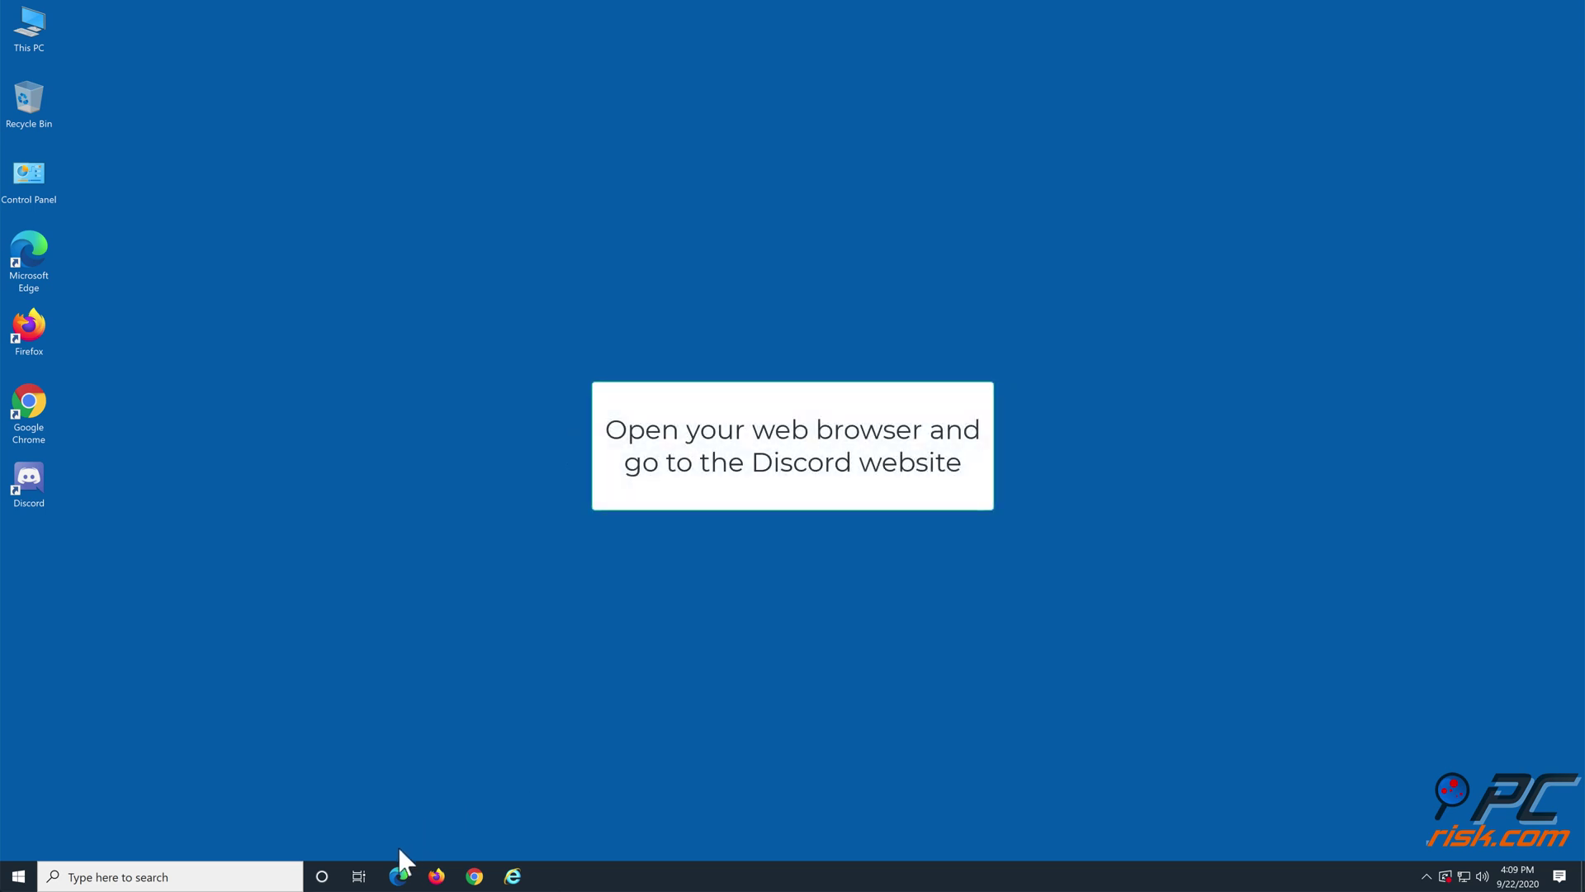
left_click(398, 877)
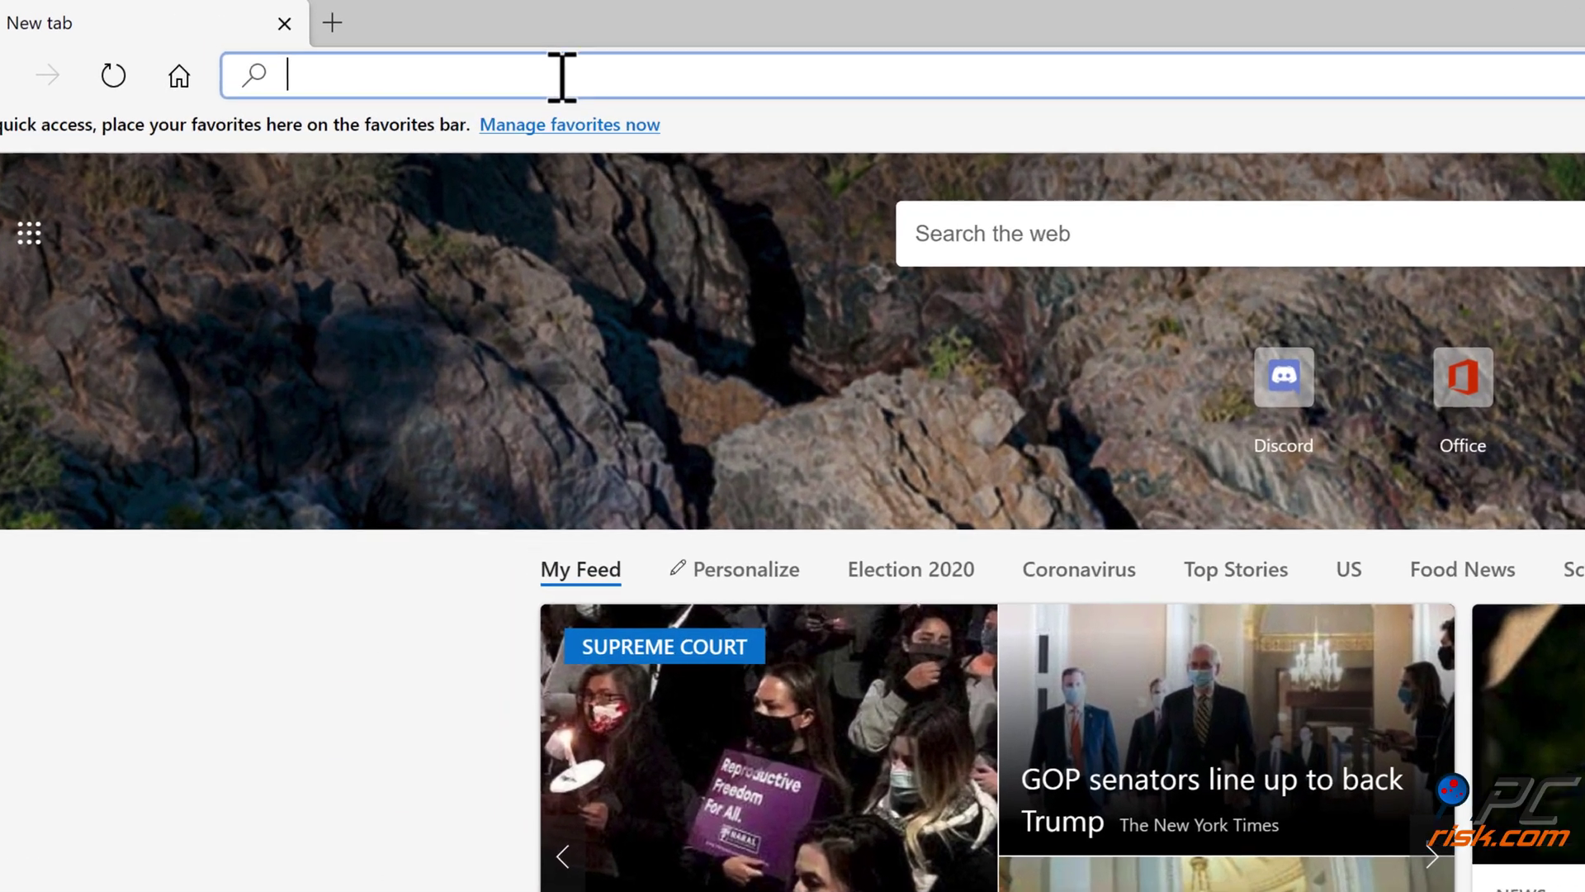
type("https")
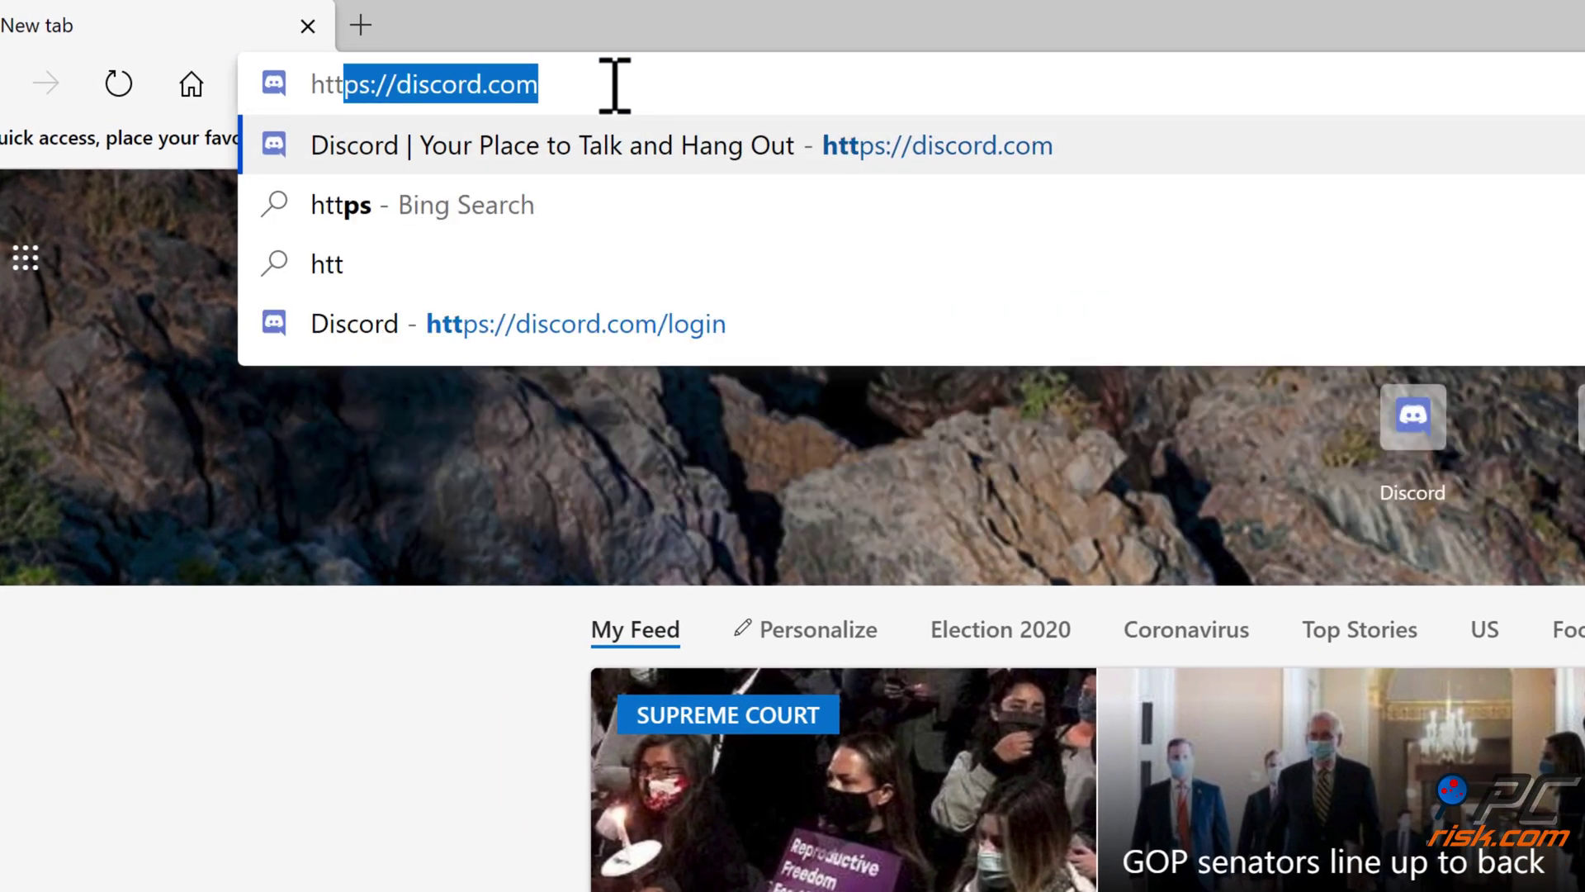
type("://")
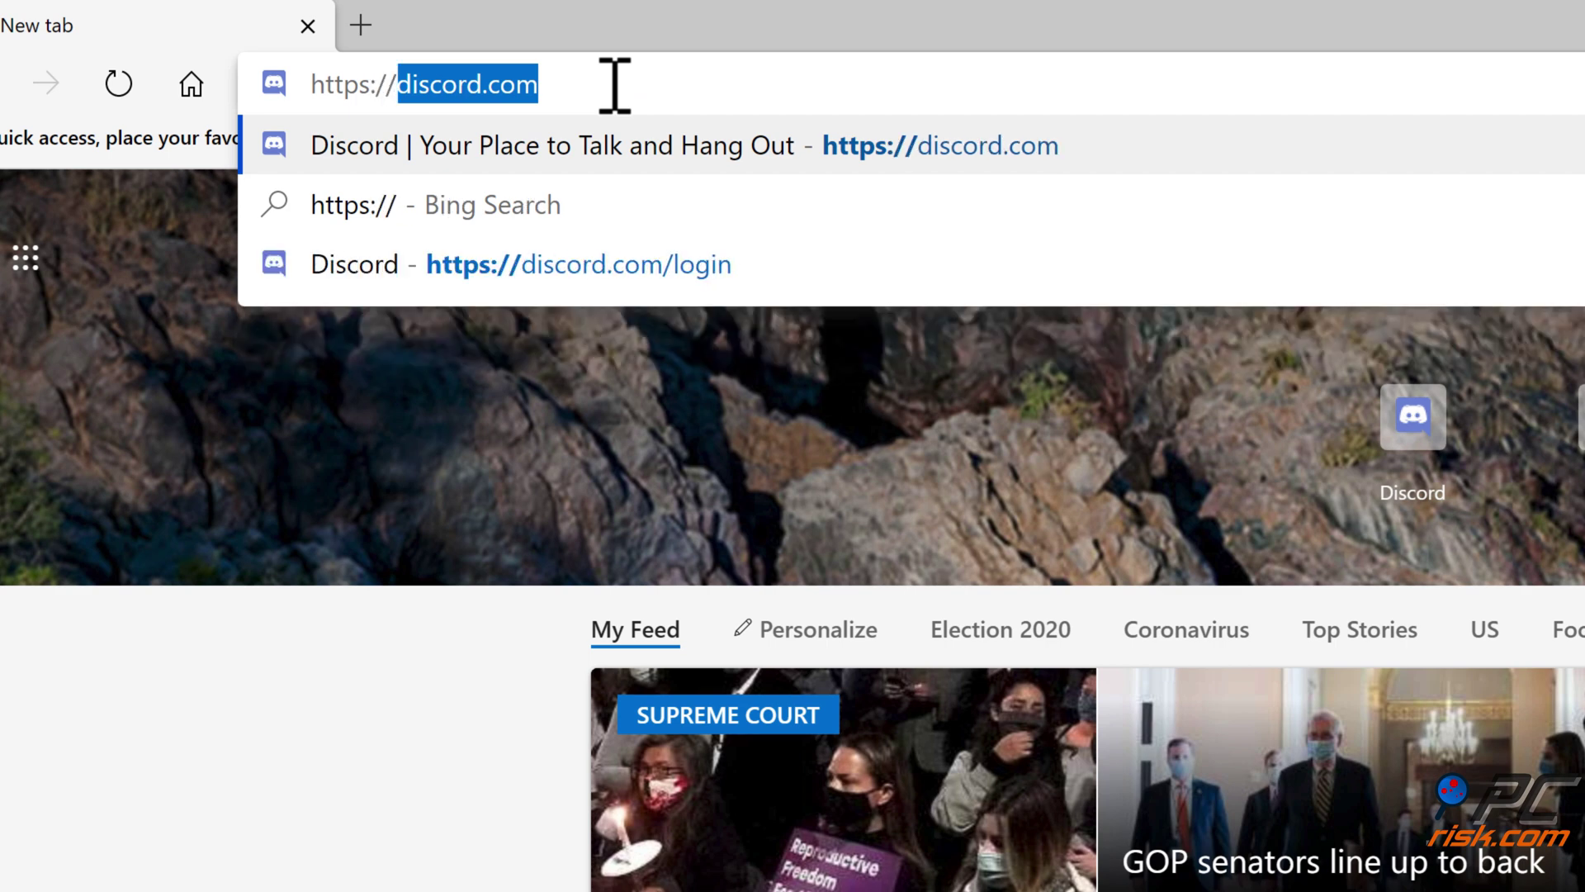
type("discord.com")
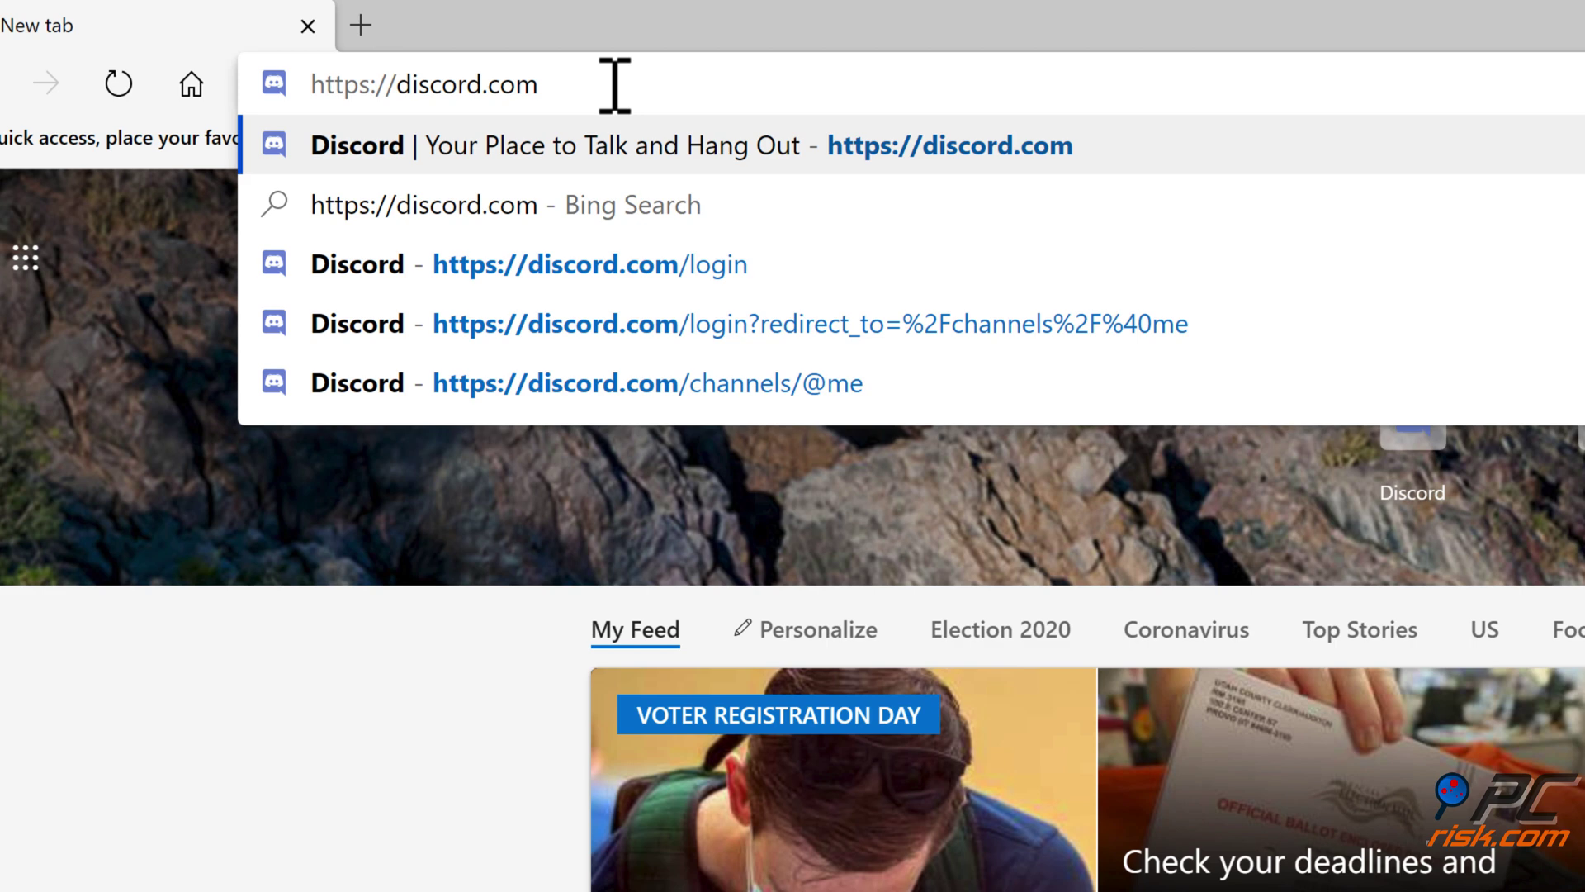
key("Return")
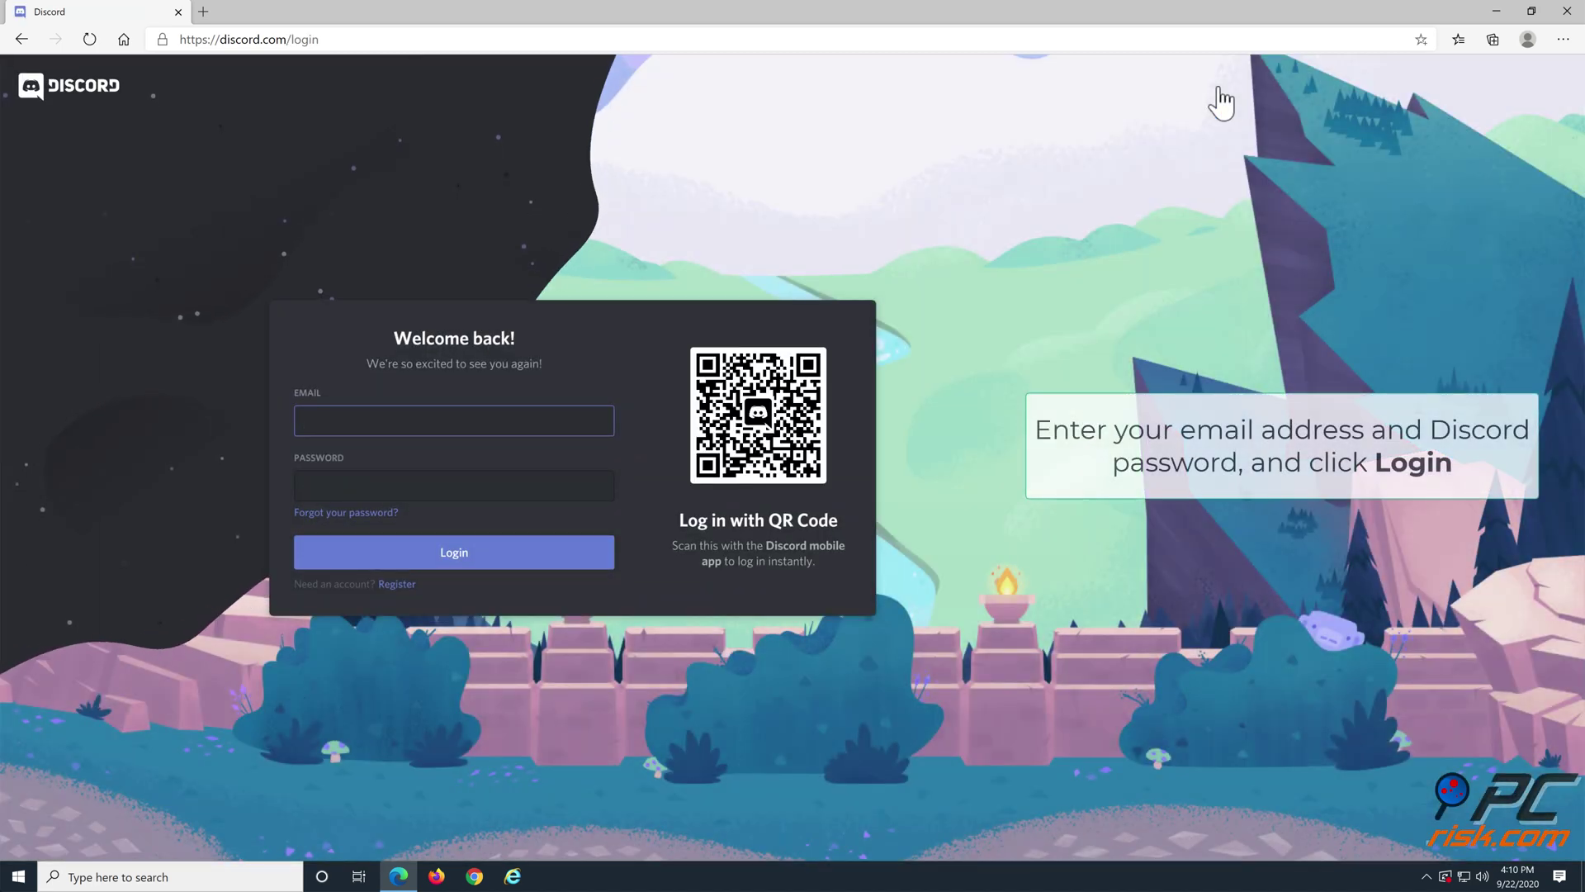
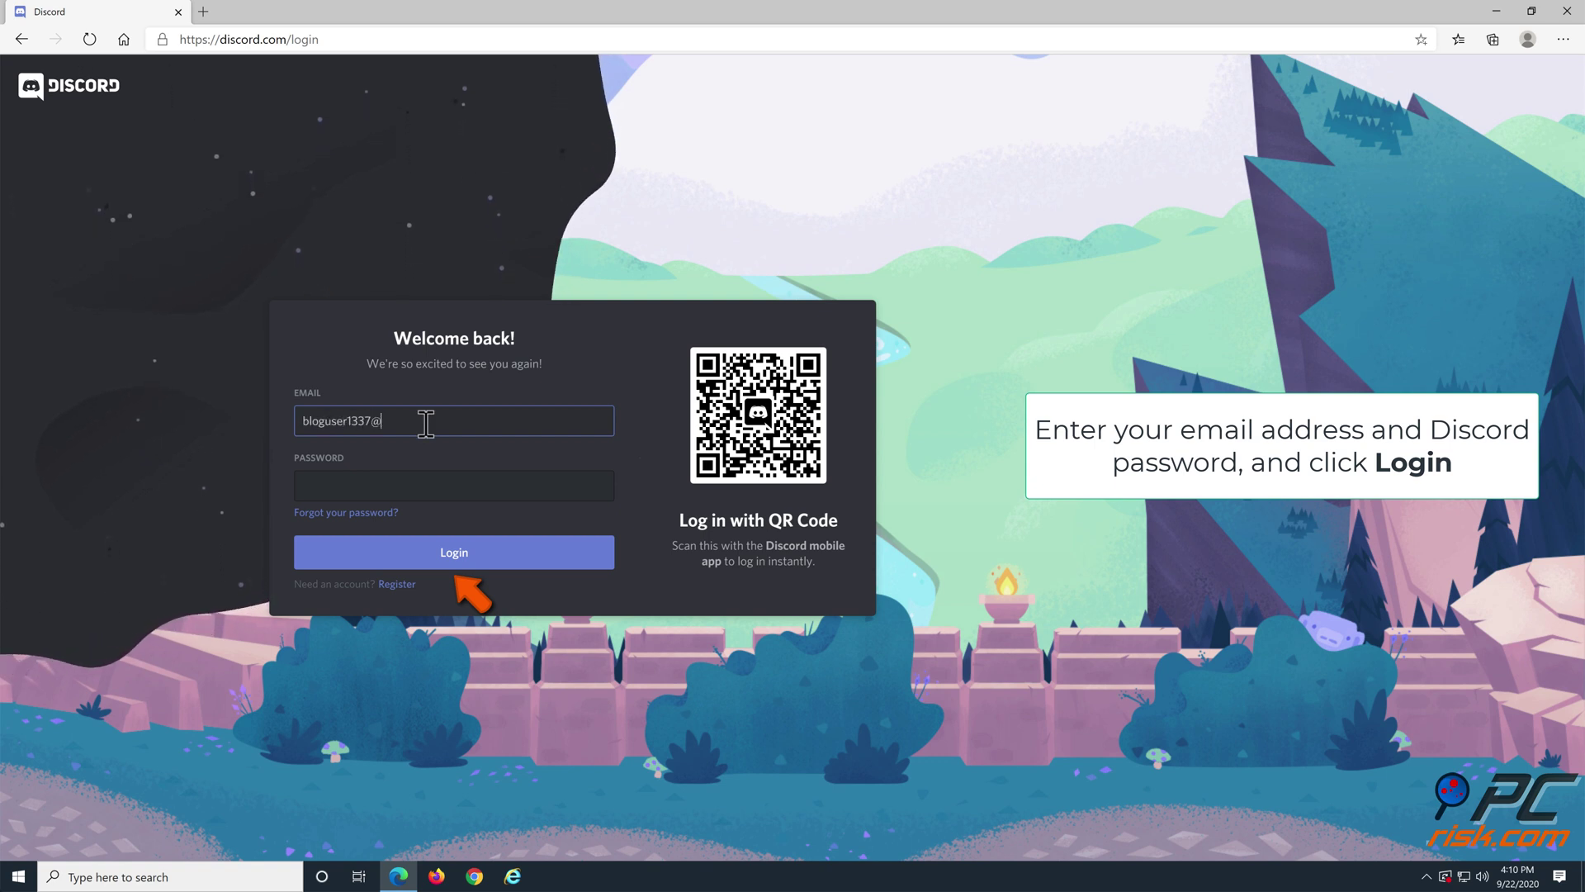
Step: Sign in on the Discord website with the account email and password
left_click(418, 481)
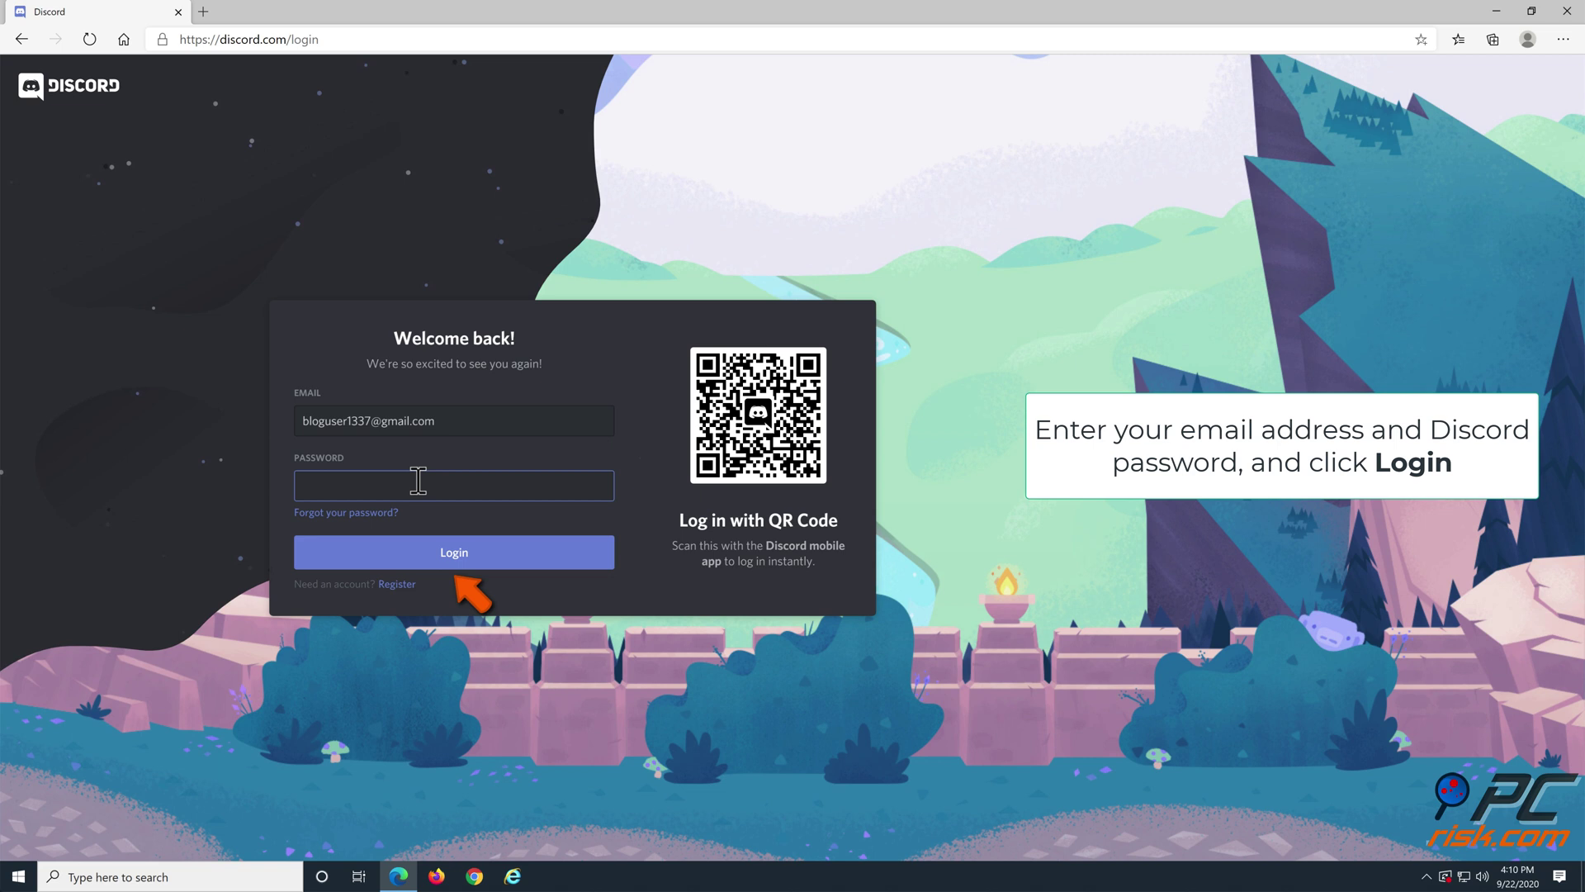
type("*****************")
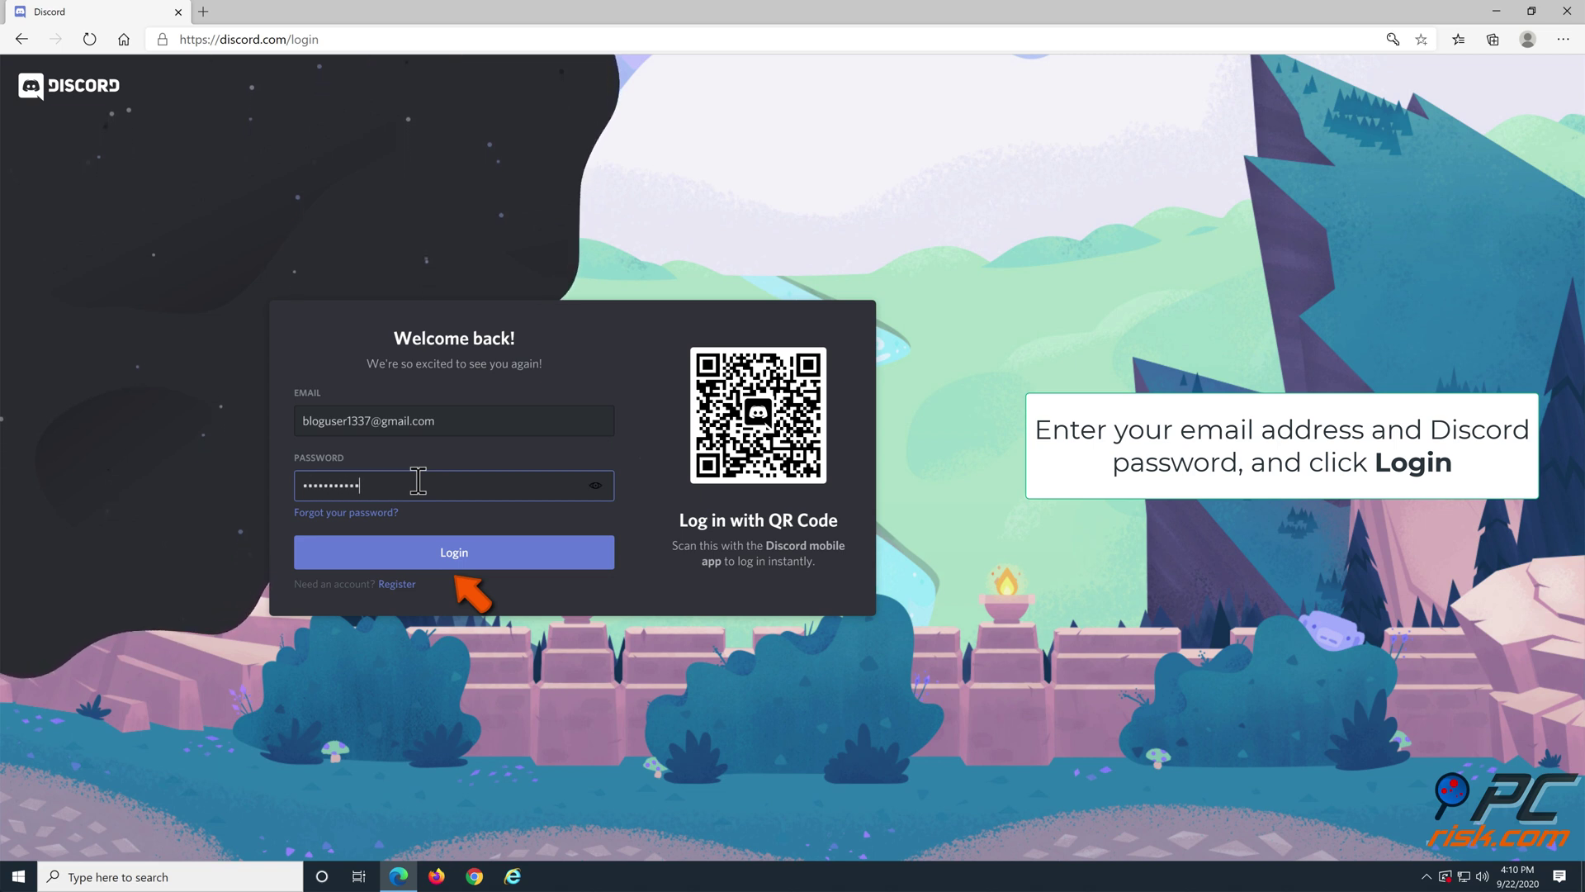
left_click(461, 548)
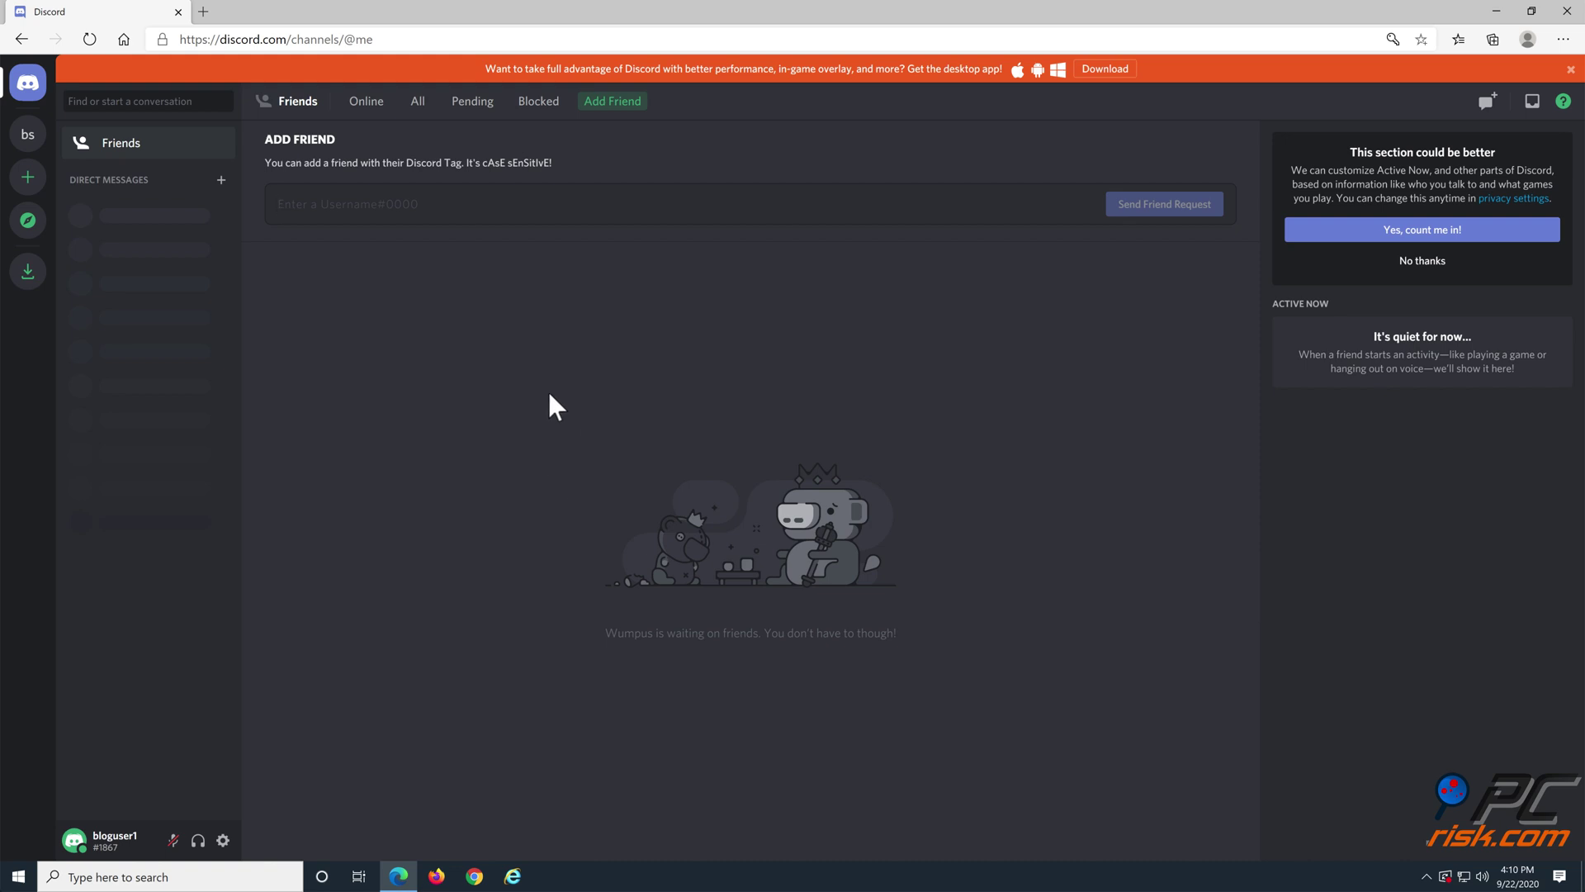
Step: Log out of Discord web from User Settings and confirm the log-out
left_click(223, 840)
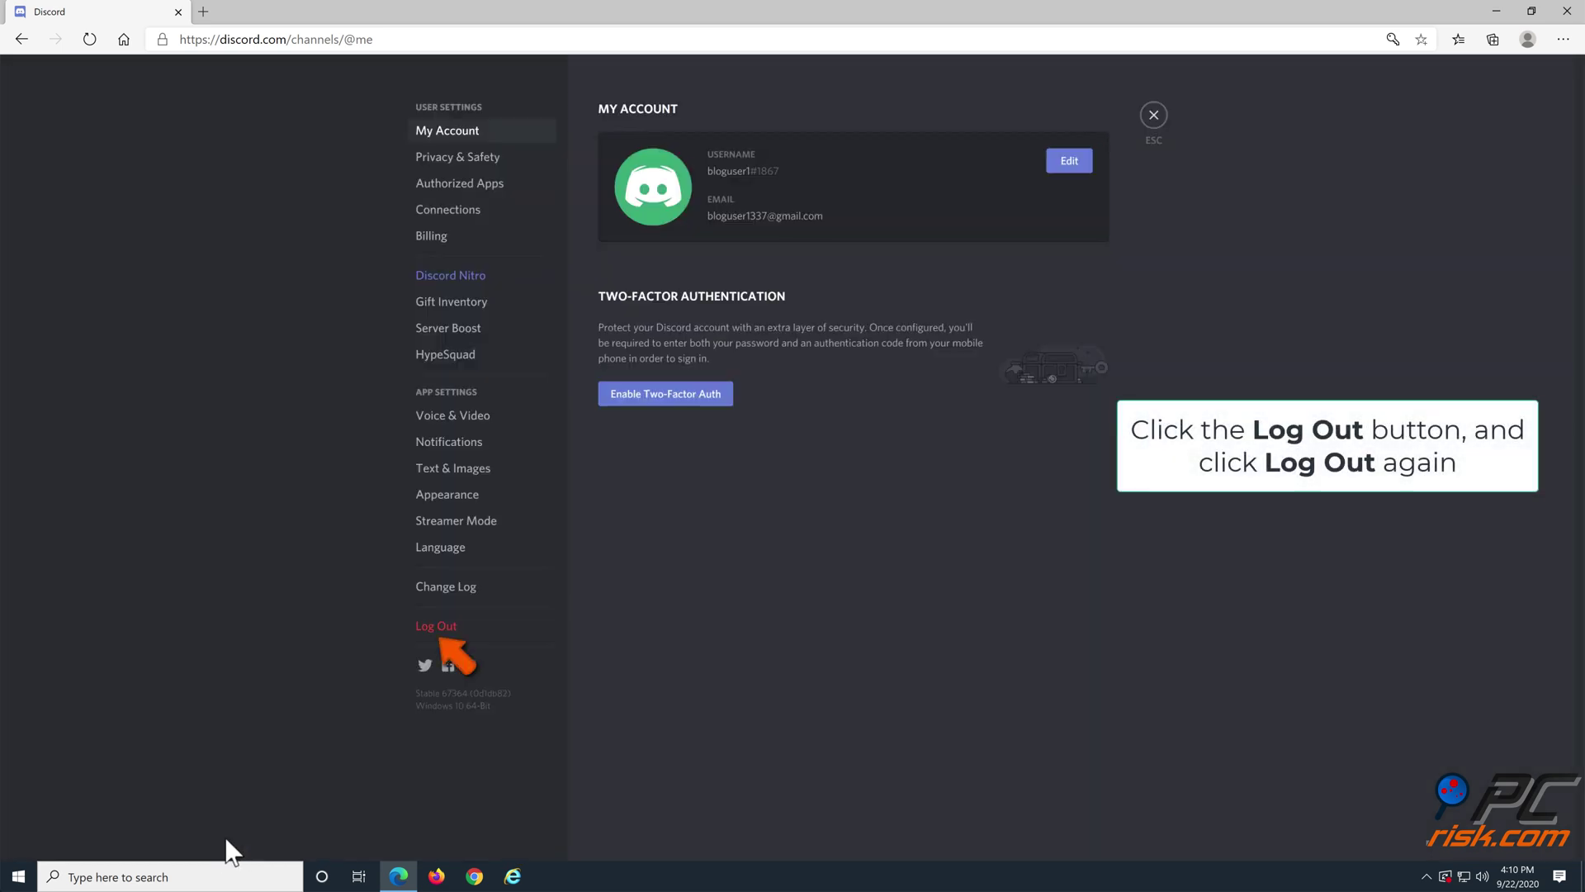
left_click(438, 629)
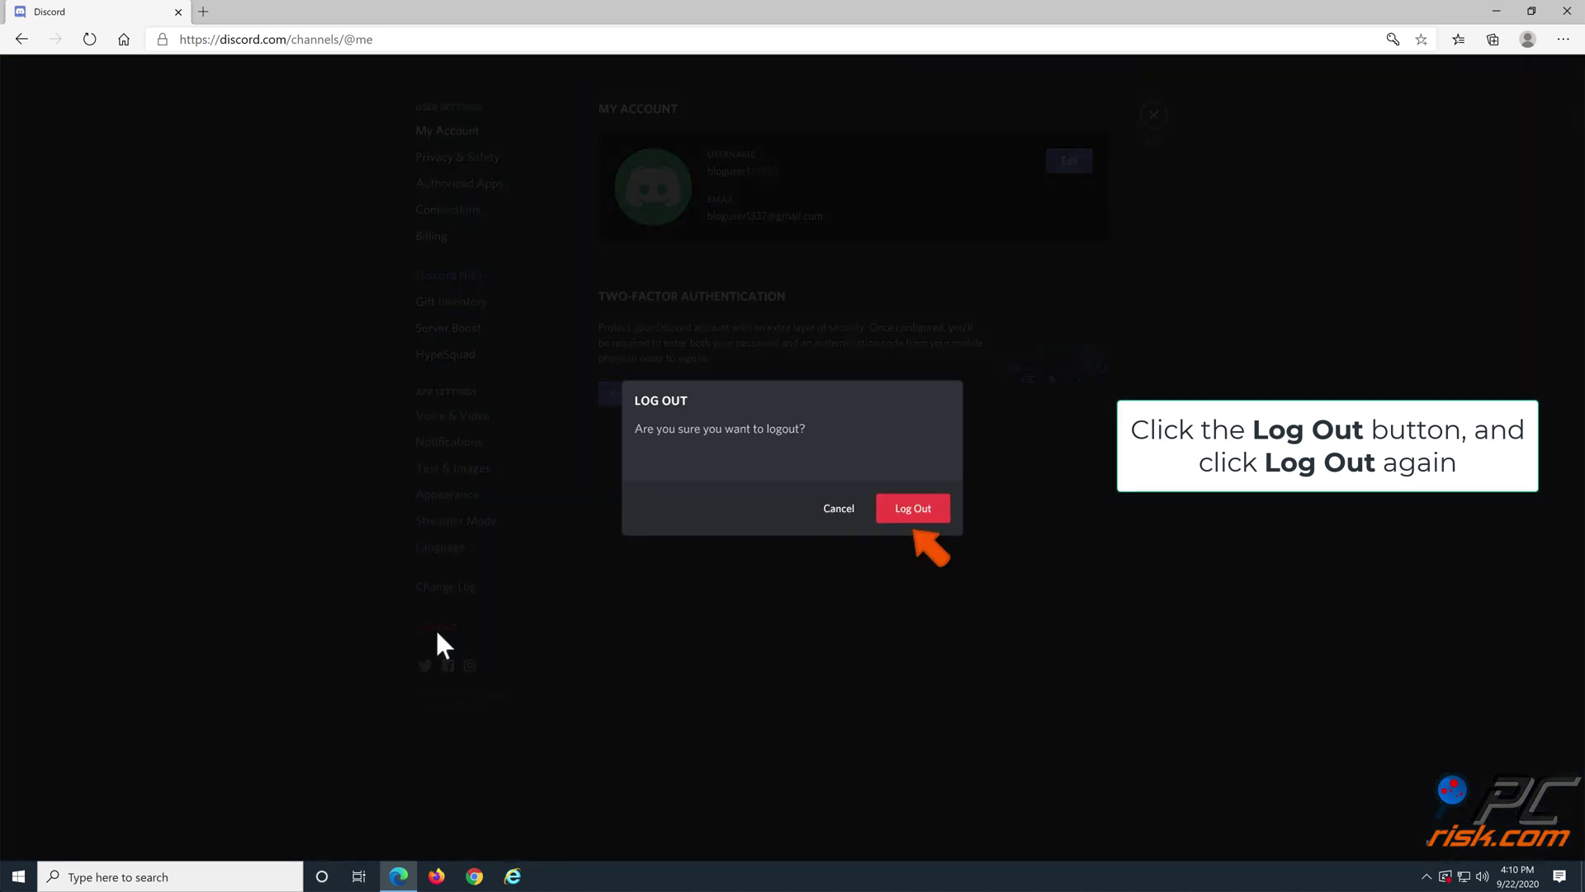
left_click(916, 509)
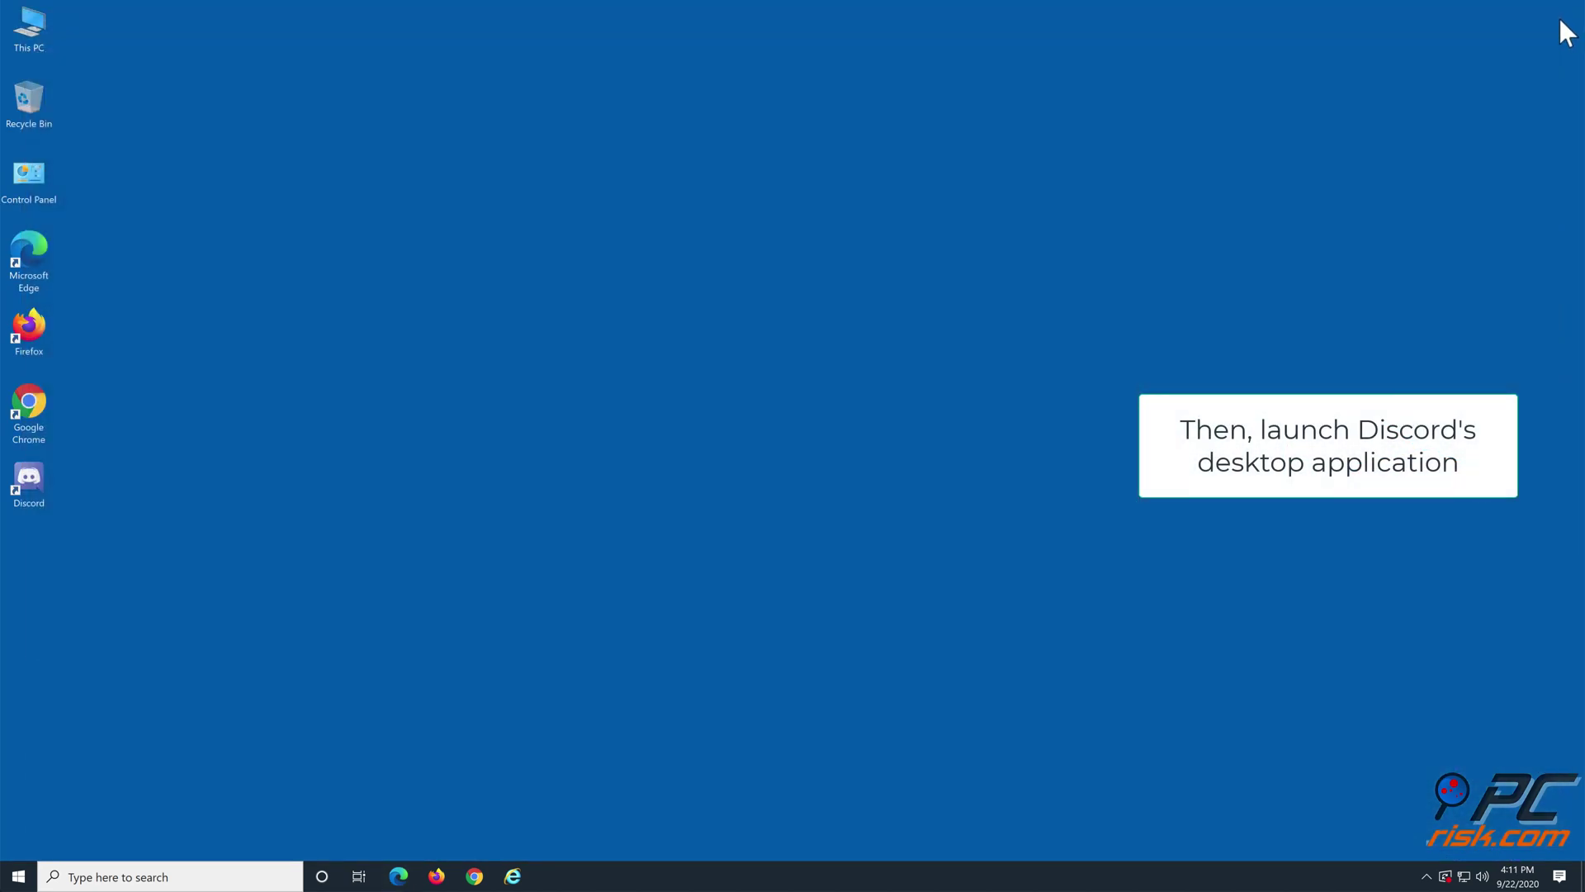
Step: Sign in to the Discord desktop app with the account email and password, then close it
left_click(31, 490)
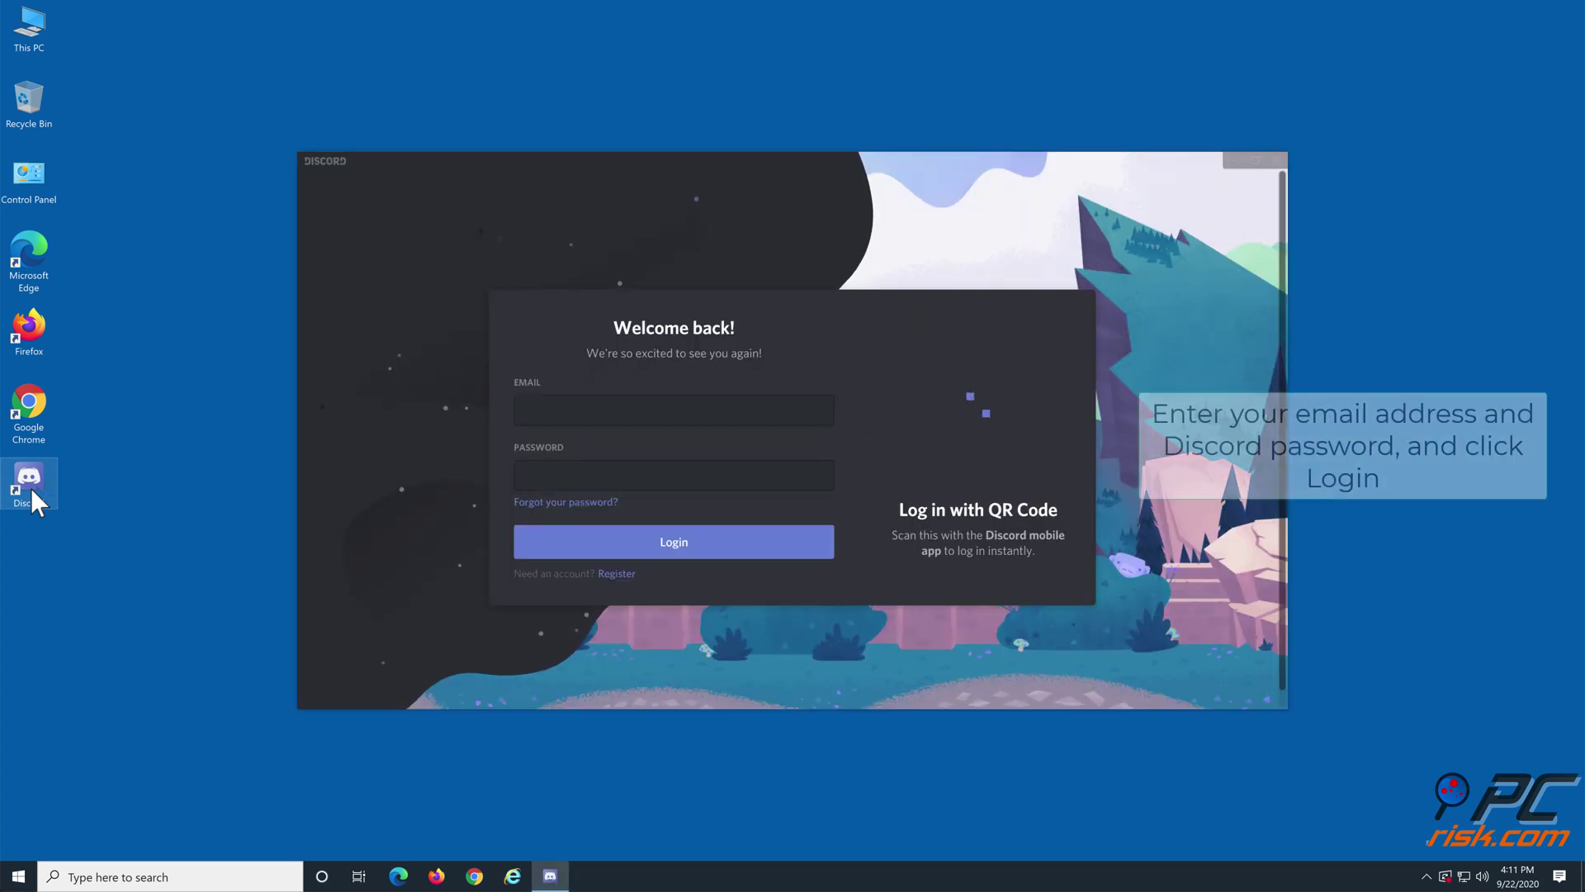
left_click(546, 413)
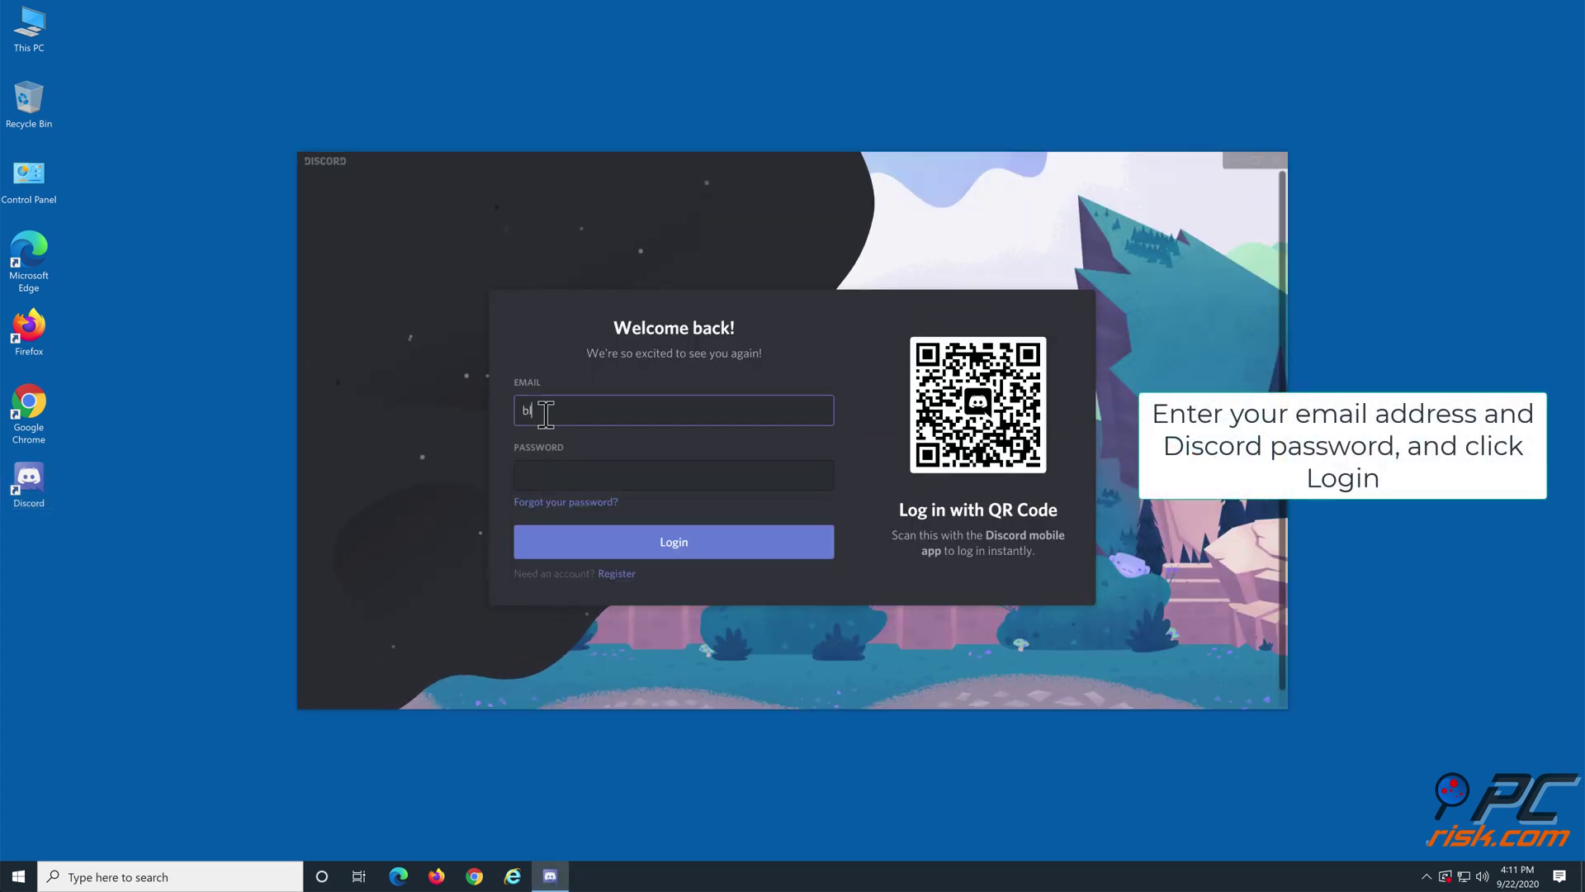
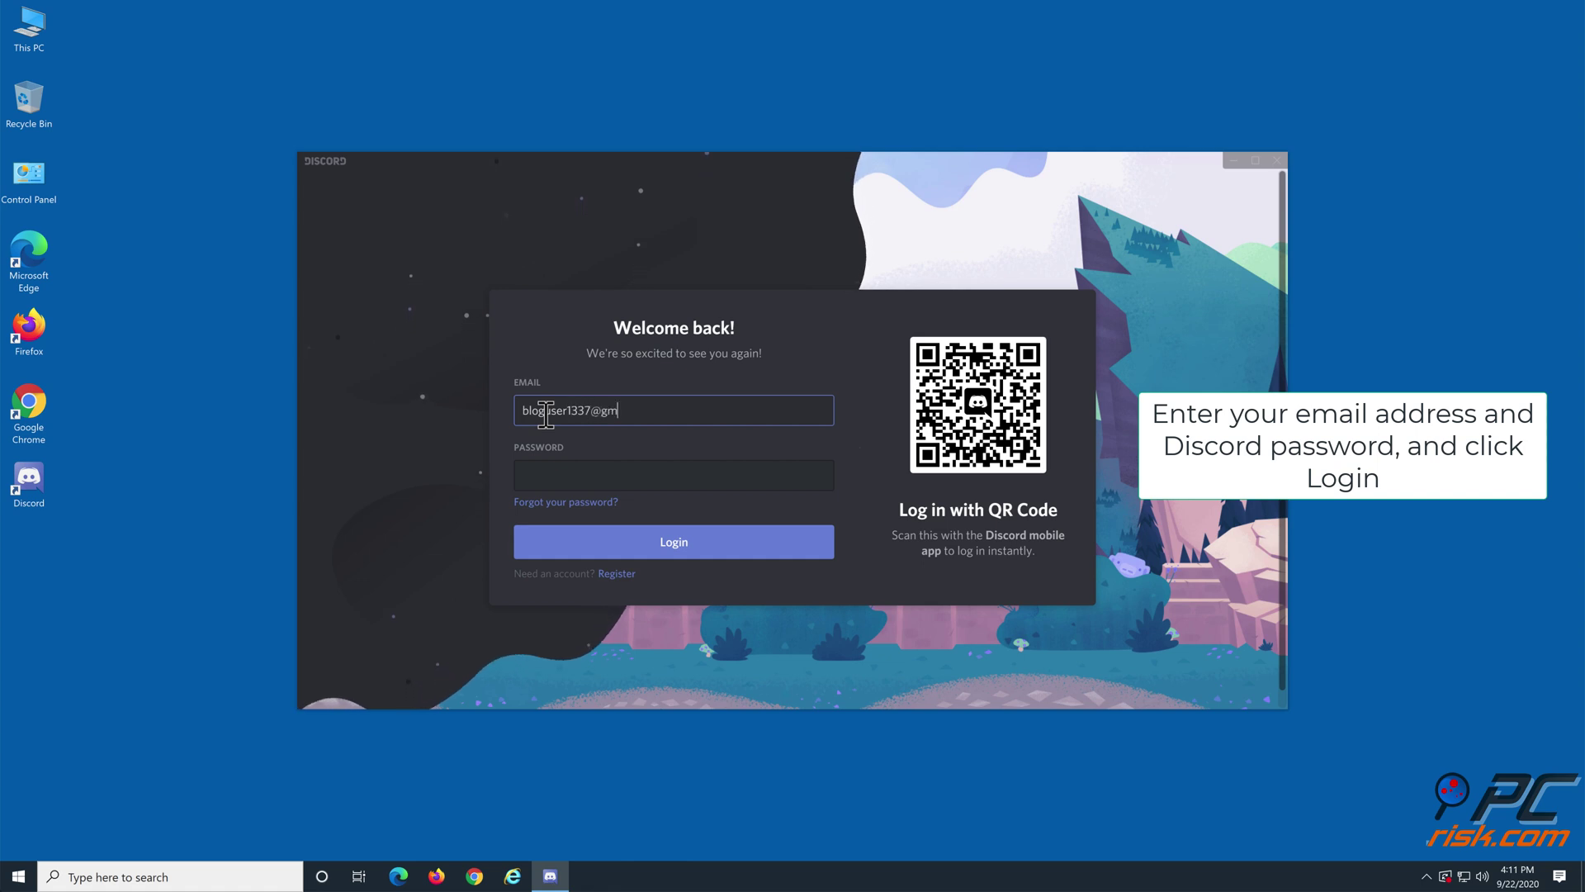
left_click(556, 474)
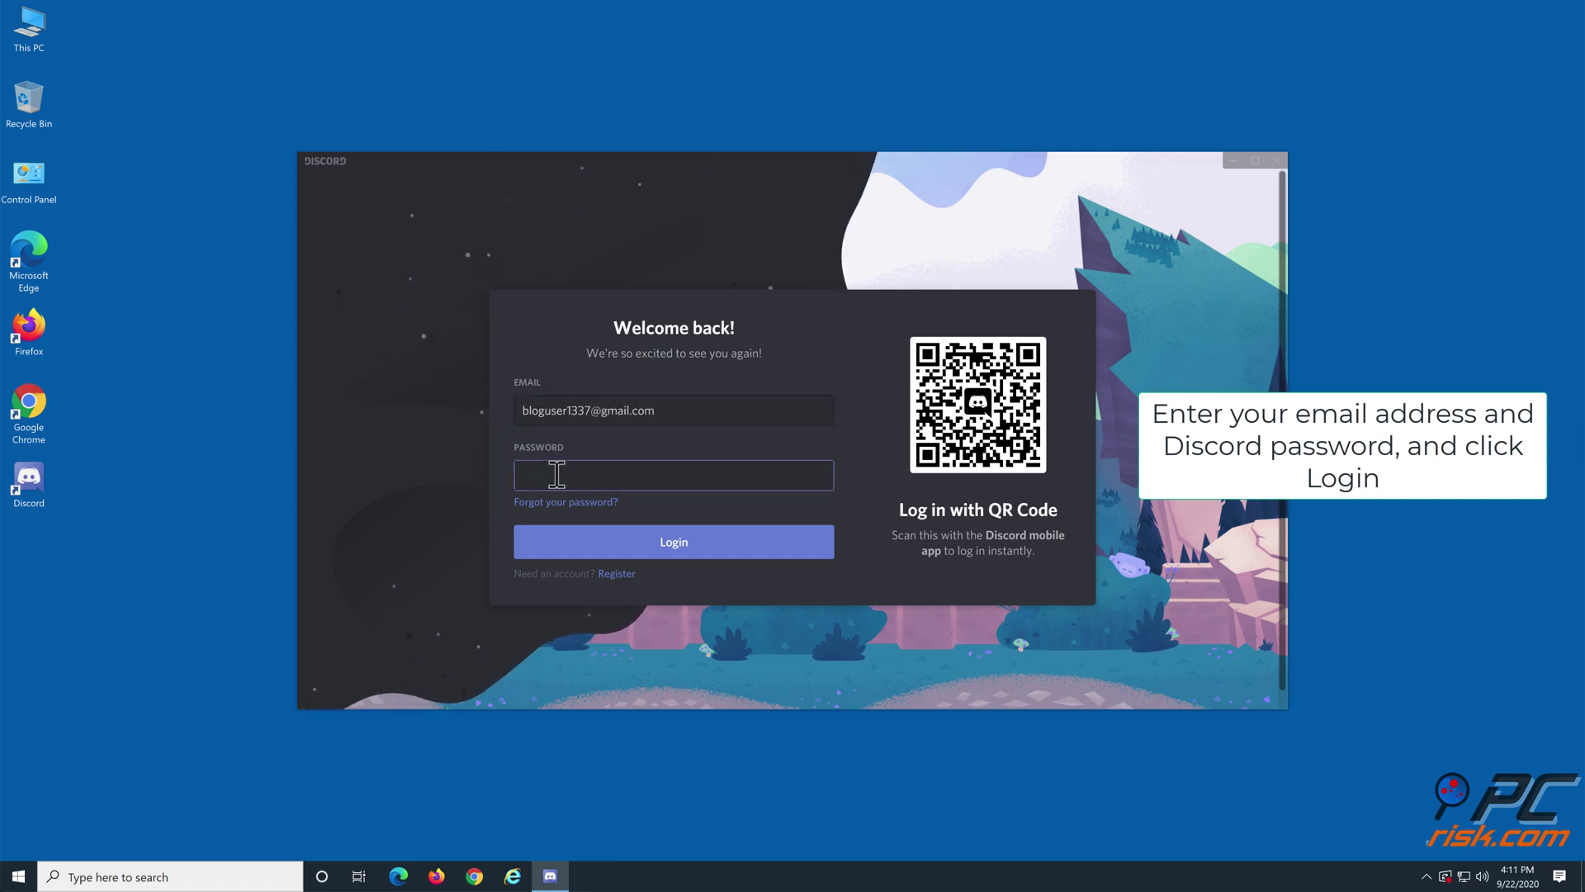
type("•••••••••••••••••")
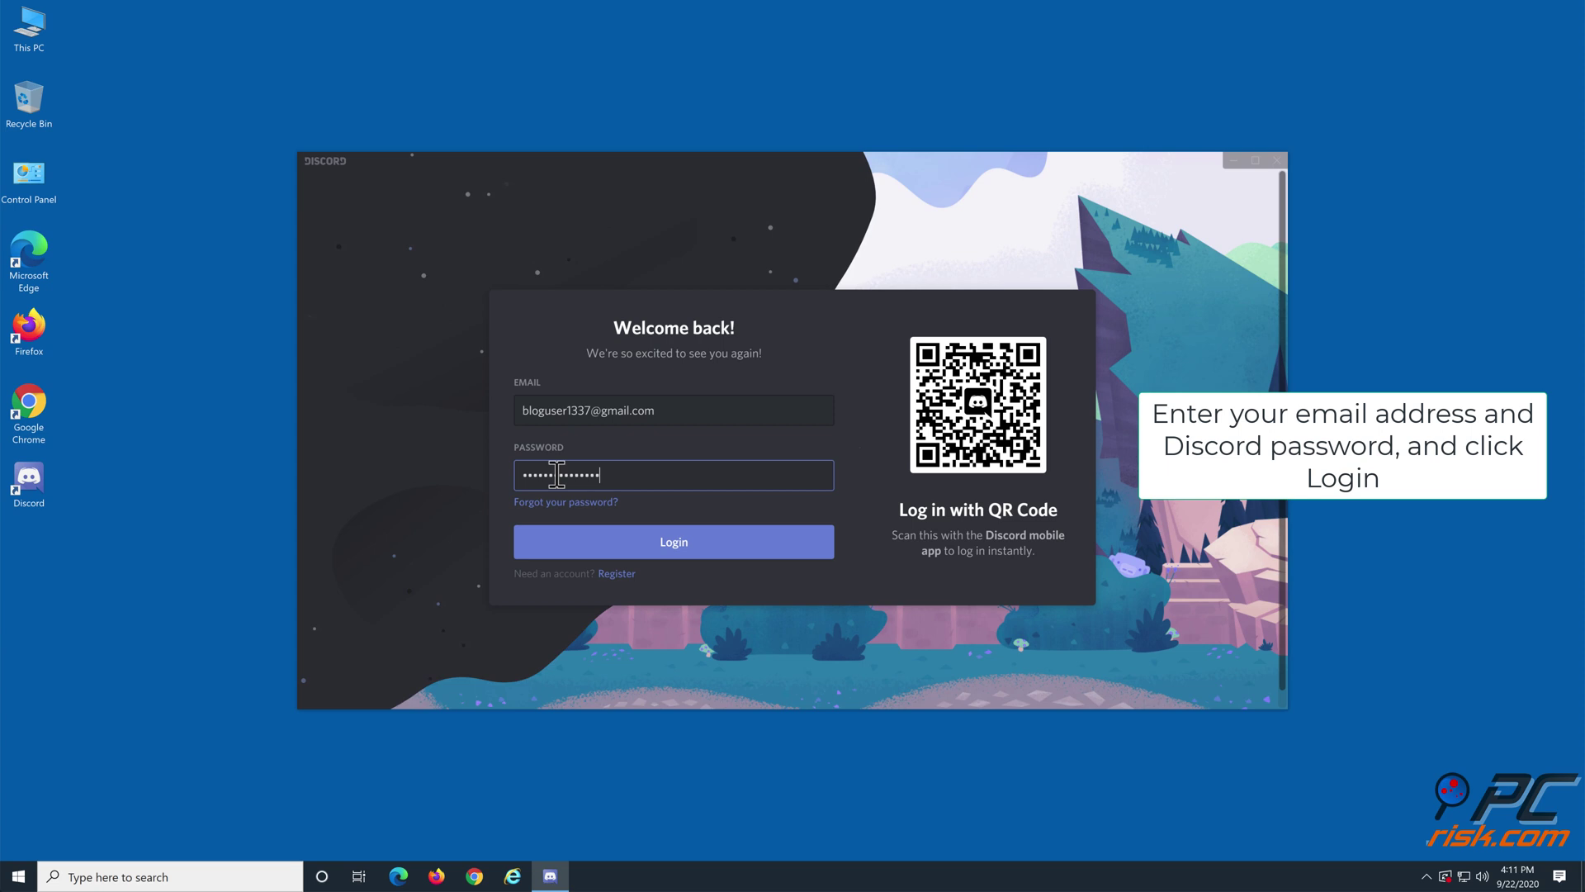
left_click(671, 552)
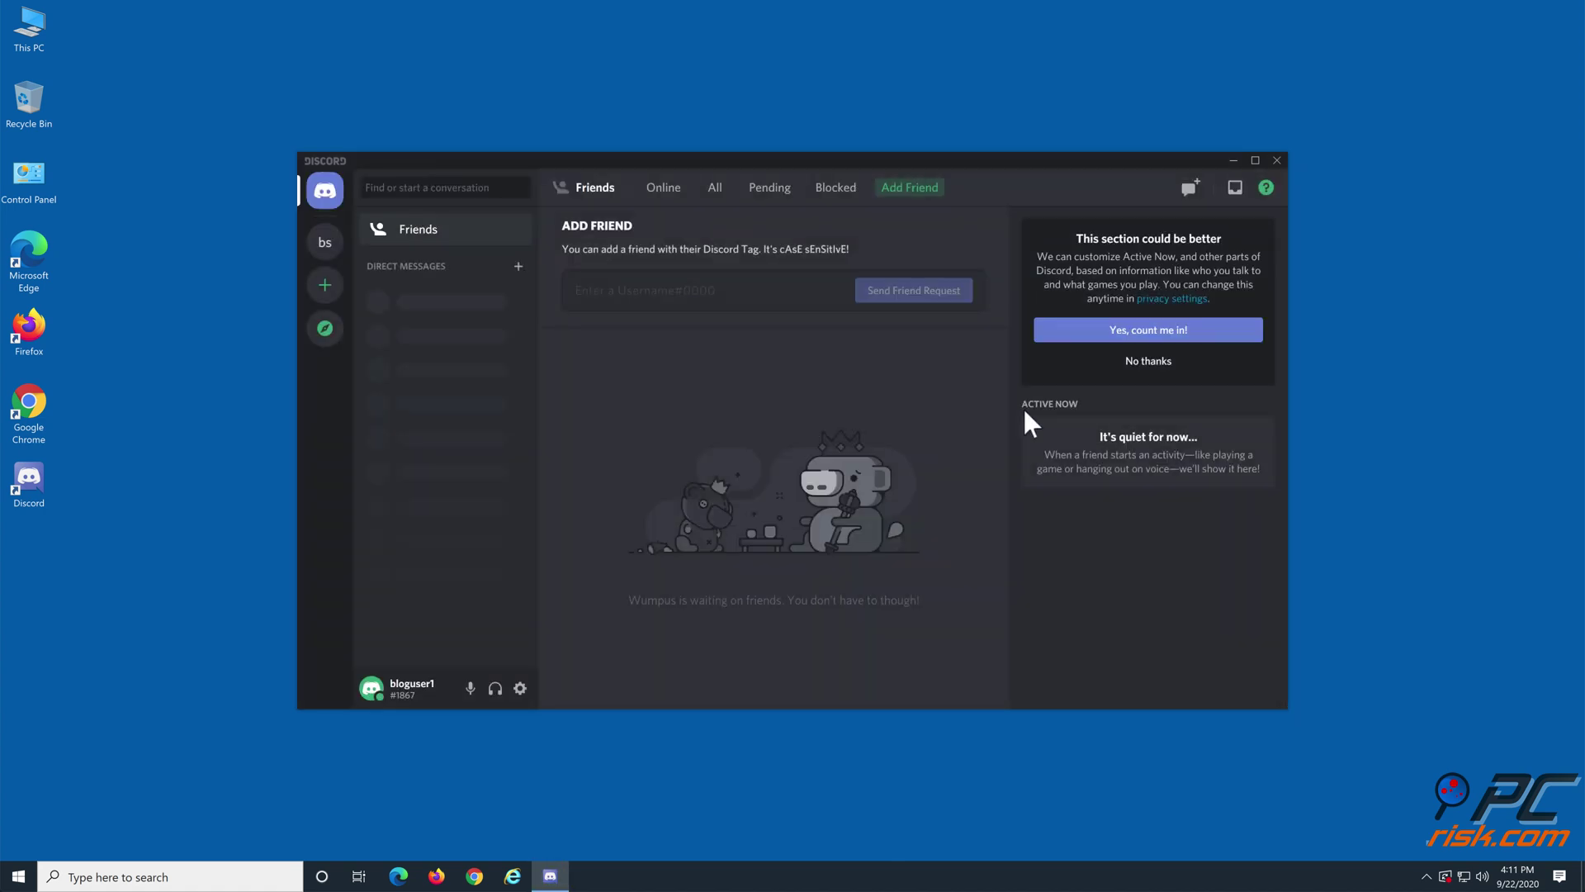
left_click(1277, 161)
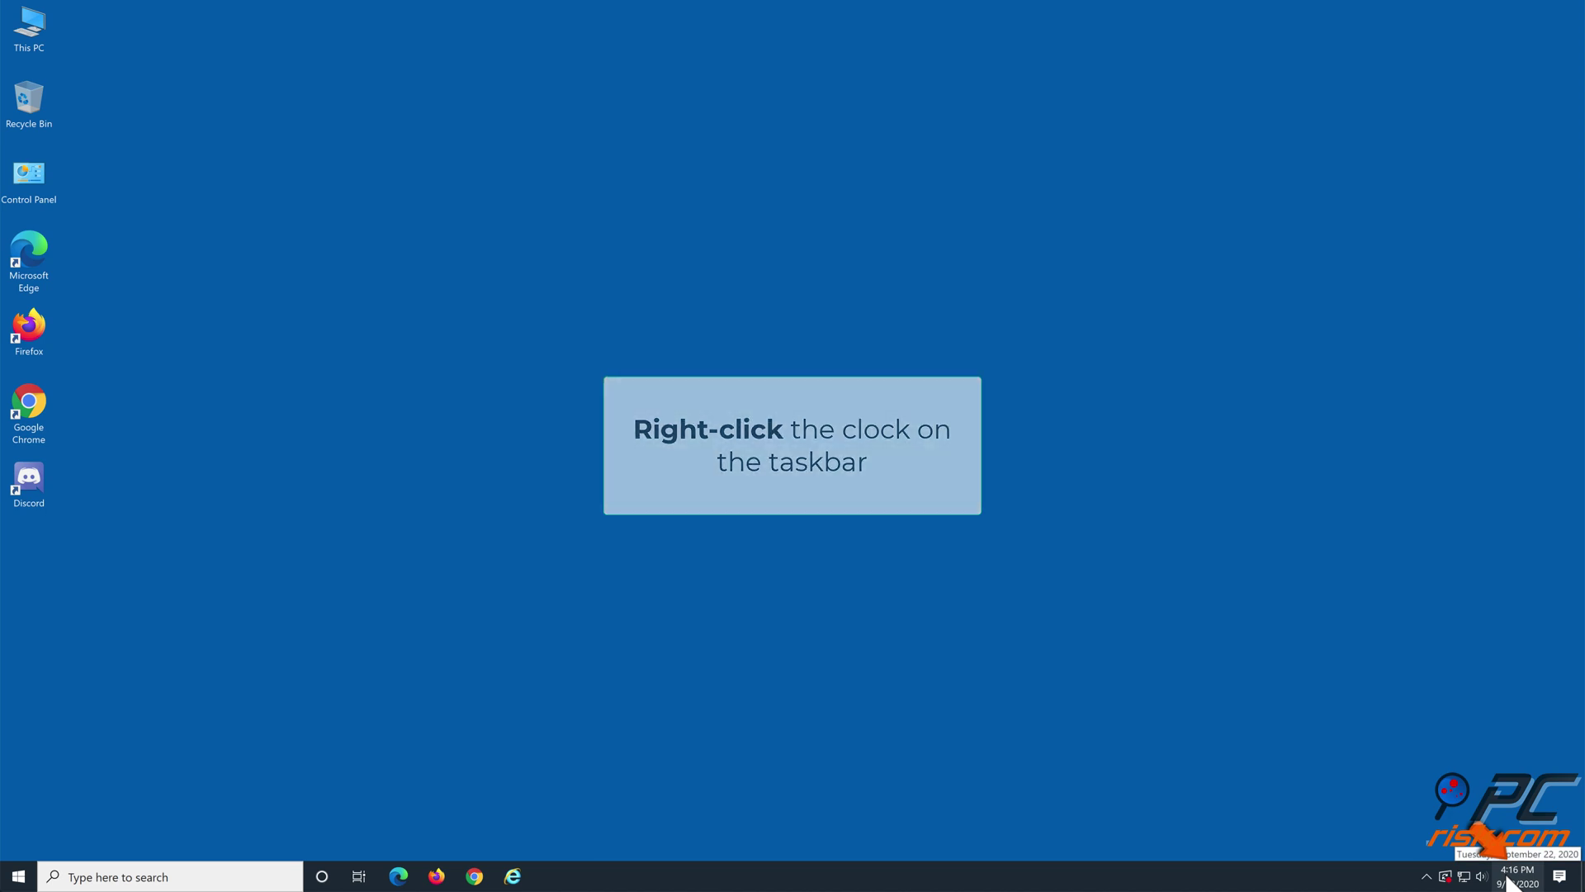
Step: Turn Set time automatically On in Date & time settings, then close Settings
right_click(1507, 880)
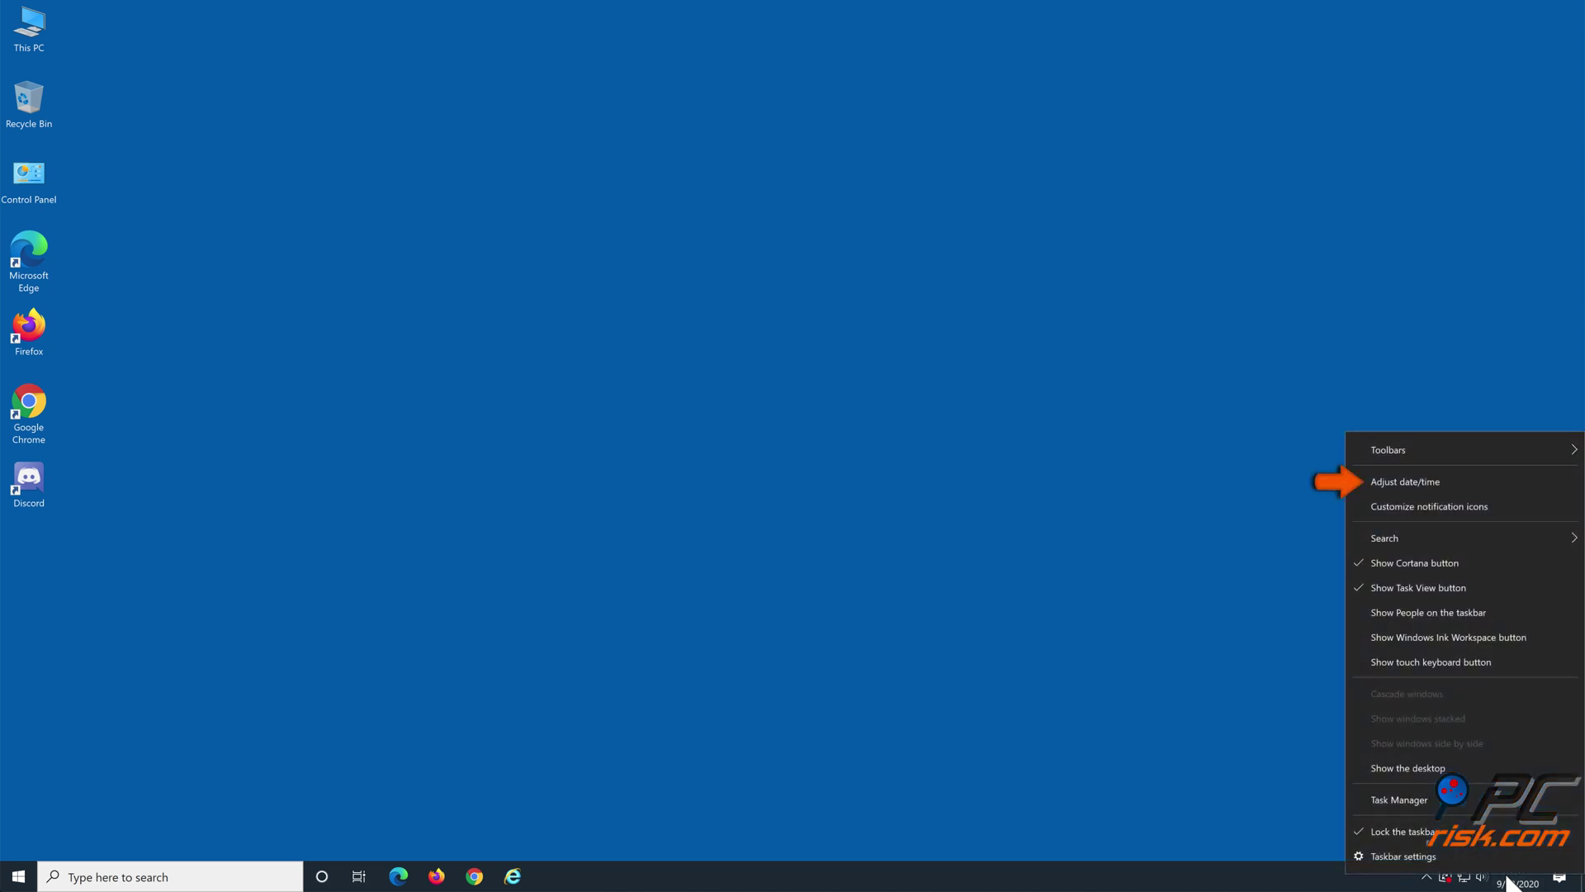
left_click(1443, 488)
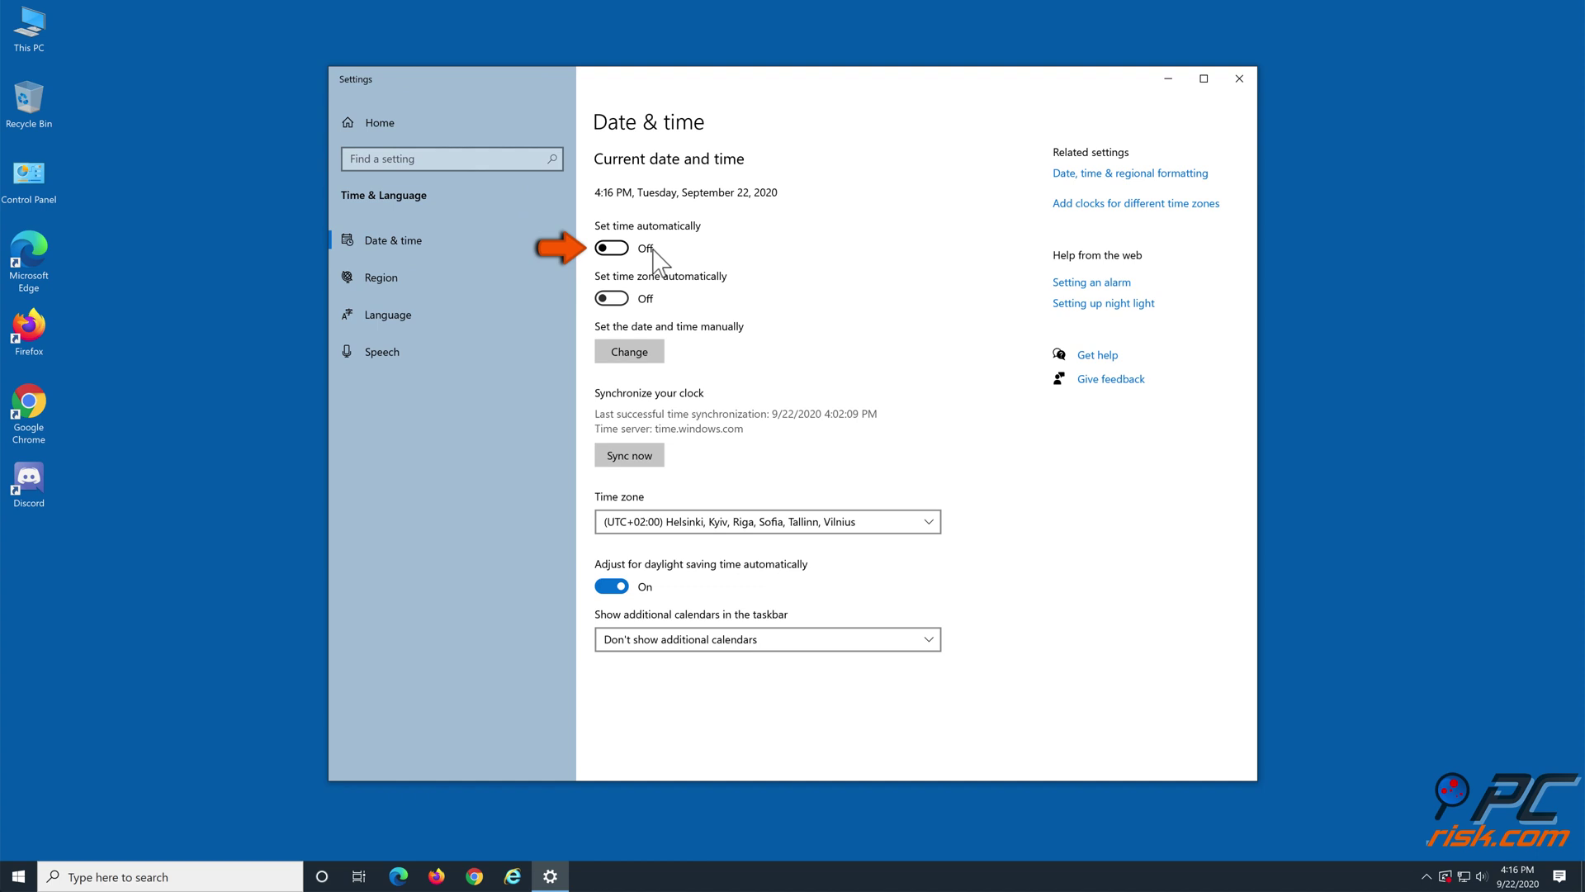
left_click(618, 248)
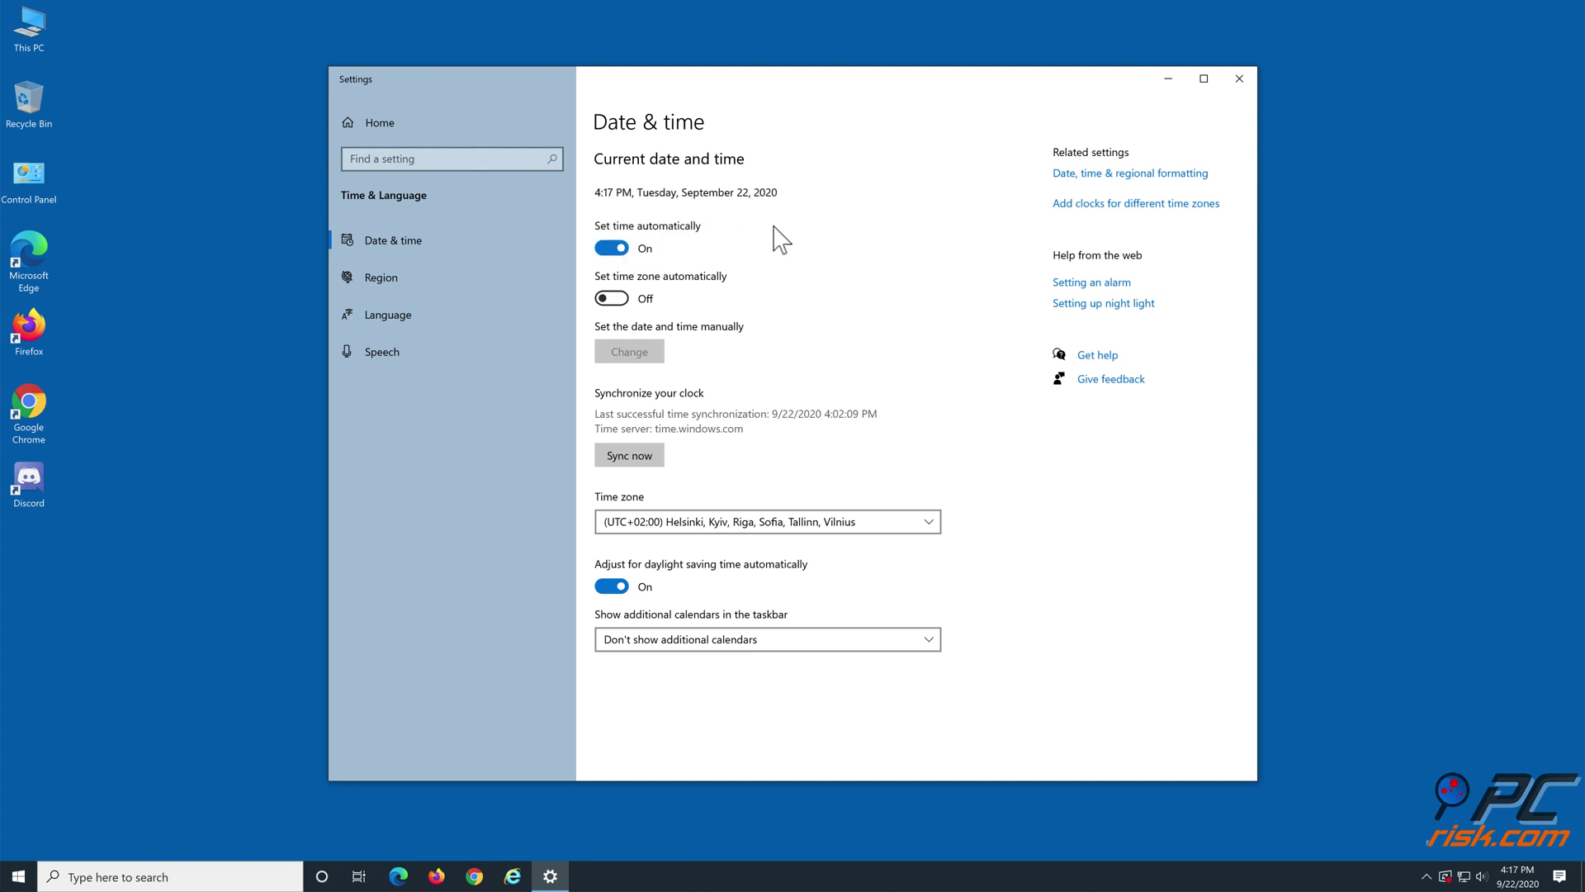
left_click(1238, 80)
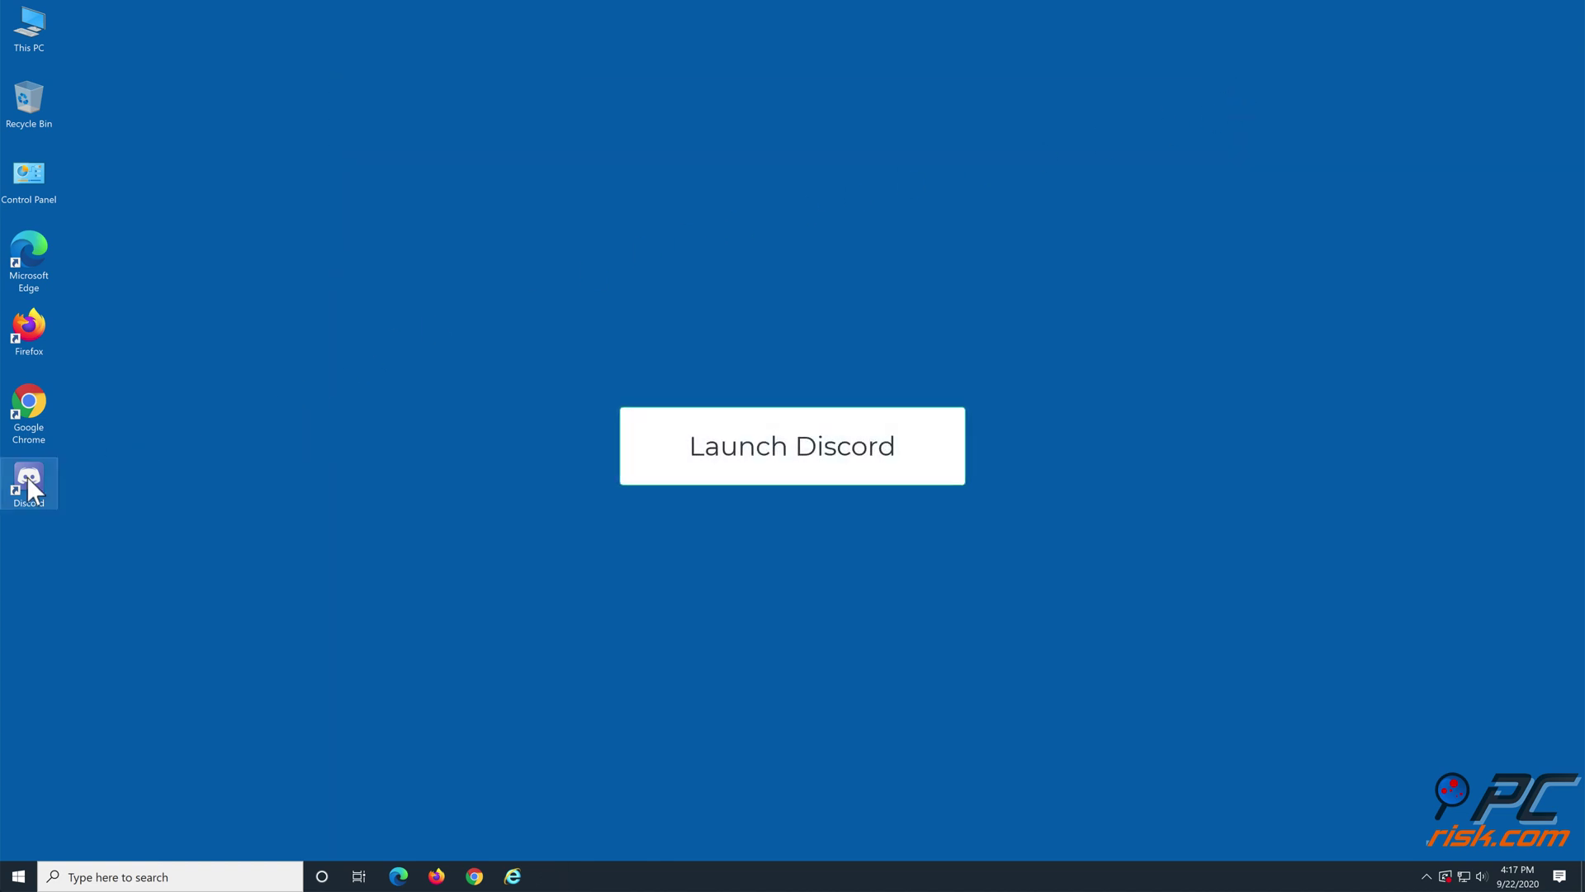
Step: Relaunch the Discord desktop app and close its window again
double_click(27, 478)
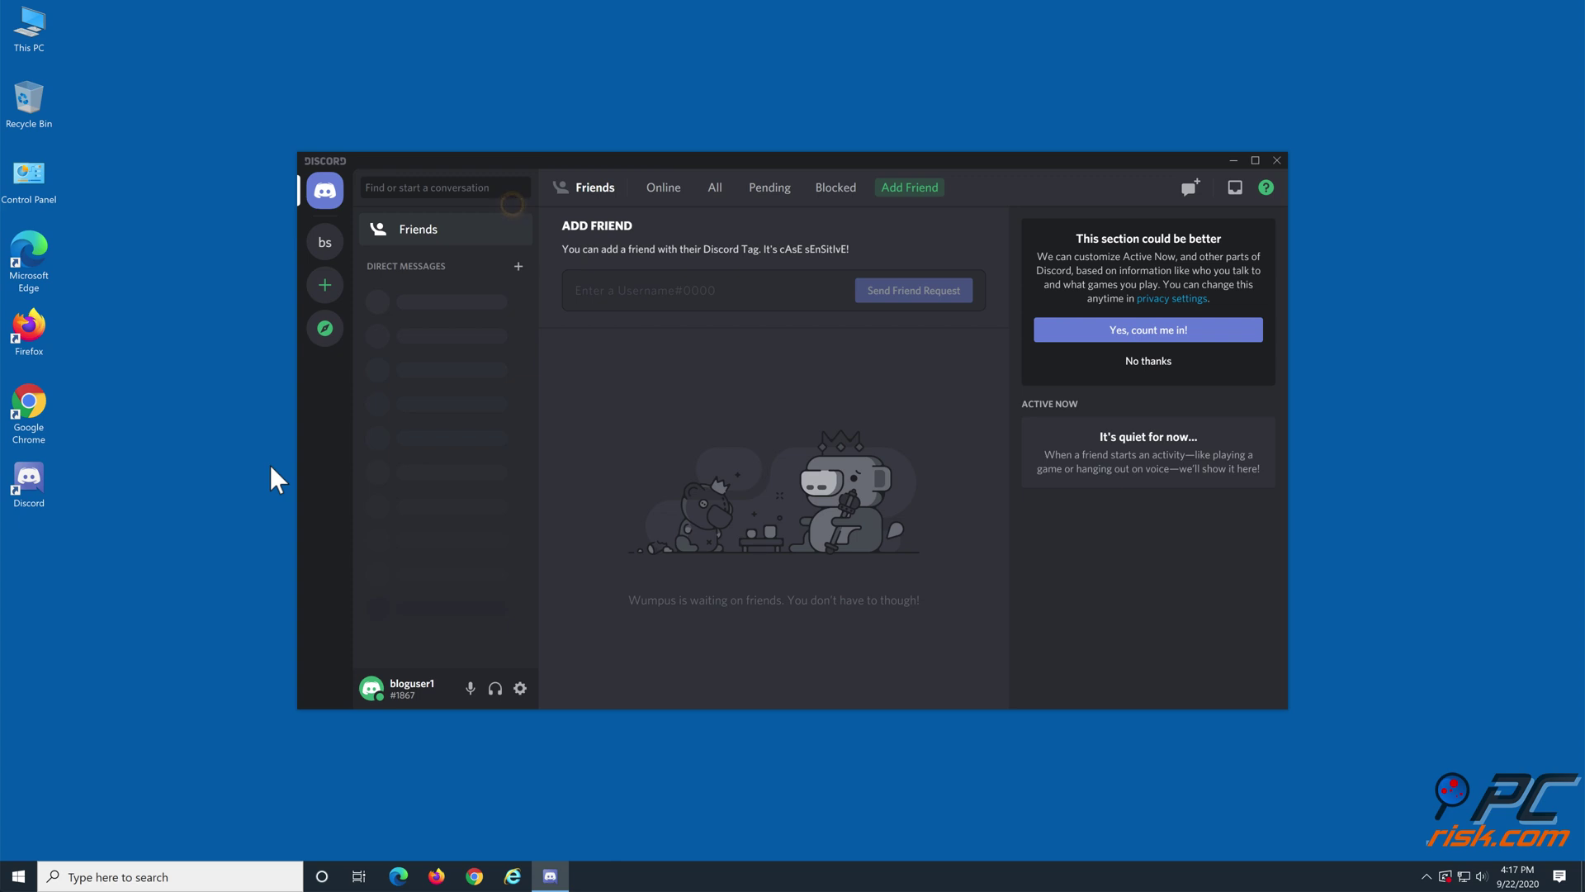
left_click(1278, 160)
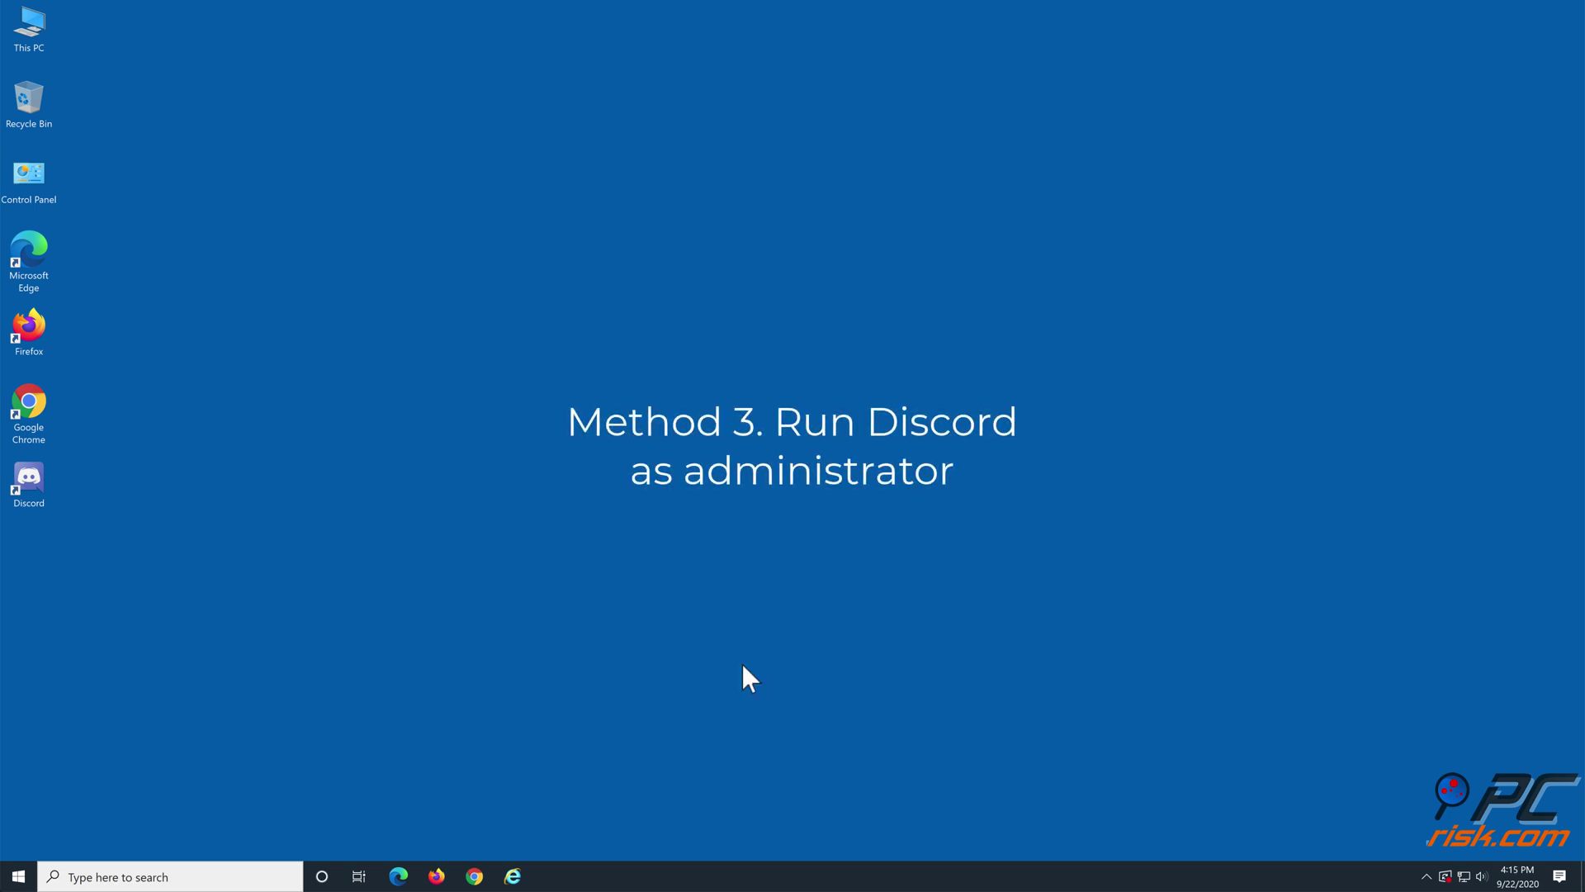
Step: Set the Discord shortcut's Compatibility to Run as administrator, then launch and close Discord
right_click(38, 482)
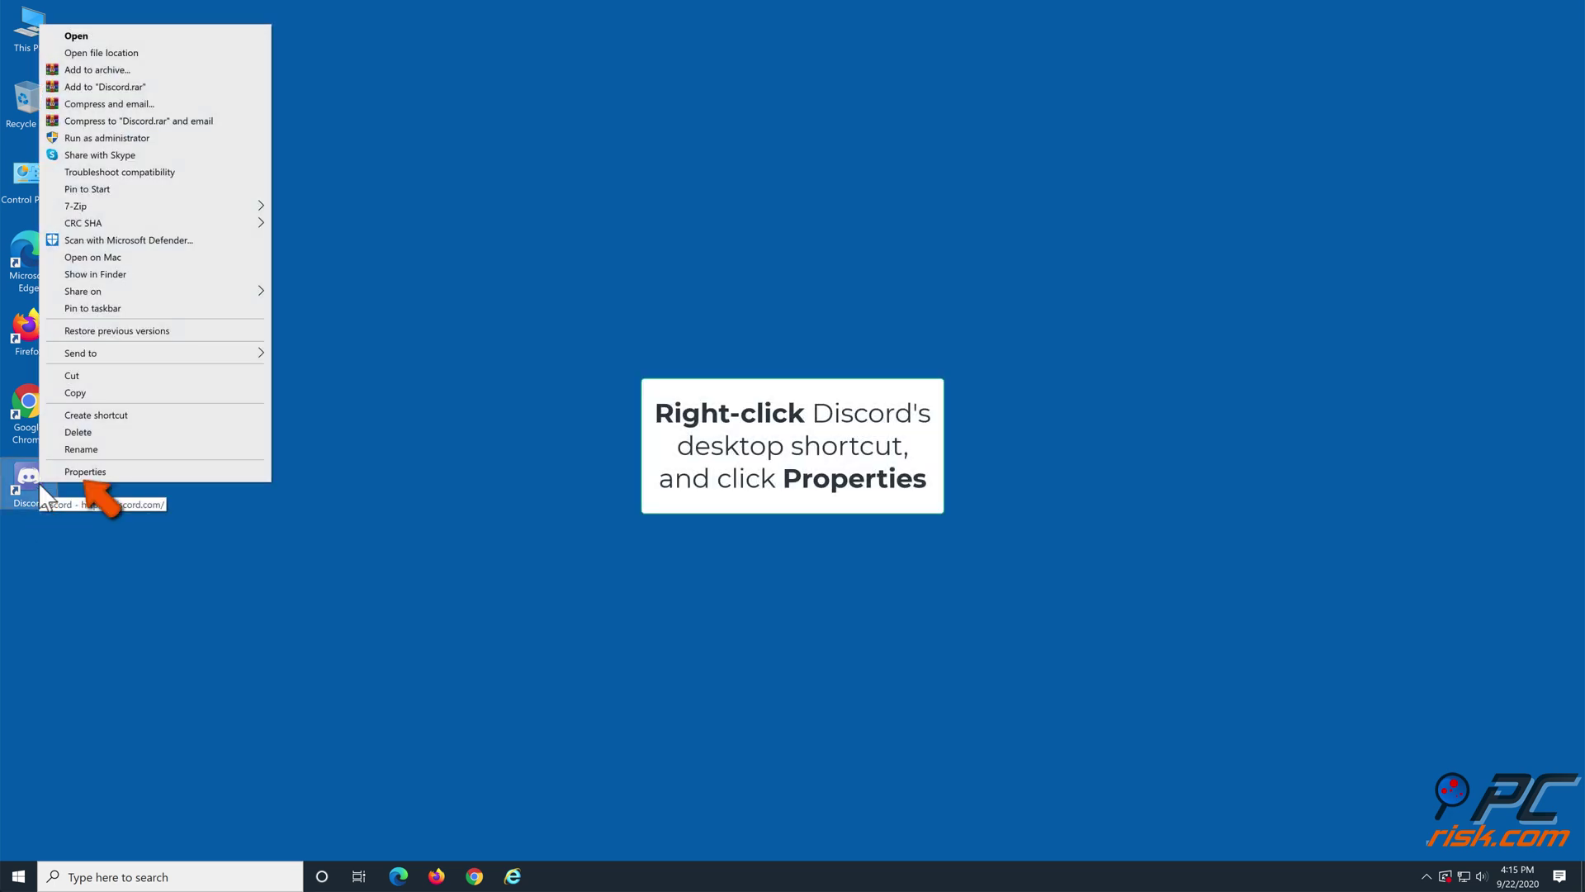
left_click(59, 472)
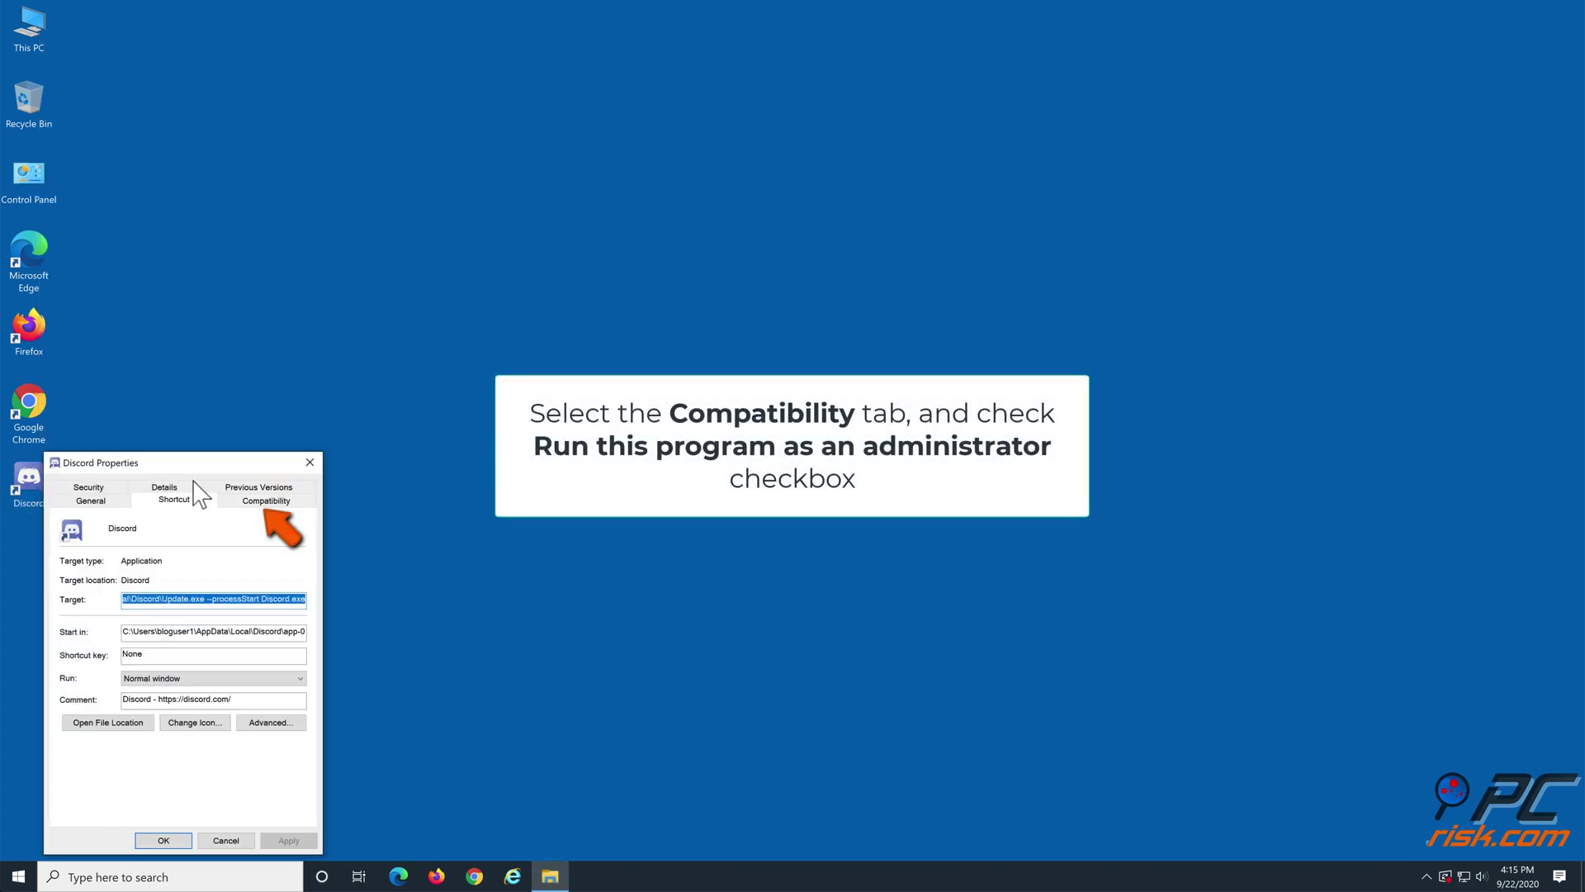
left_click(250, 513)
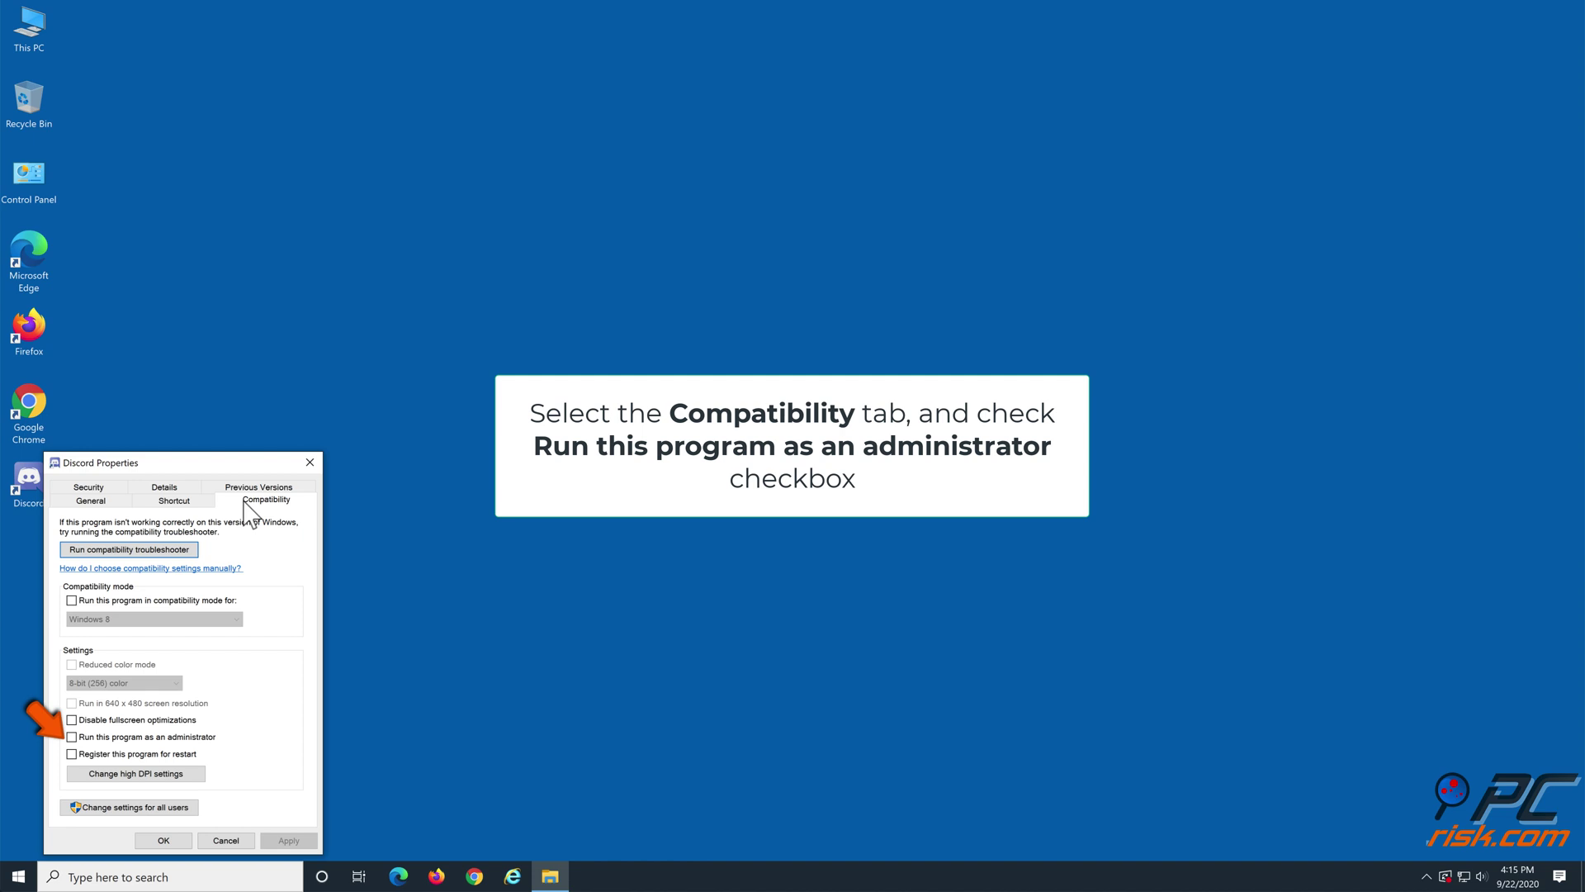
left_click(73, 739)
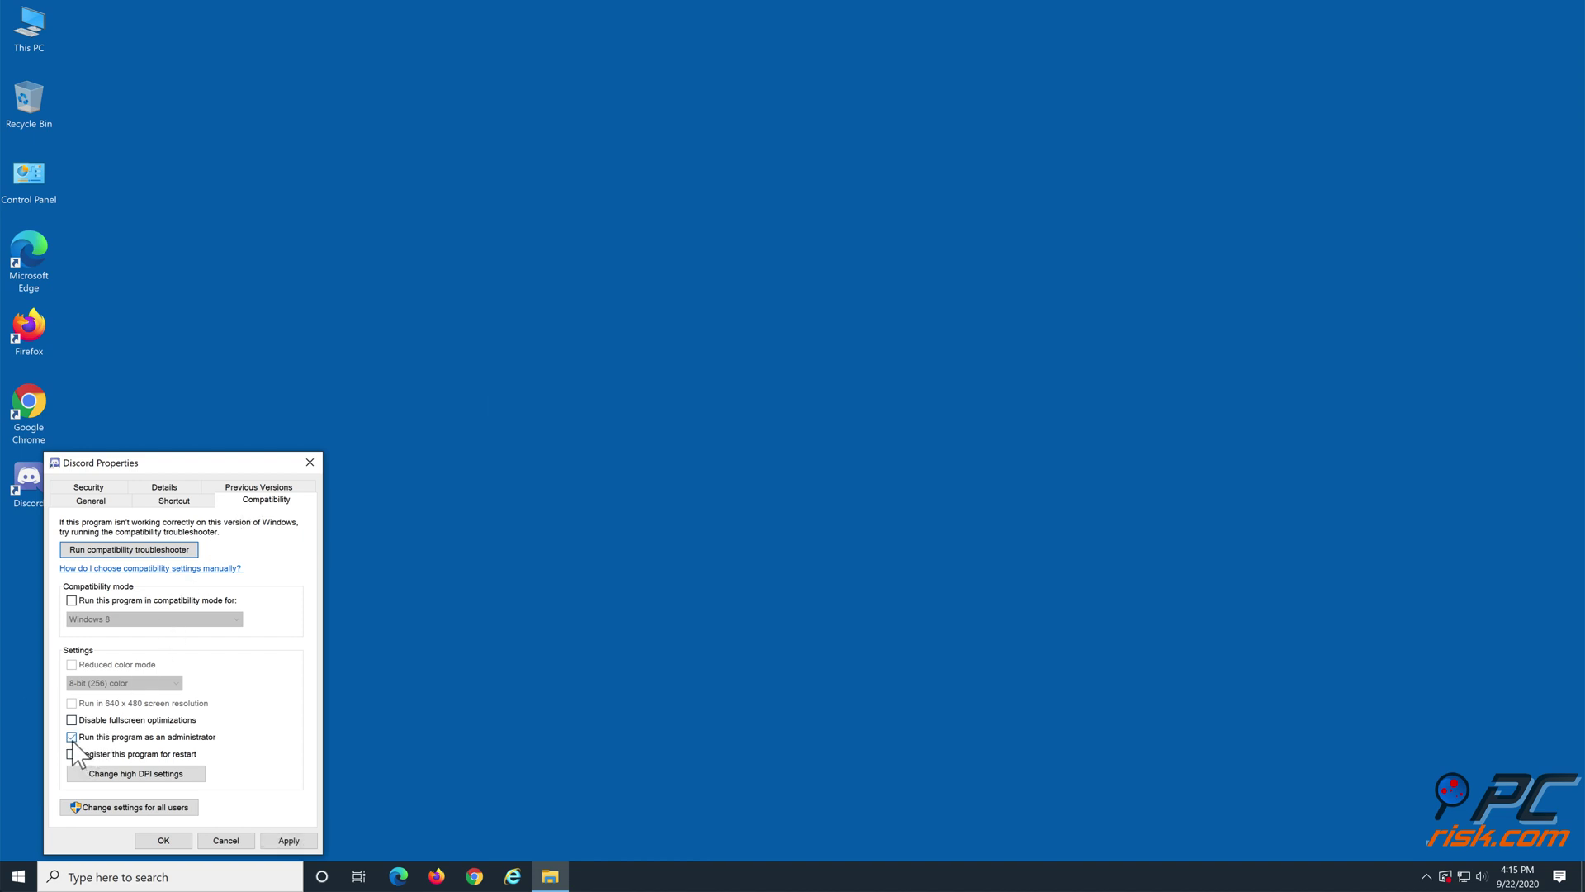
left_click(286, 841)
left_click(163, 840)
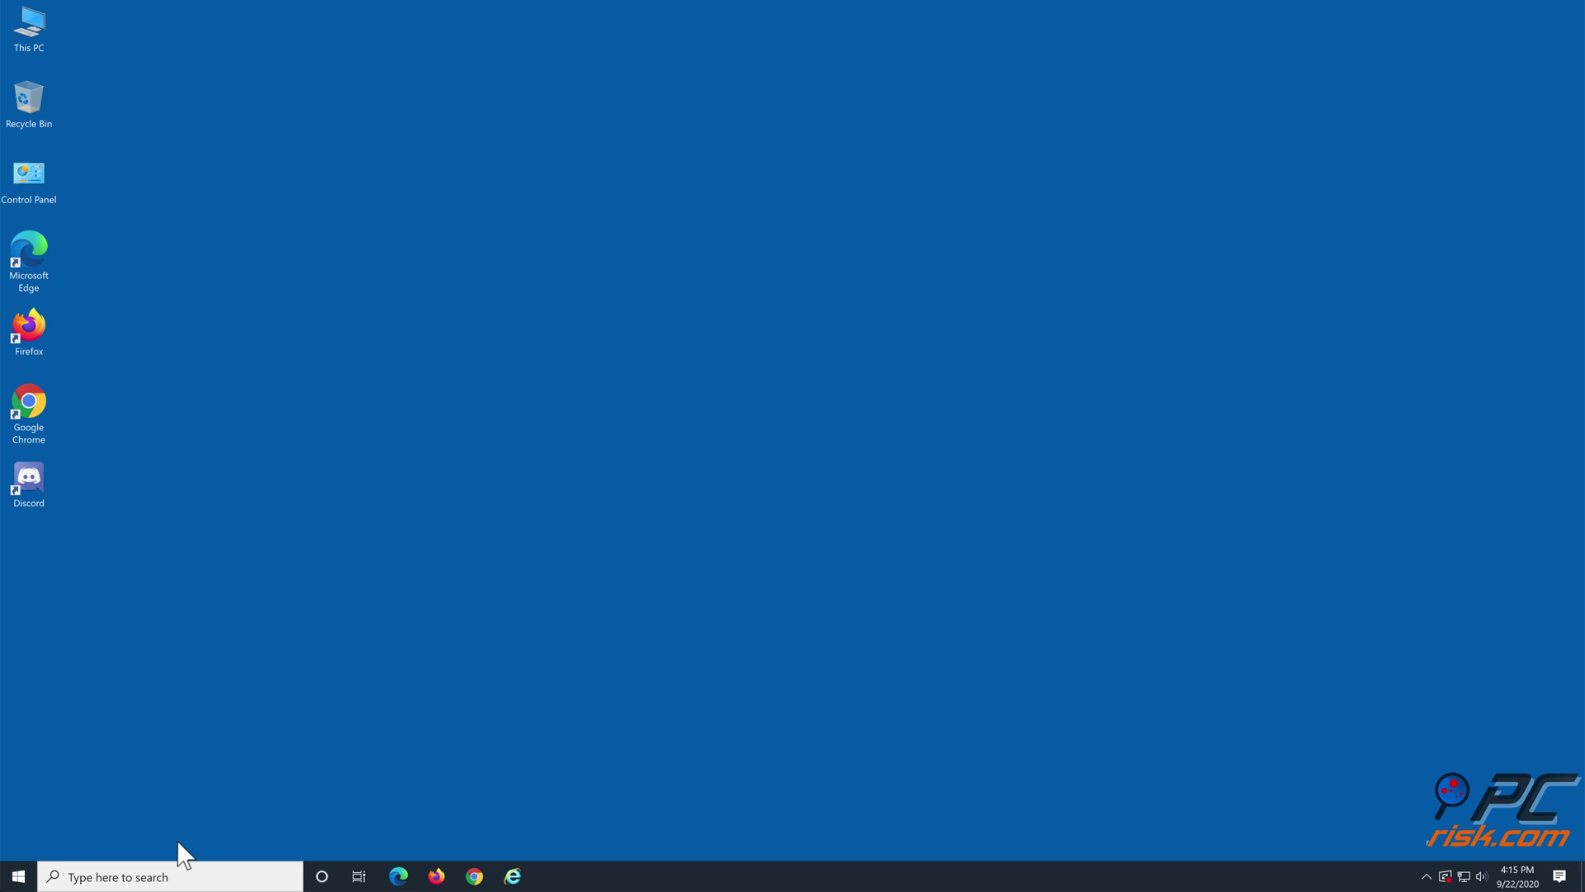
double_click(38, 493)
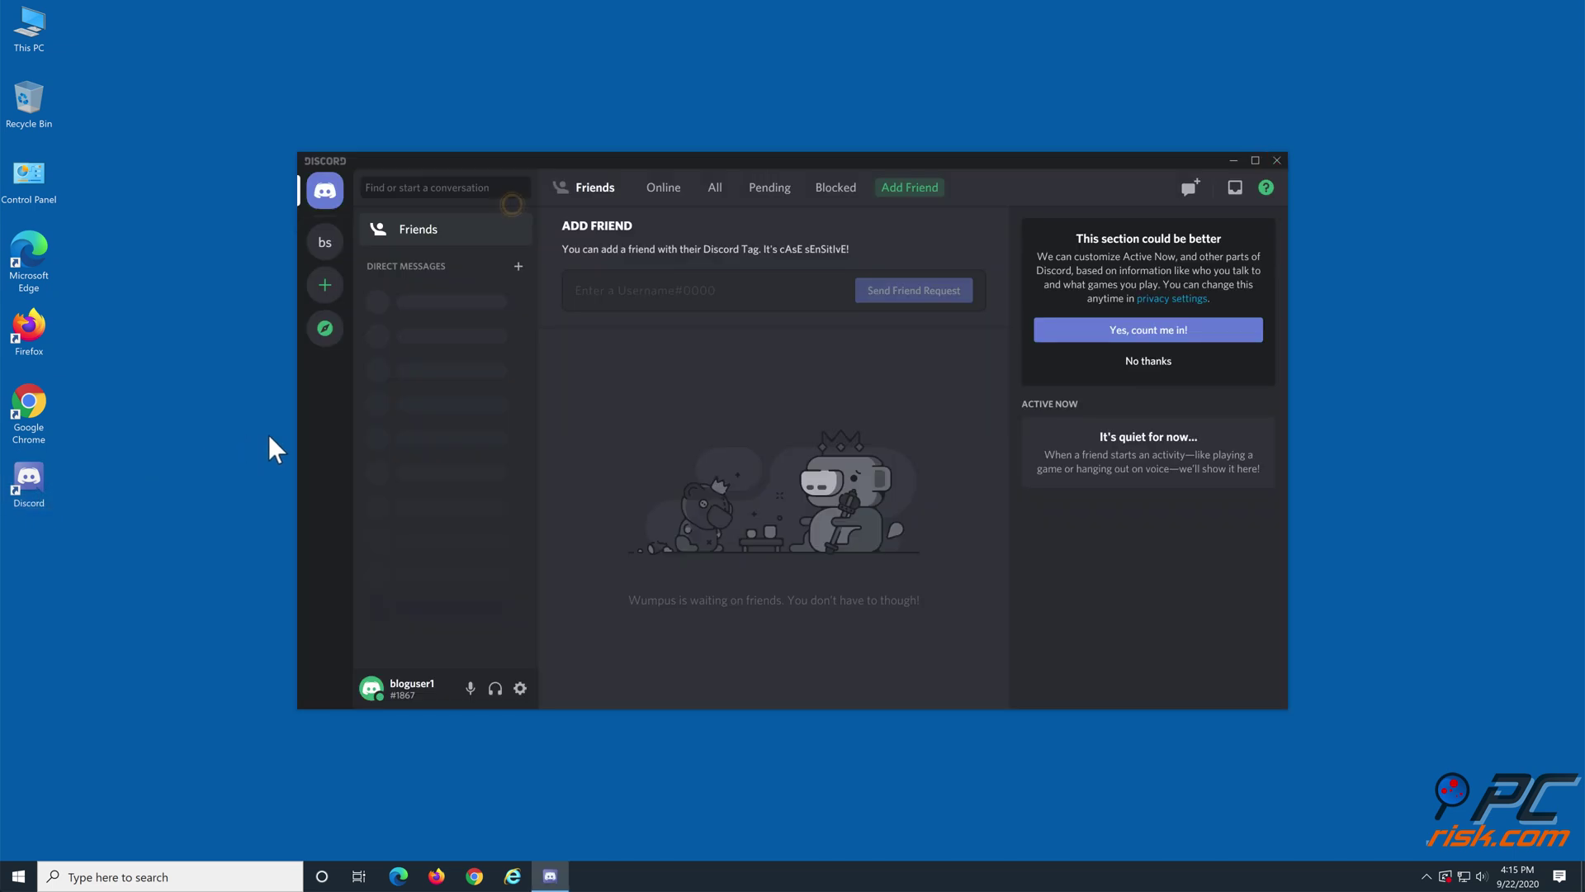
left_click(1275, 161)
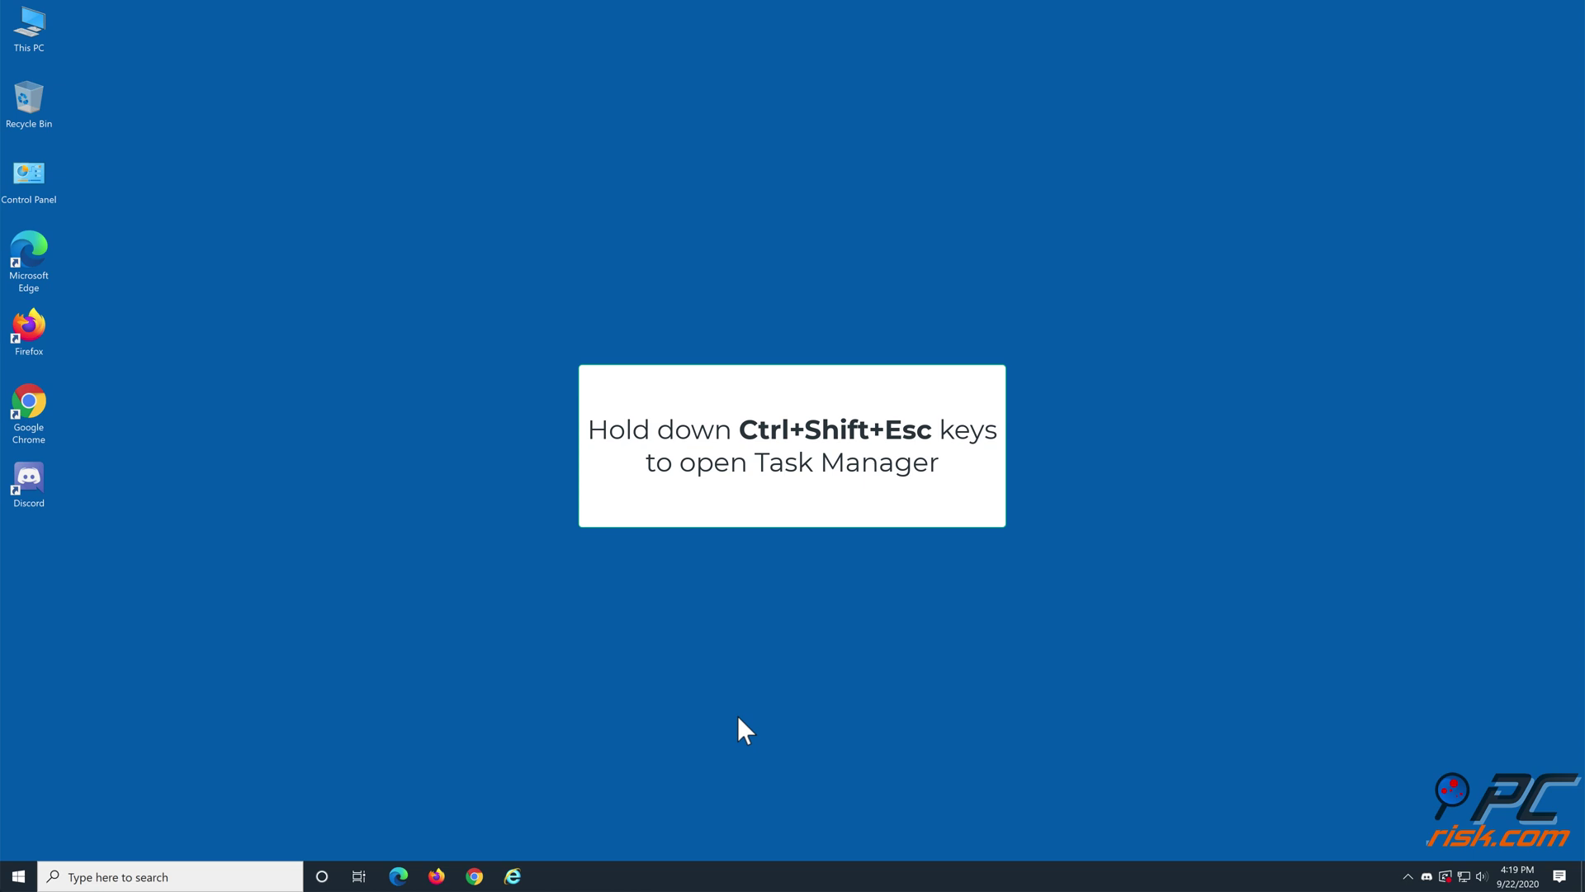
Step: End each Discord (32 bit) process in Task Manager, leaving Google Crash Handler, then close it
key("ctrl+shift+Escape")
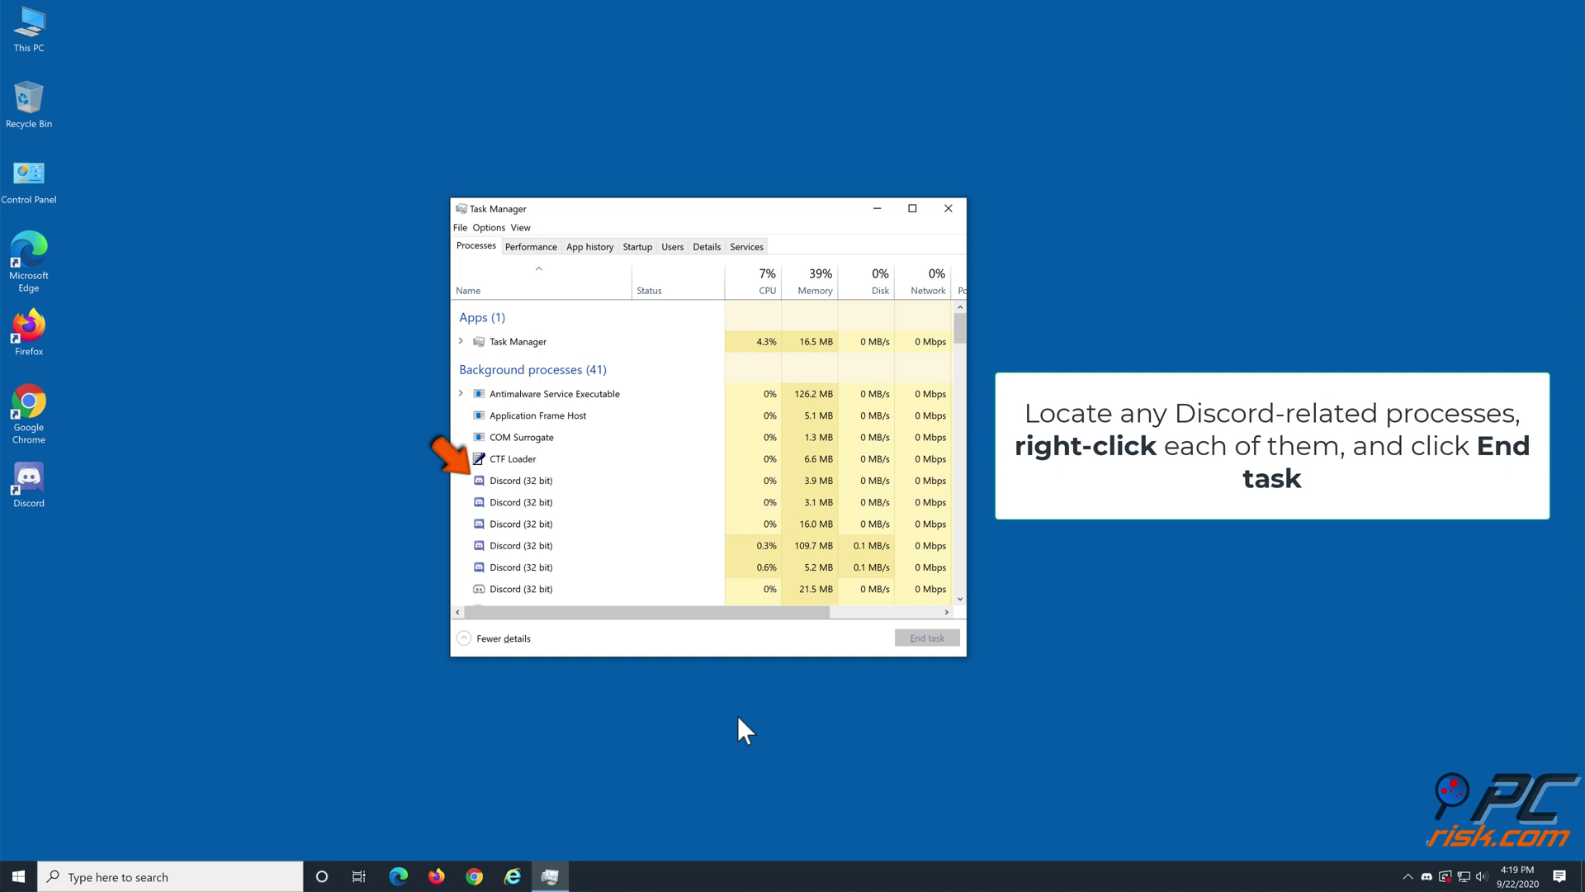
right_click(537, 493)
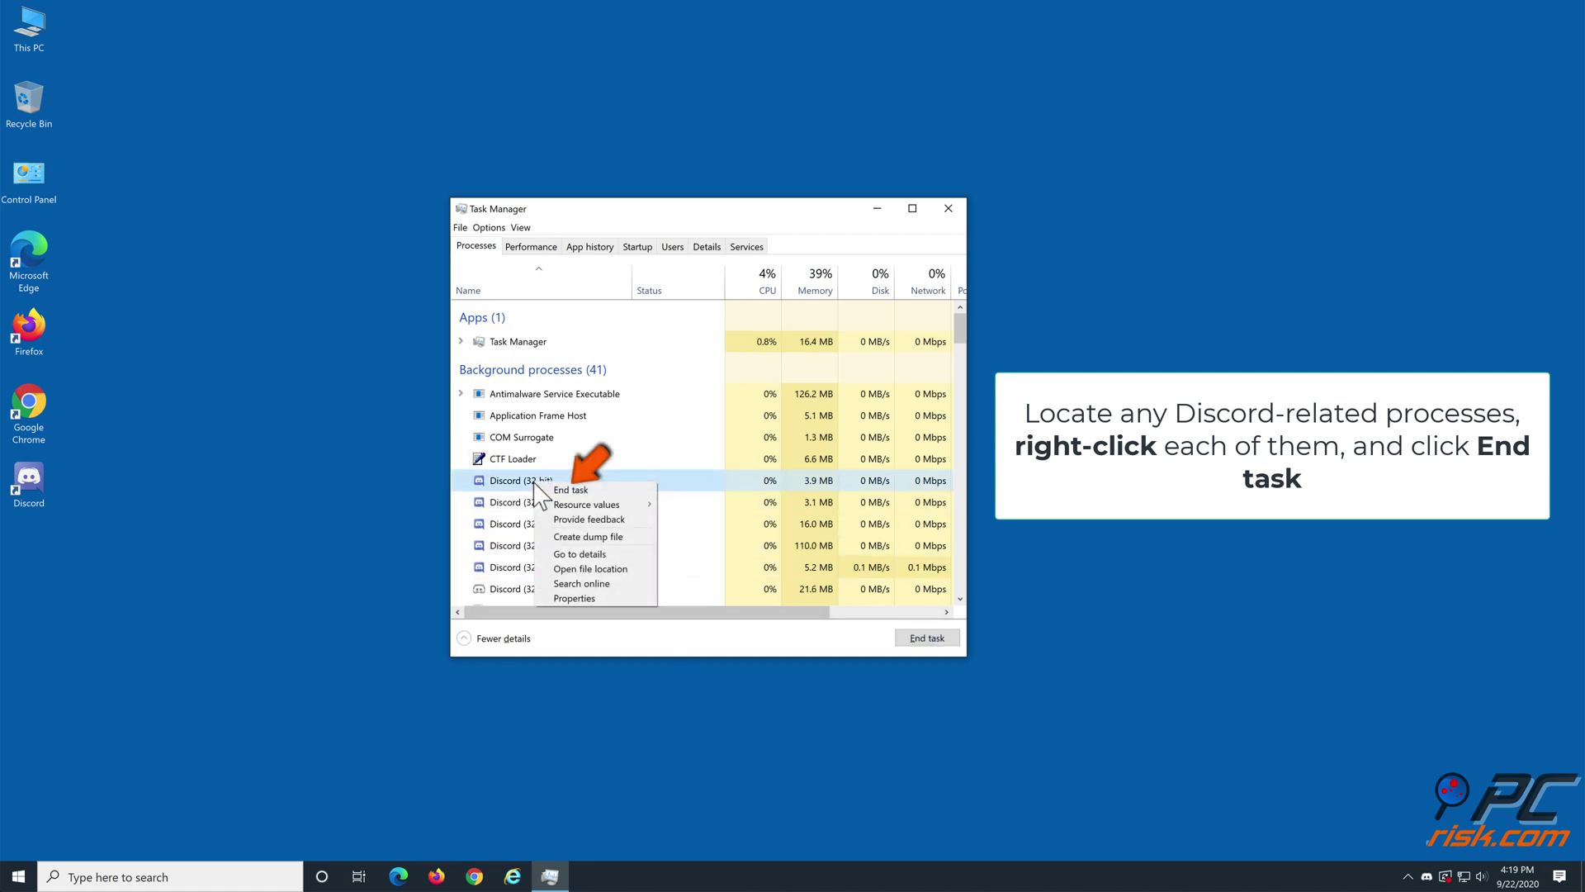
left_click(568, 491)
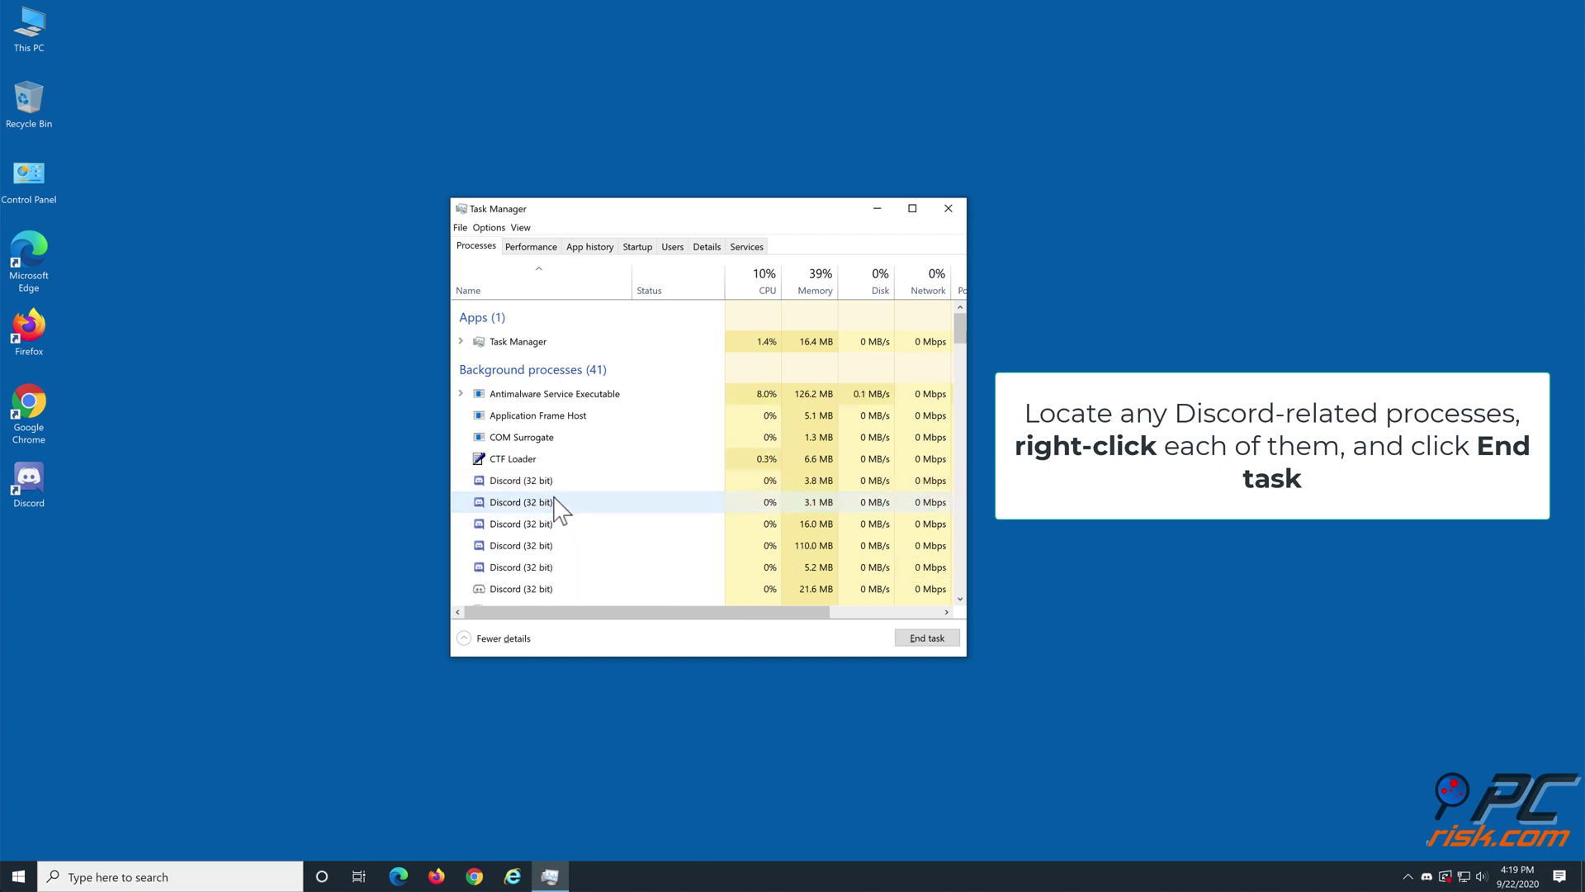
right_click(524, 501)
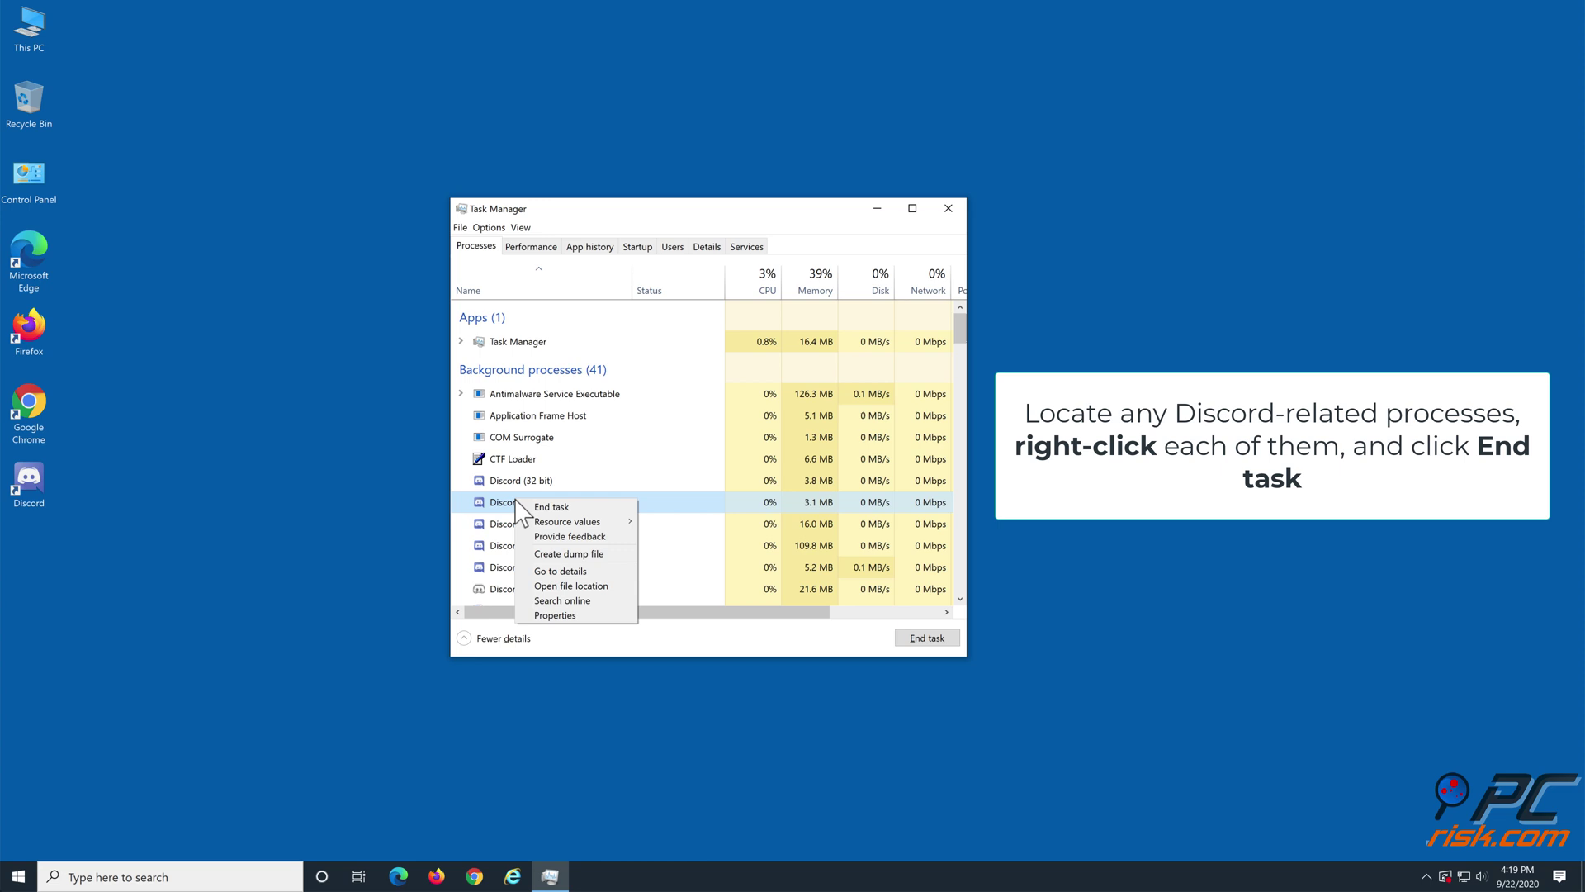
left_click(534, 506)
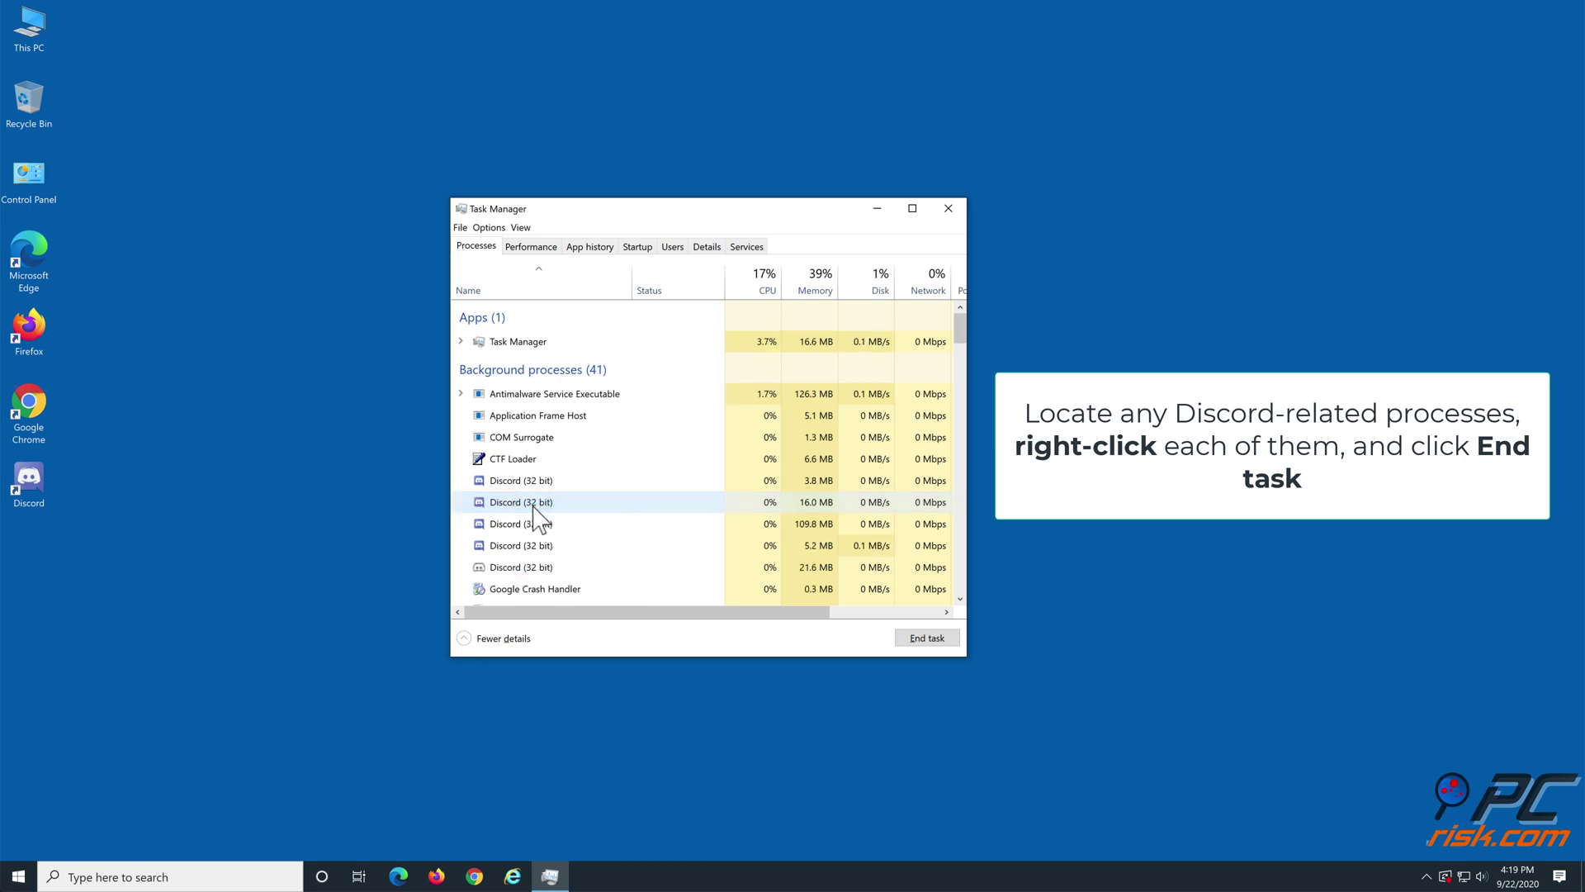
right_click(524, 505)
left_click(533, 514)
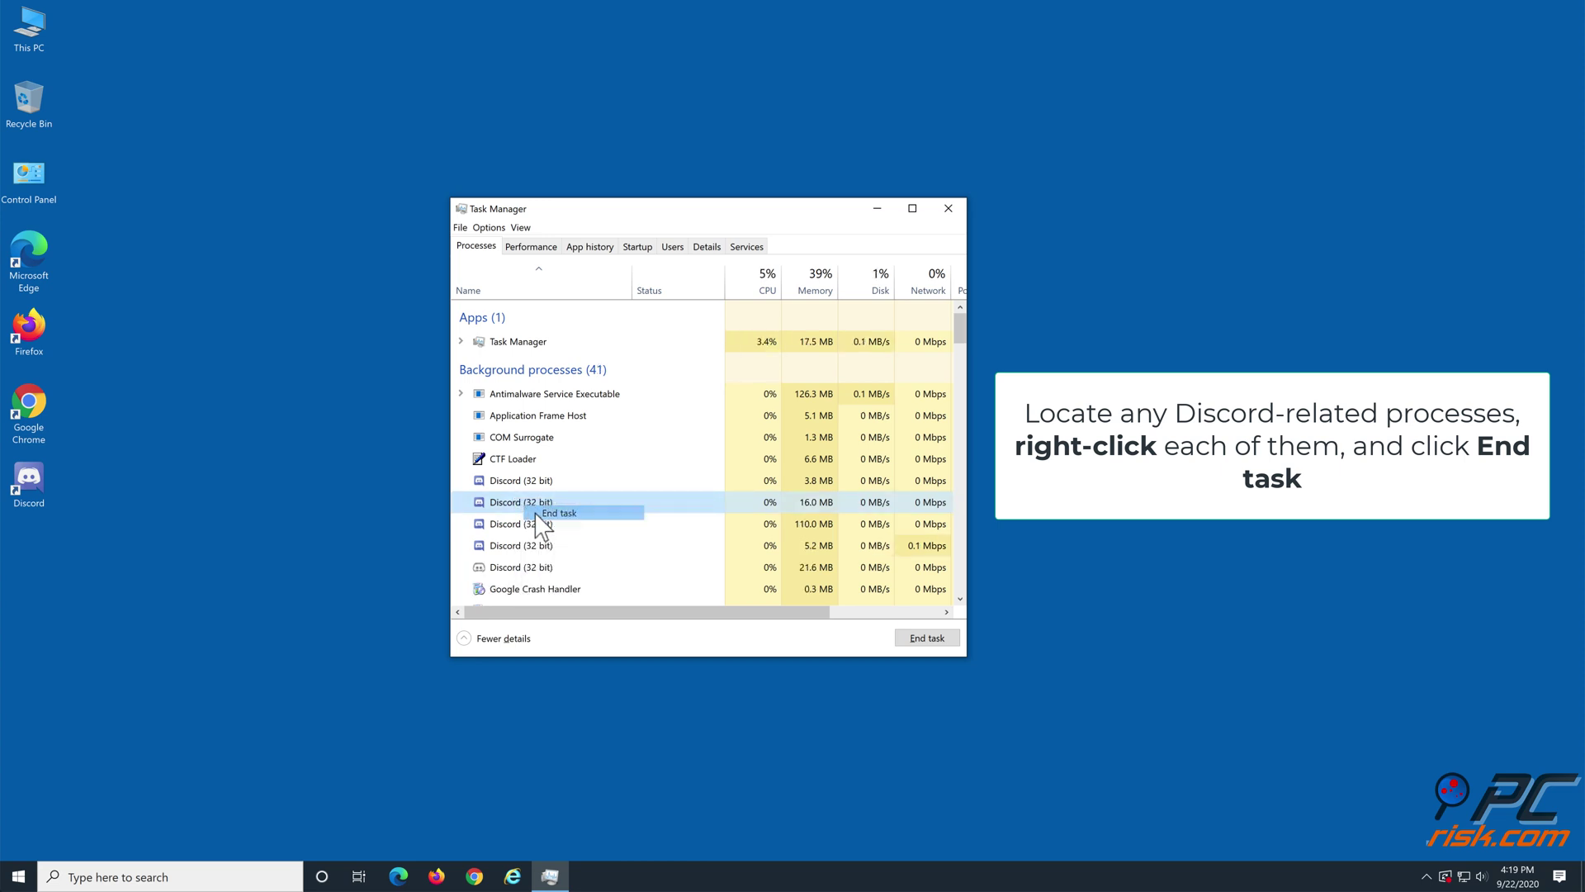
right_click(522, 485)
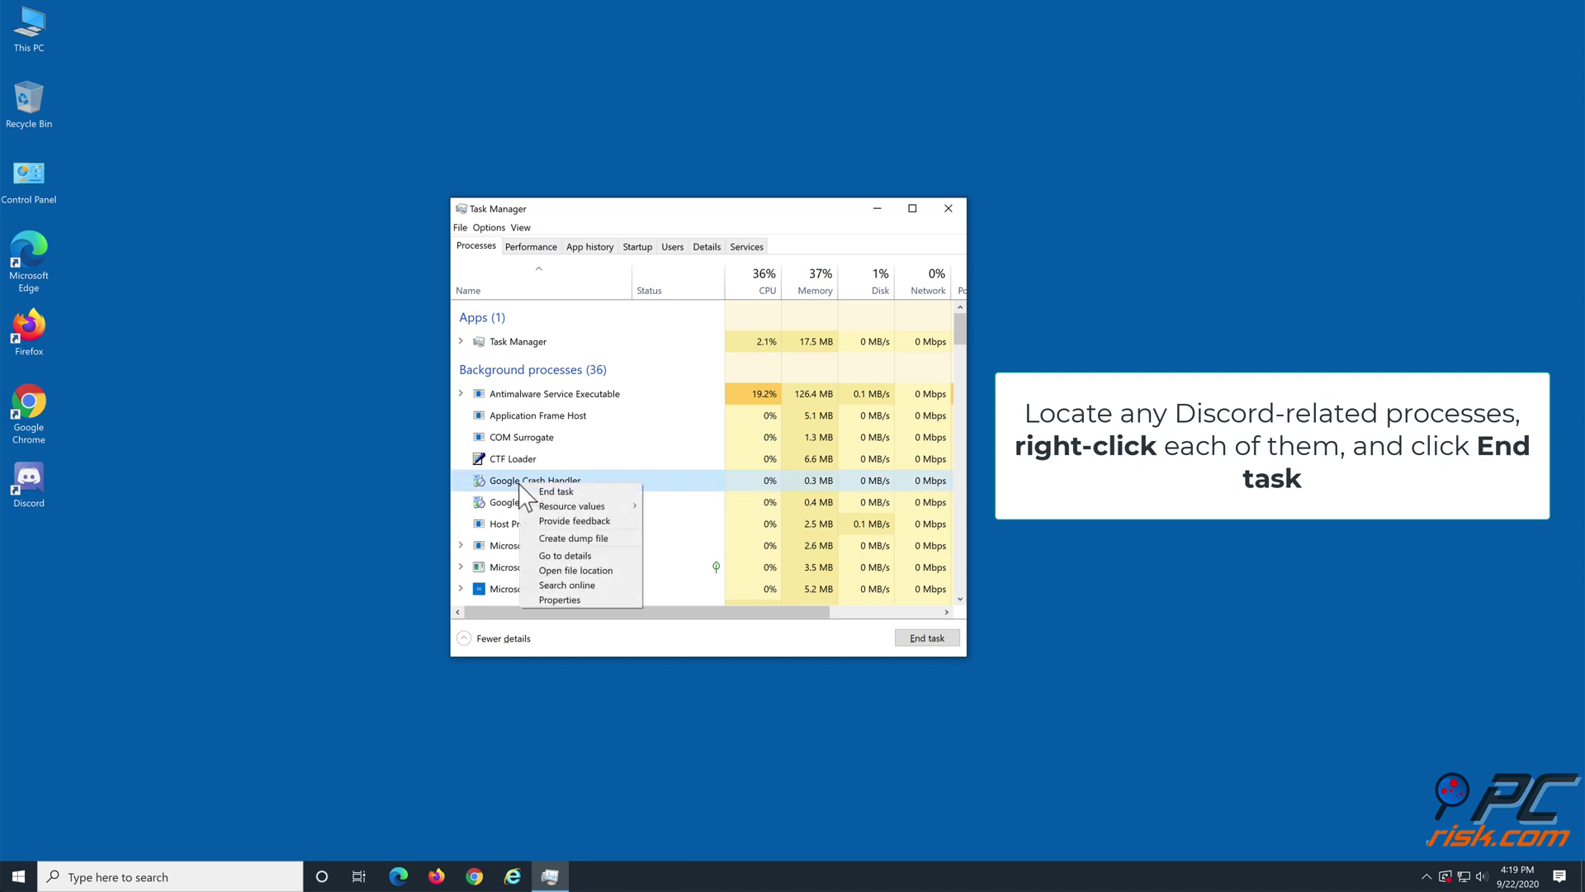
left_click(578, 658)
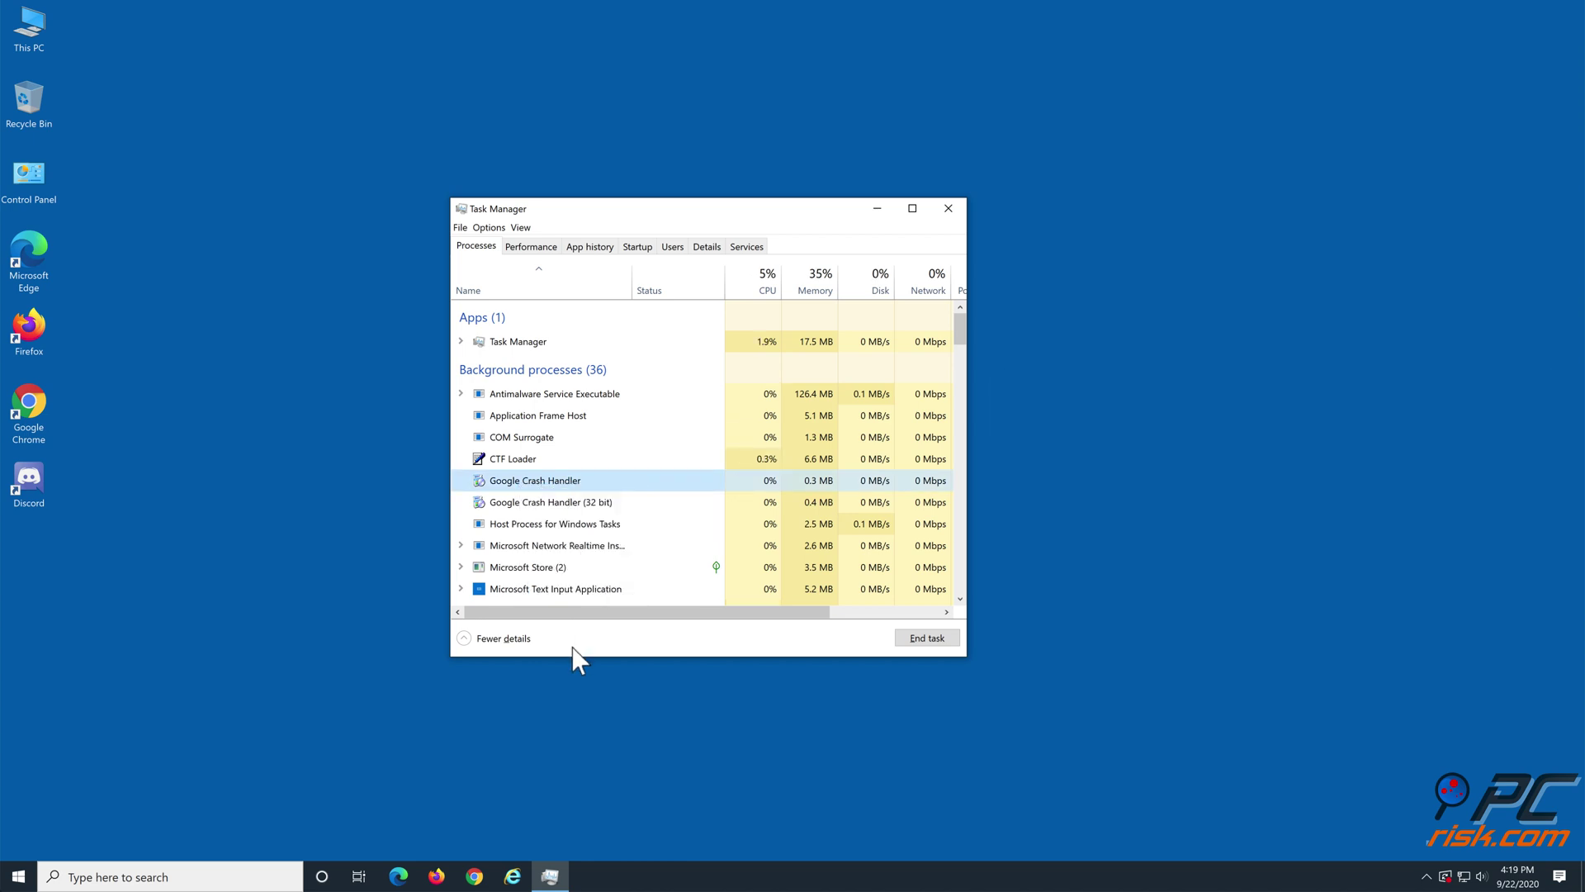
left_click(950, 209)
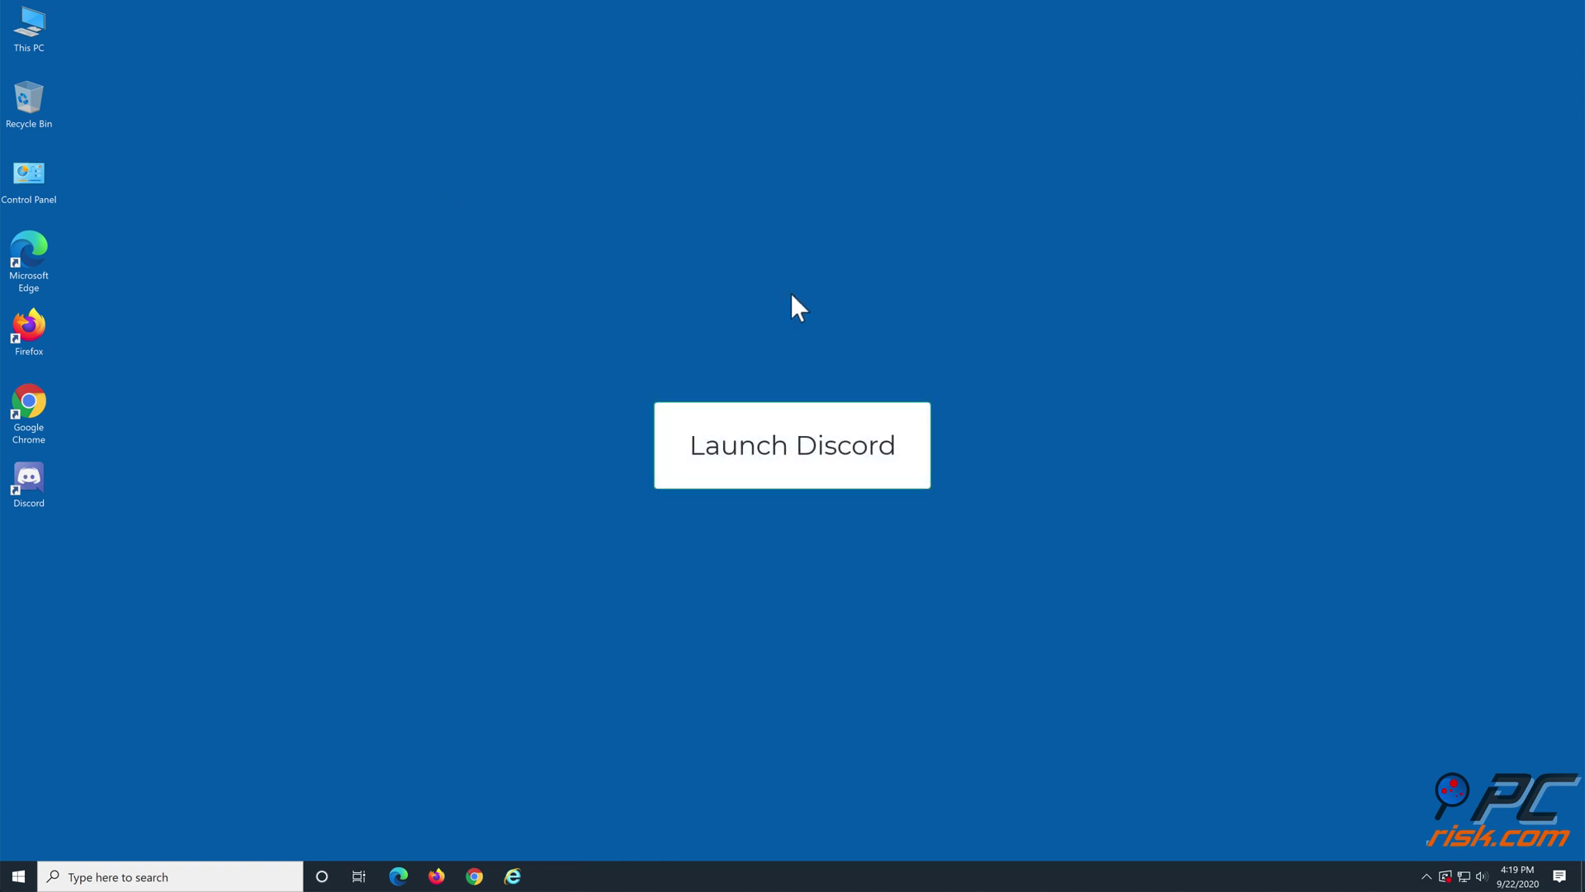
double_click(28, 484)
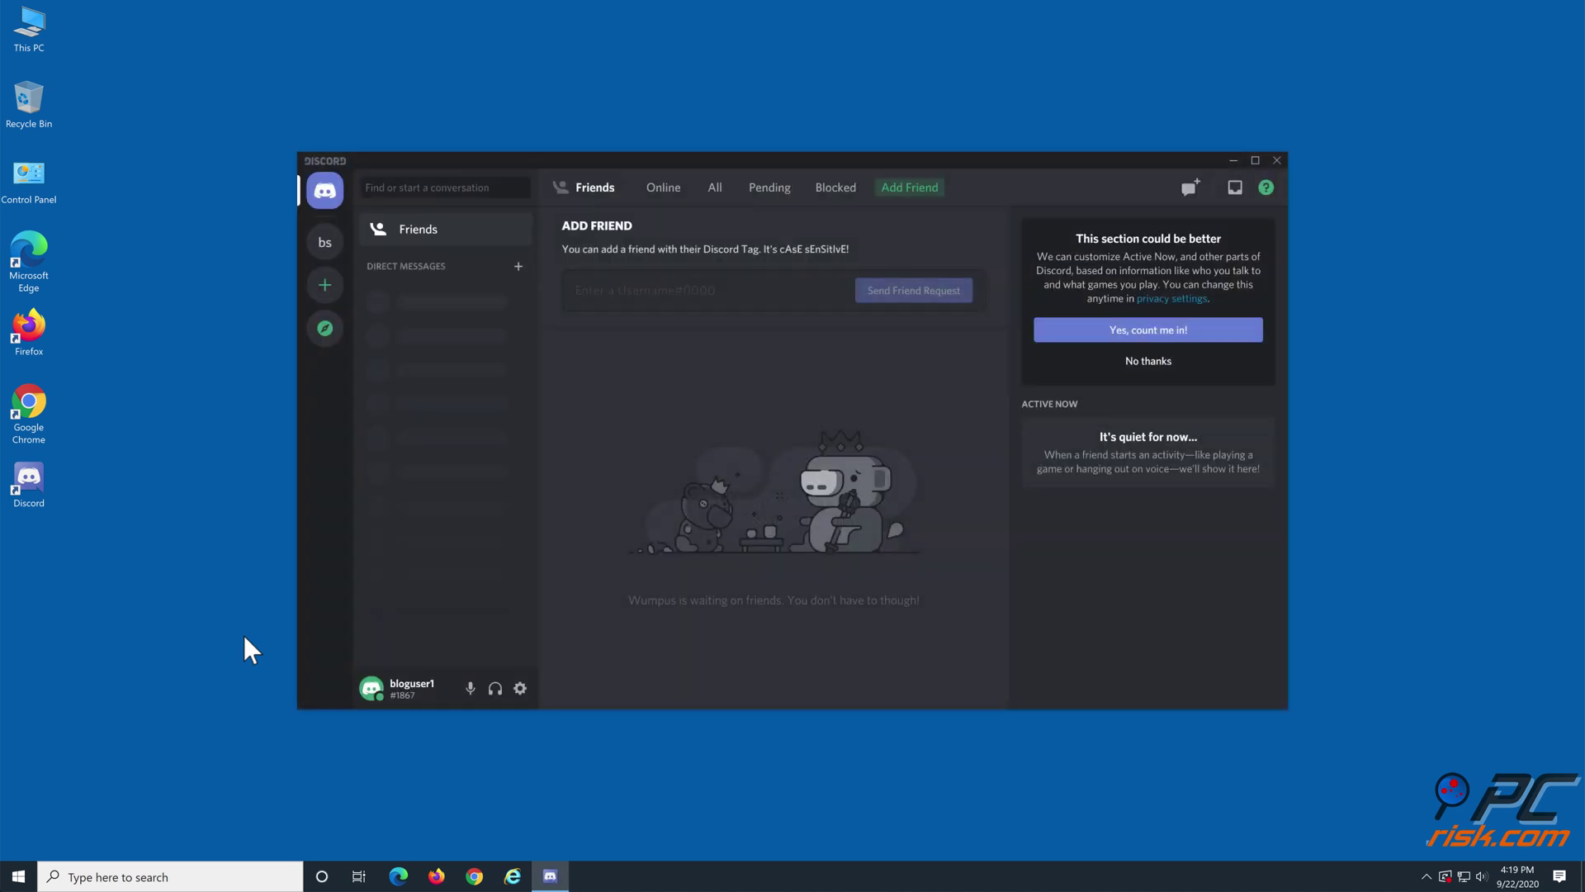
left_click(1277, 162)
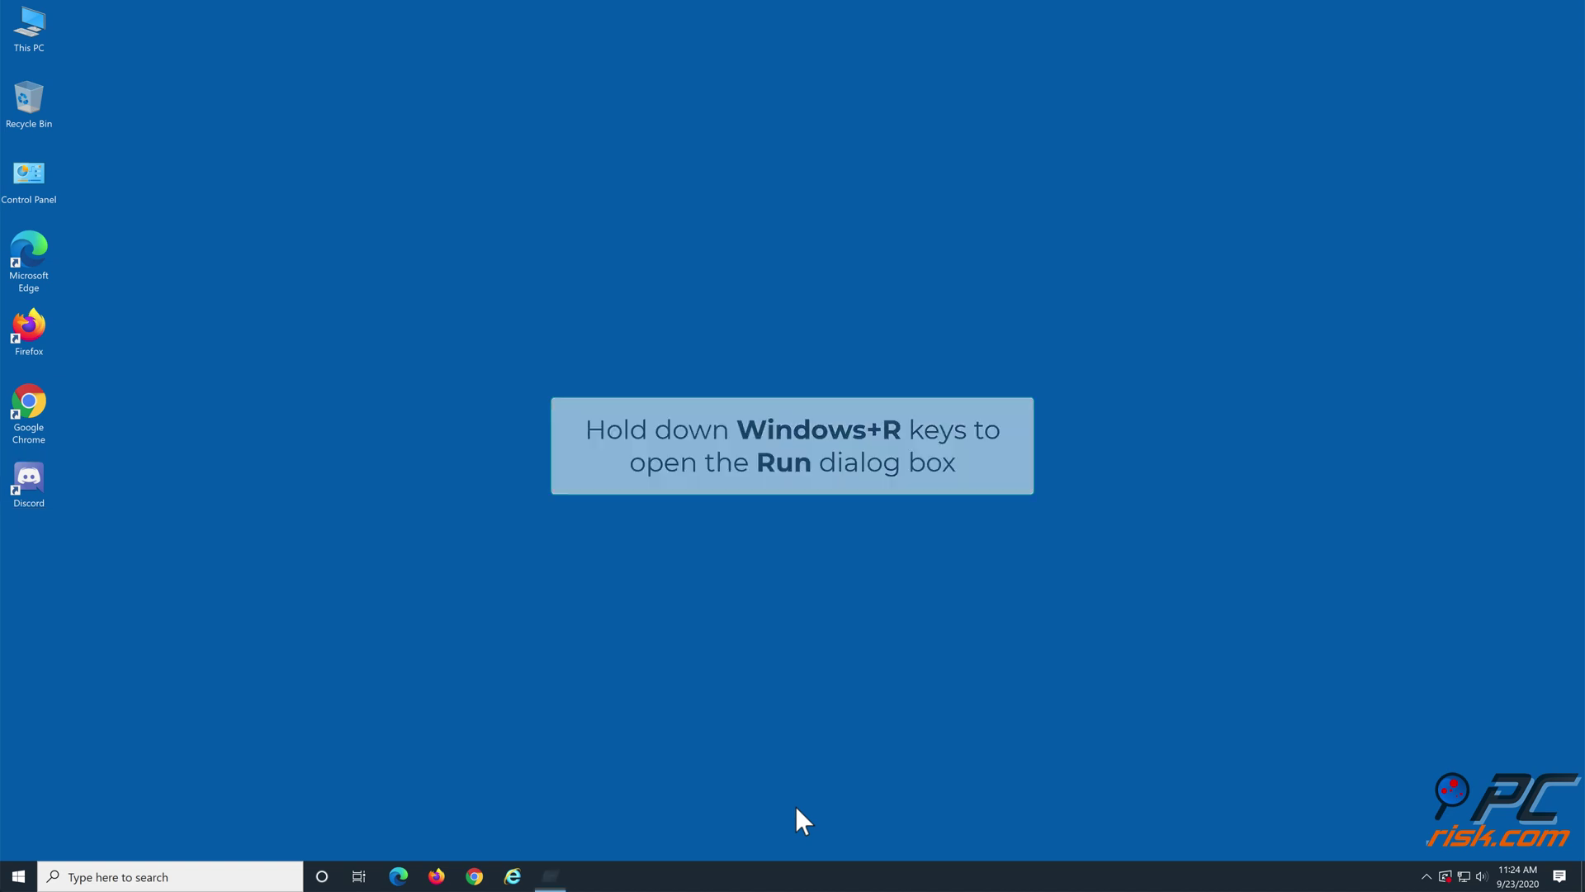
Step: Open Command Prompt from Run and execute taskkill /f /im discord.exe
key("super+r")
type("cmd")
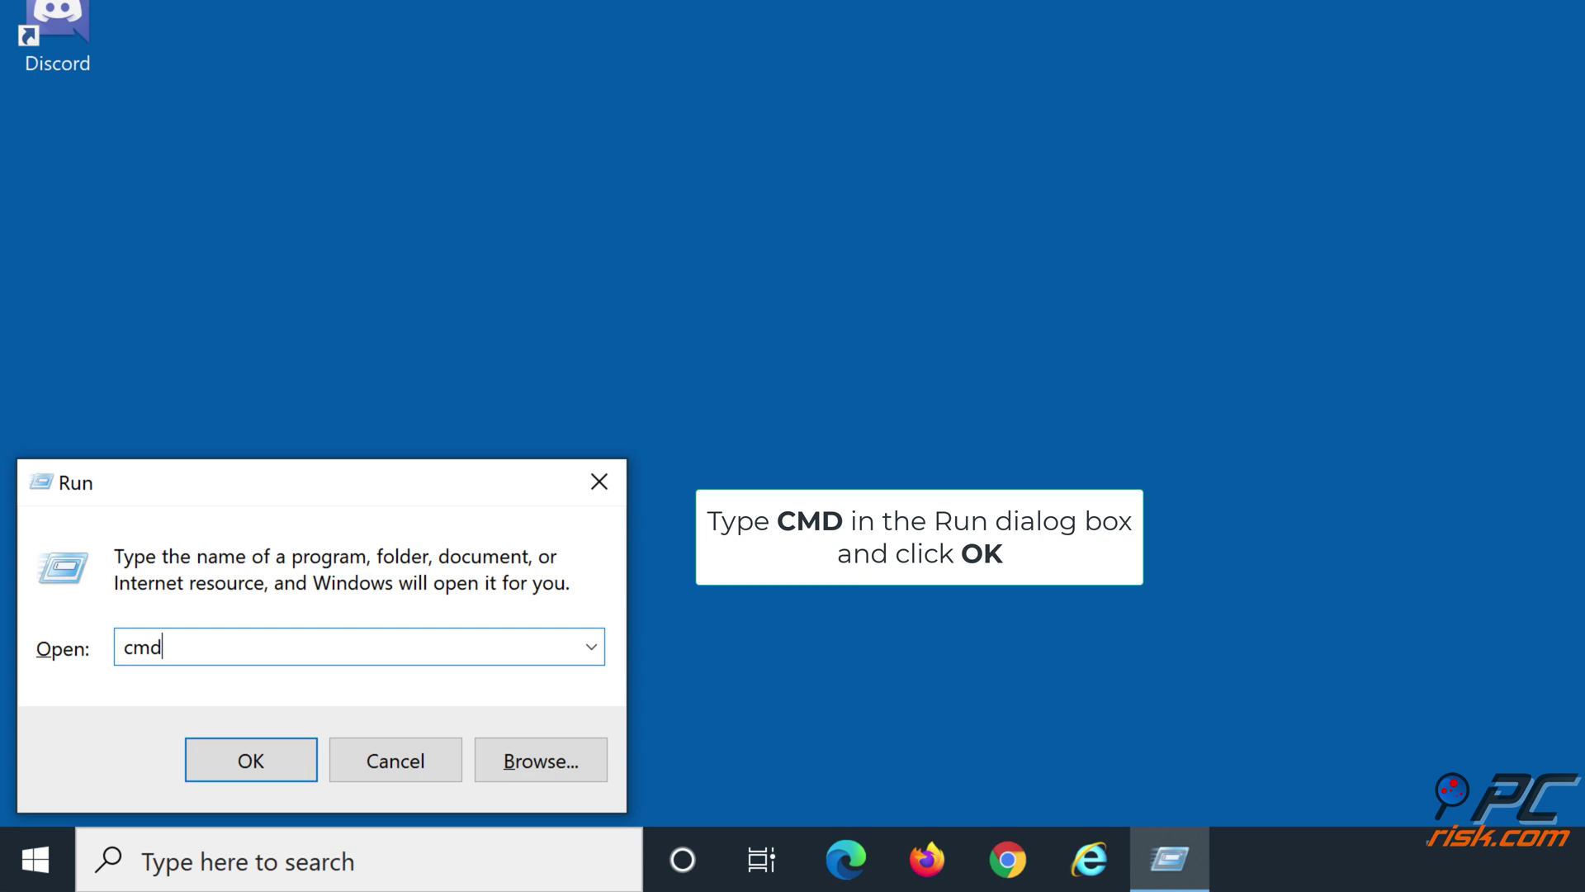
left_click(246, 761)
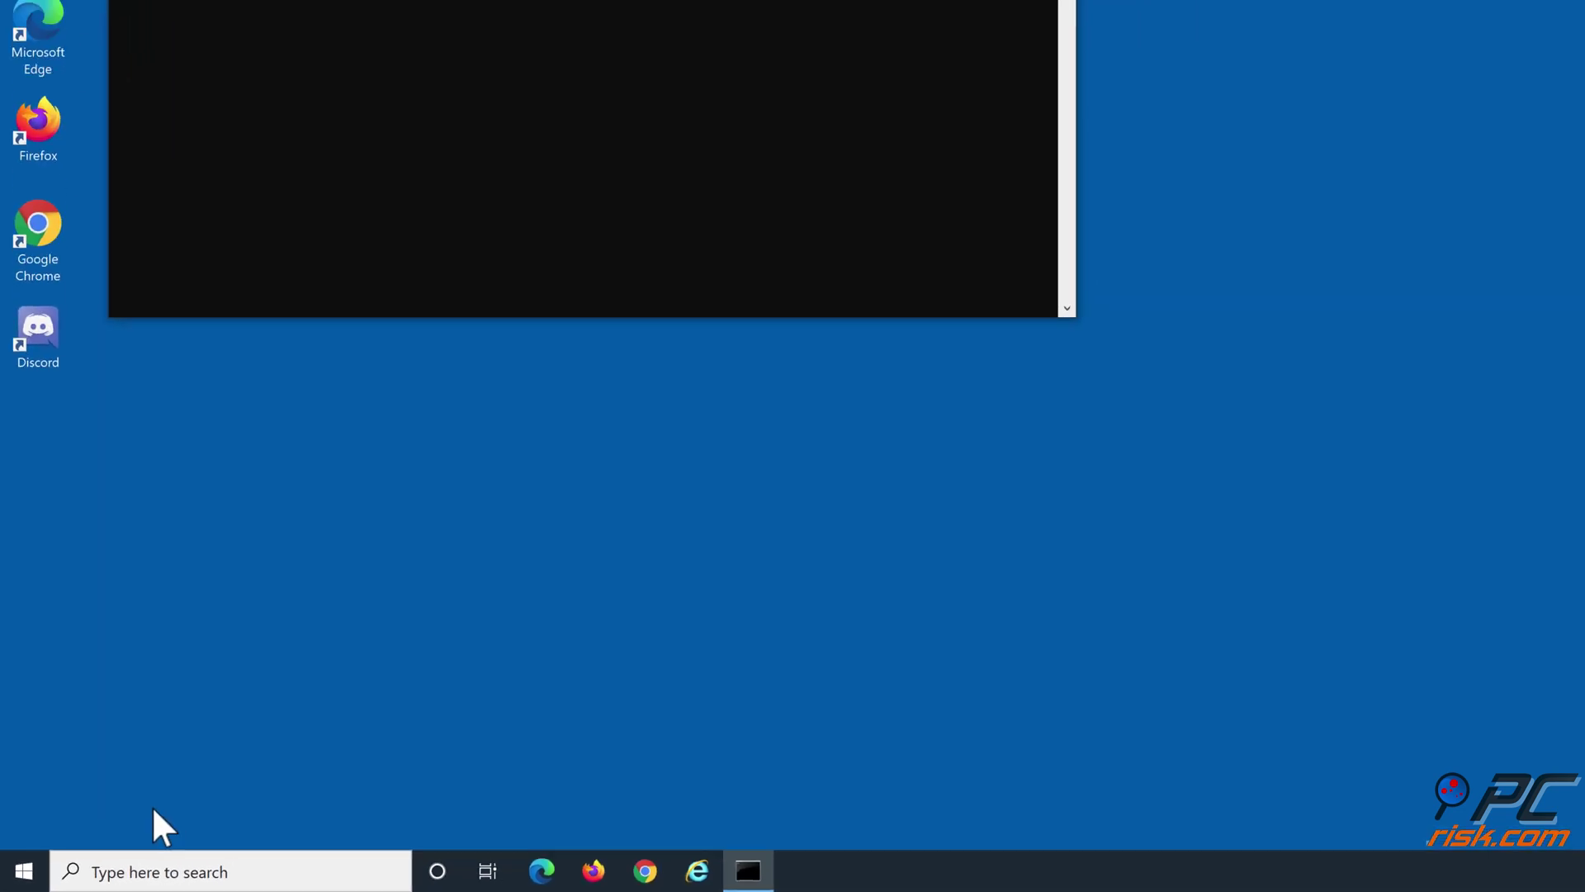
type("taskkill /f /im d")
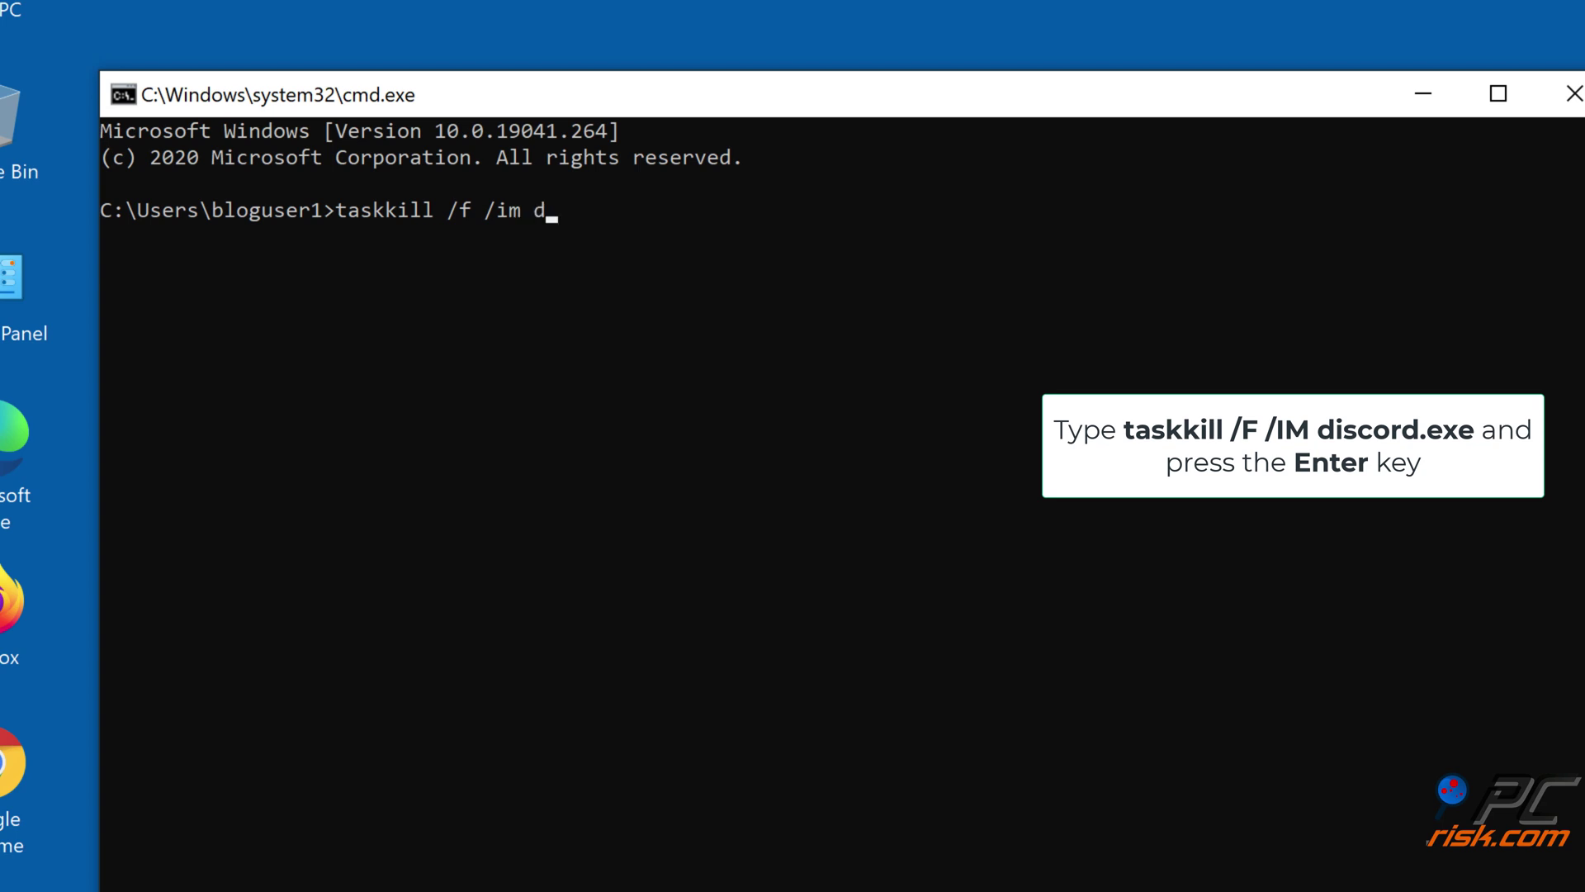
type("iscord.exe")
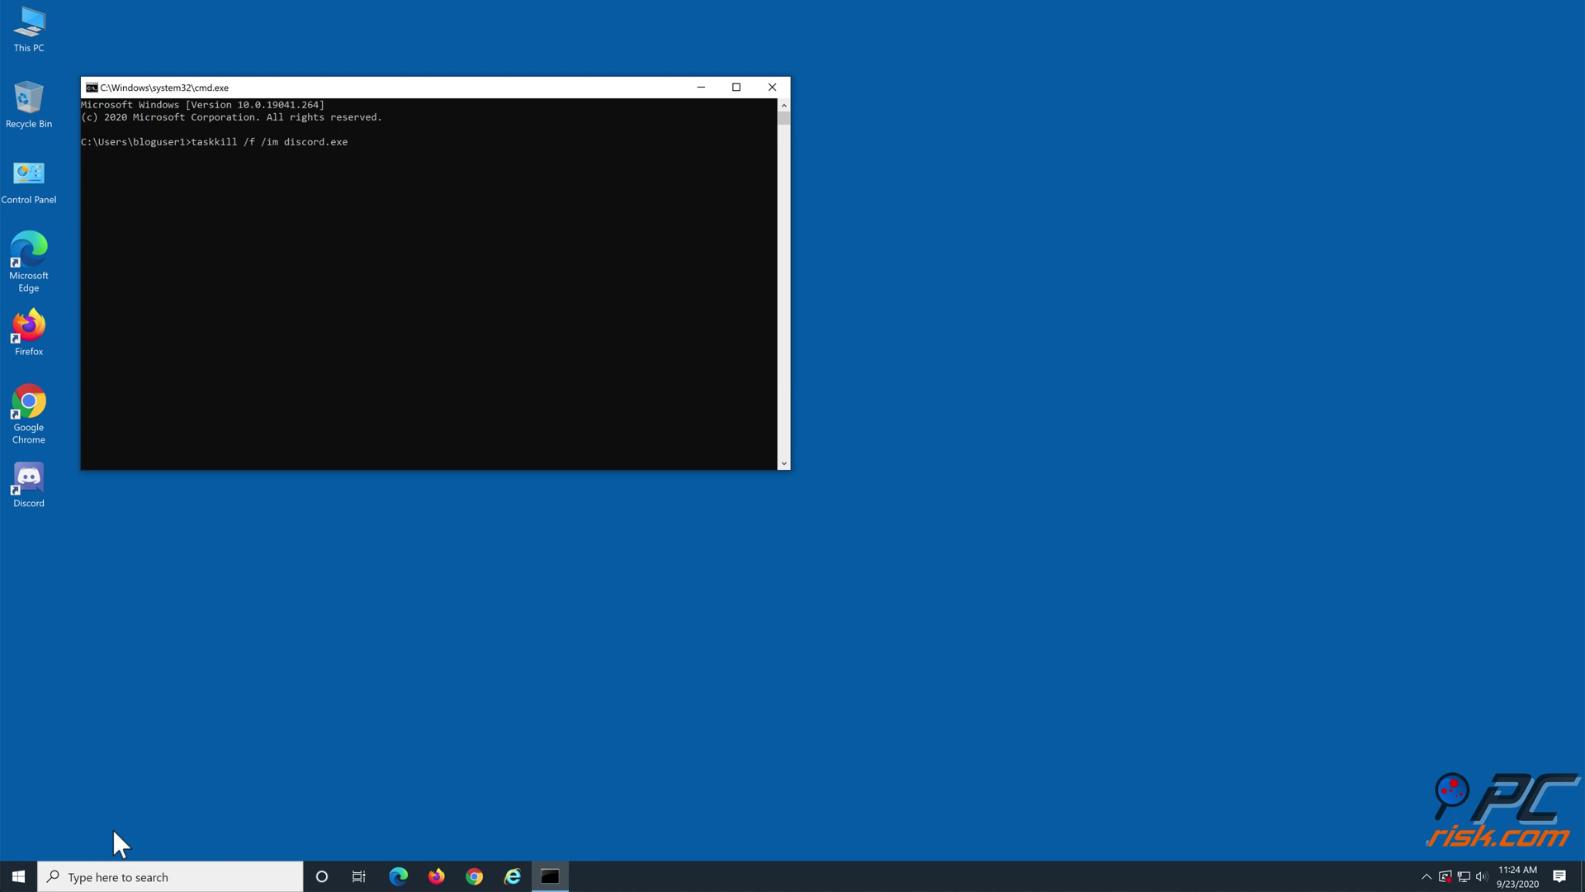
key("Return")
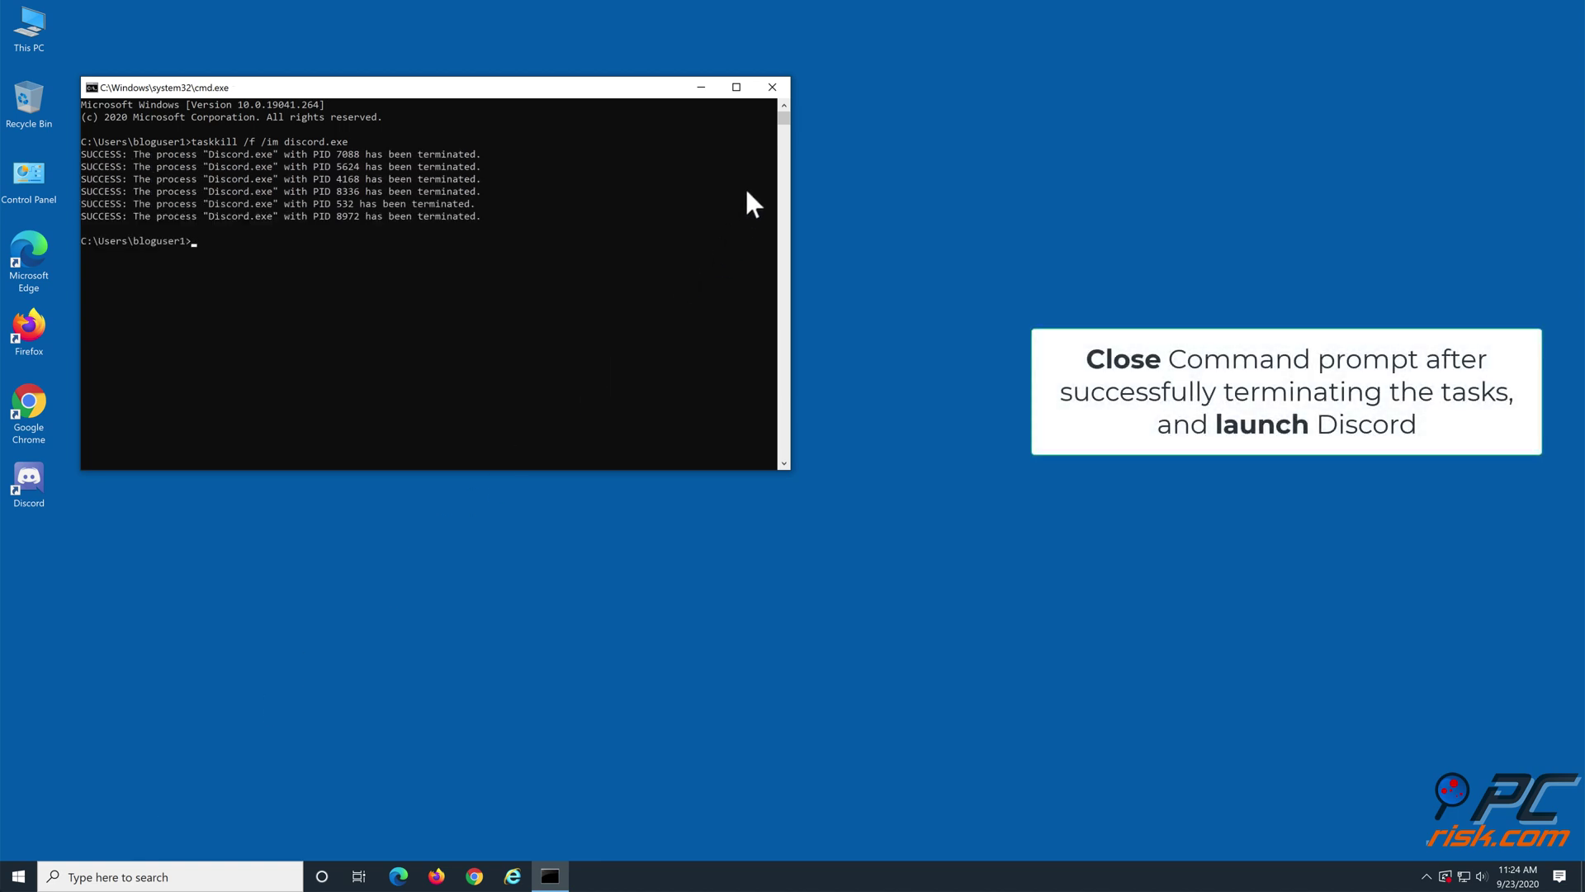
Step: Close Command Prompt, relaunch Discord to its Friends page, and close it again
left_click(776, 88)
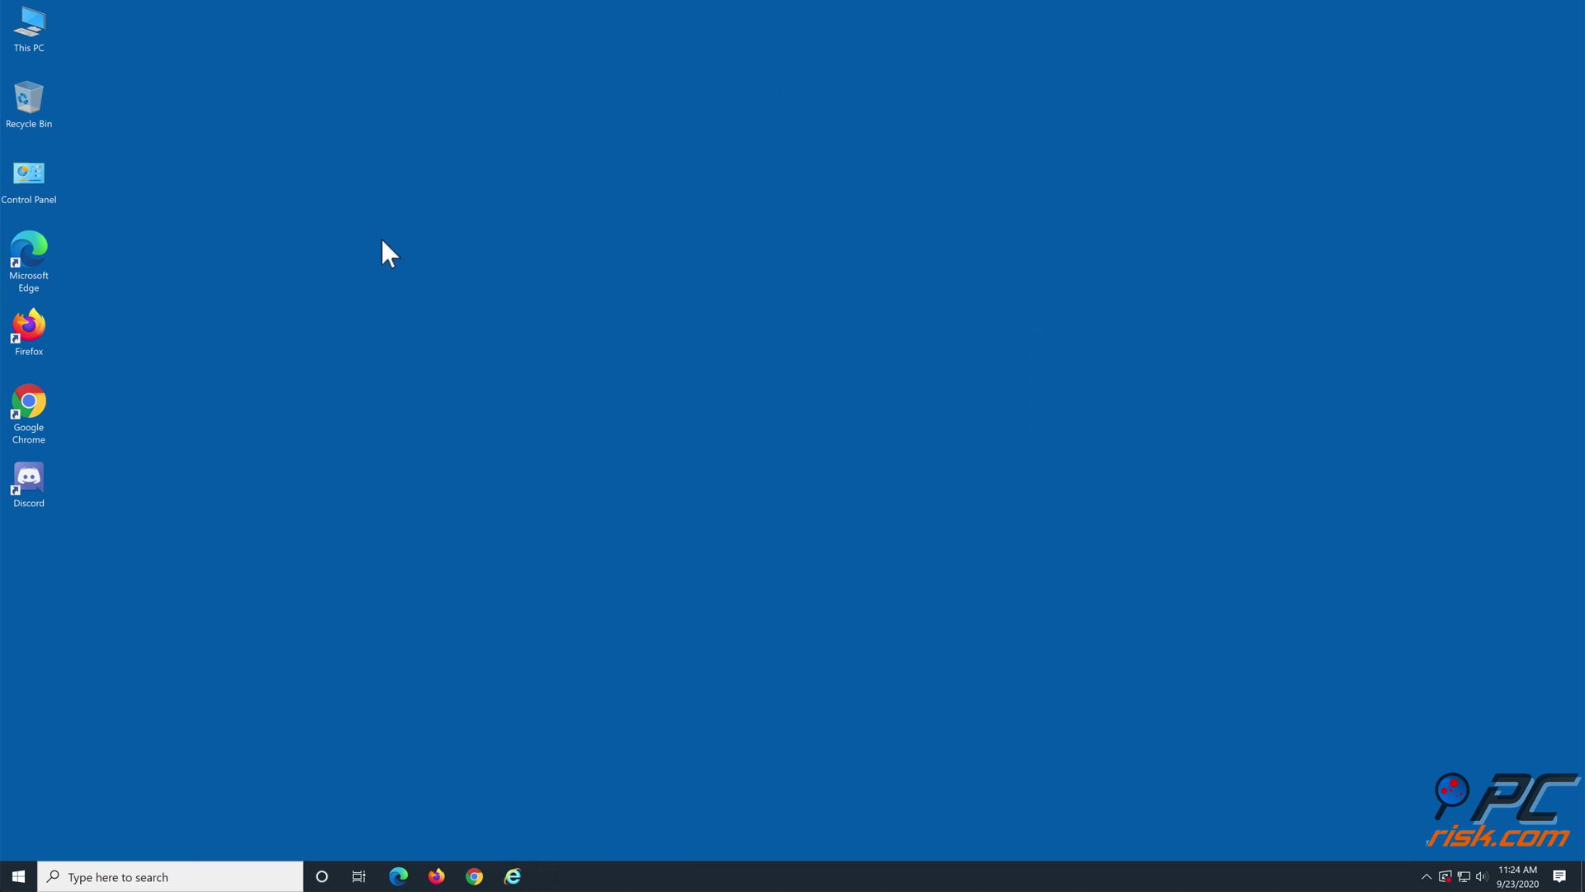
double_click(28, 487)
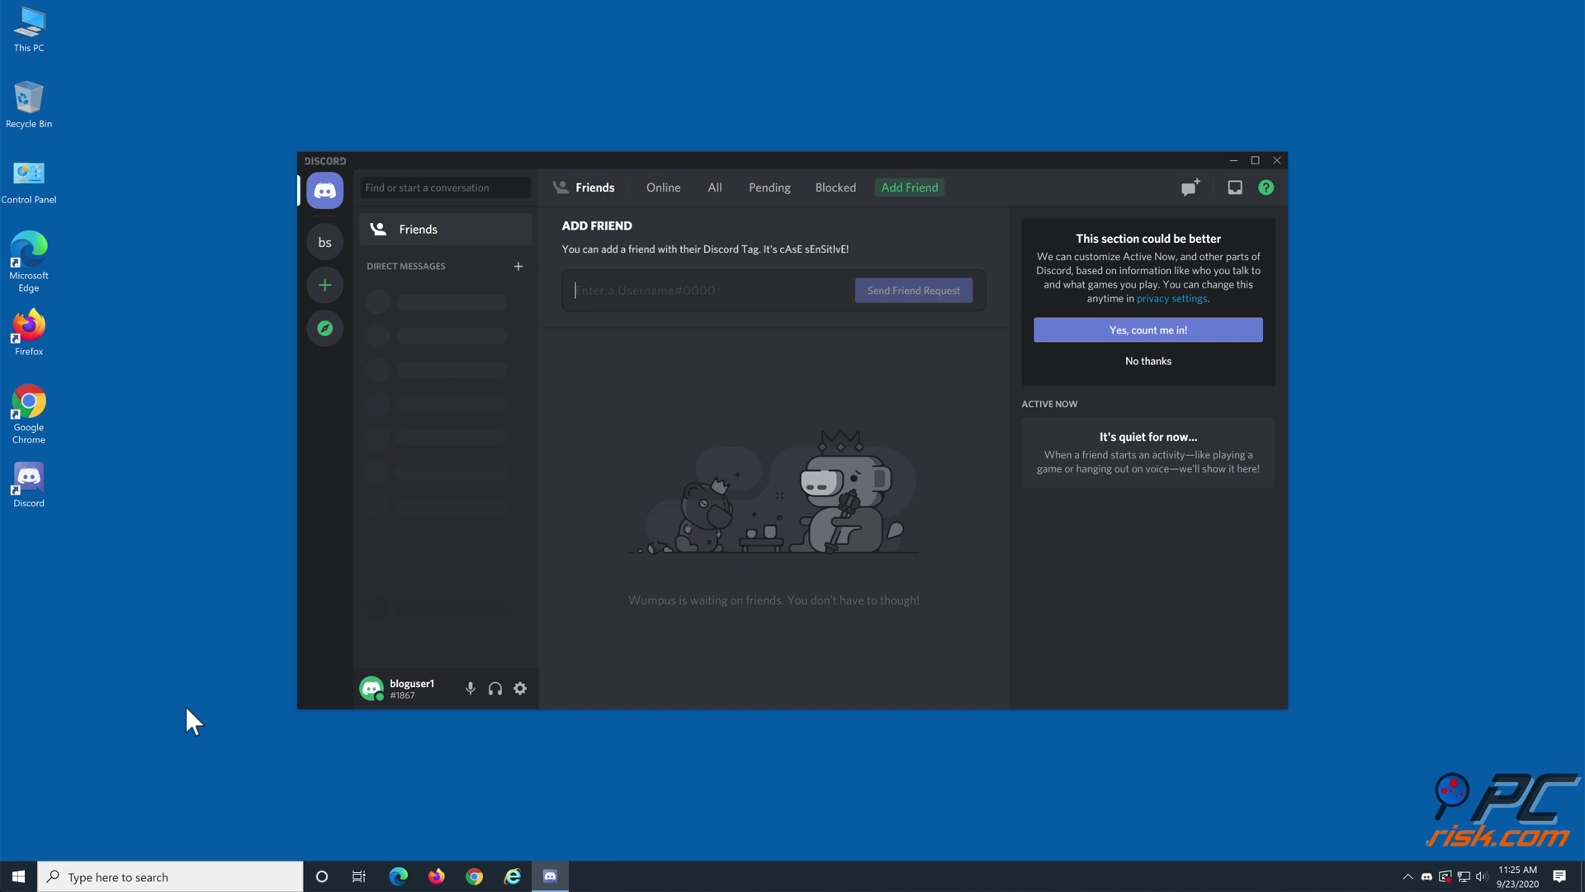
left_click(1276, 161)
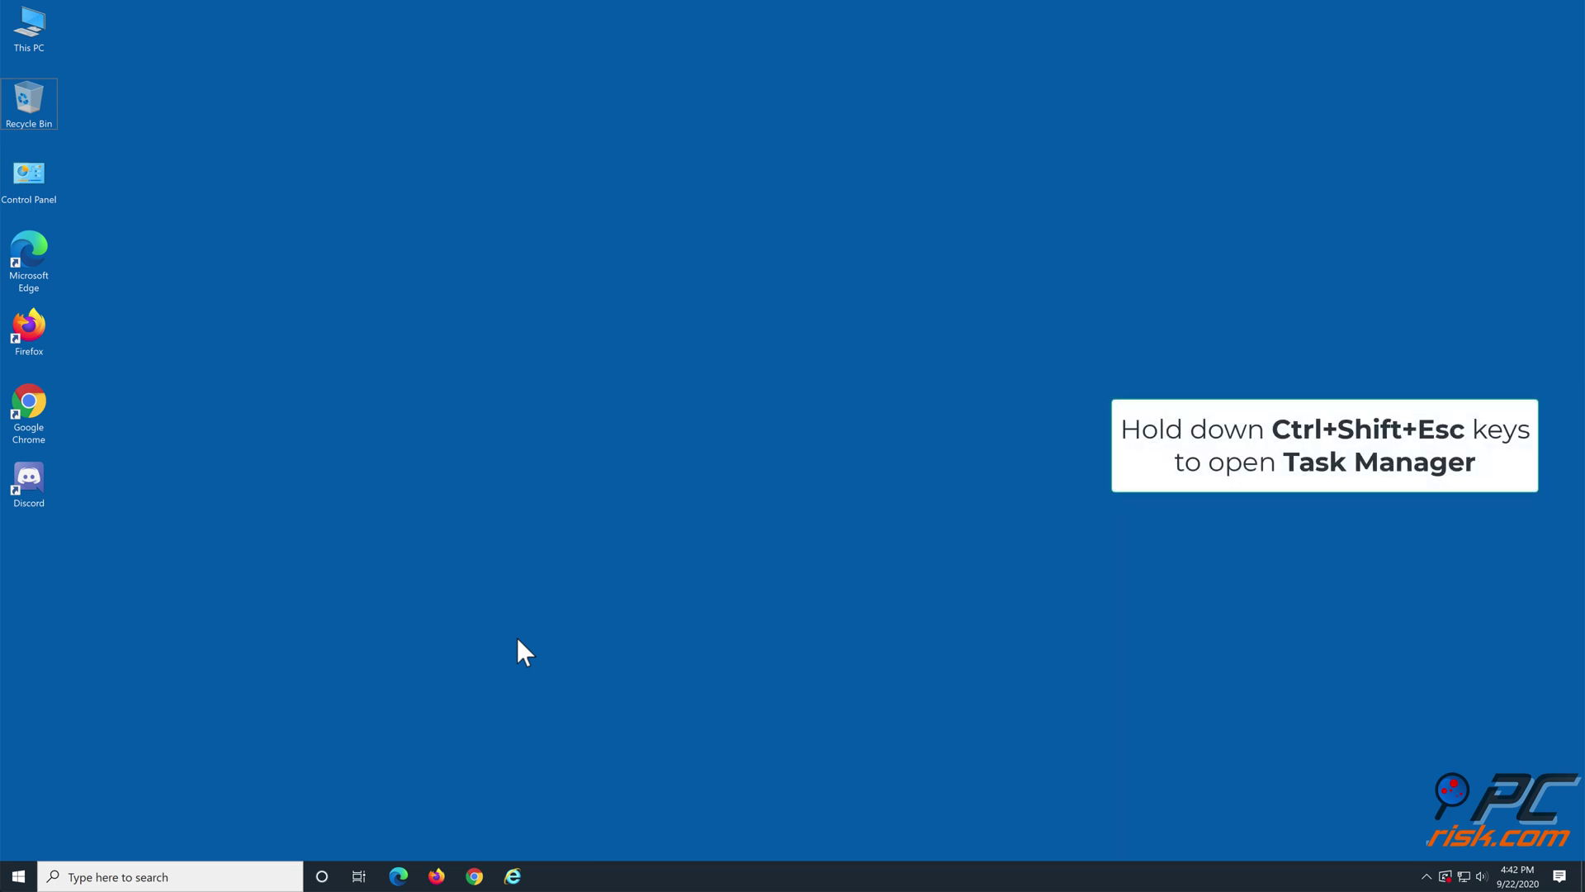
Step: End the three Discord (32 bit) processes in Task Manager, then close it
key("ctrl+shift+Escape")
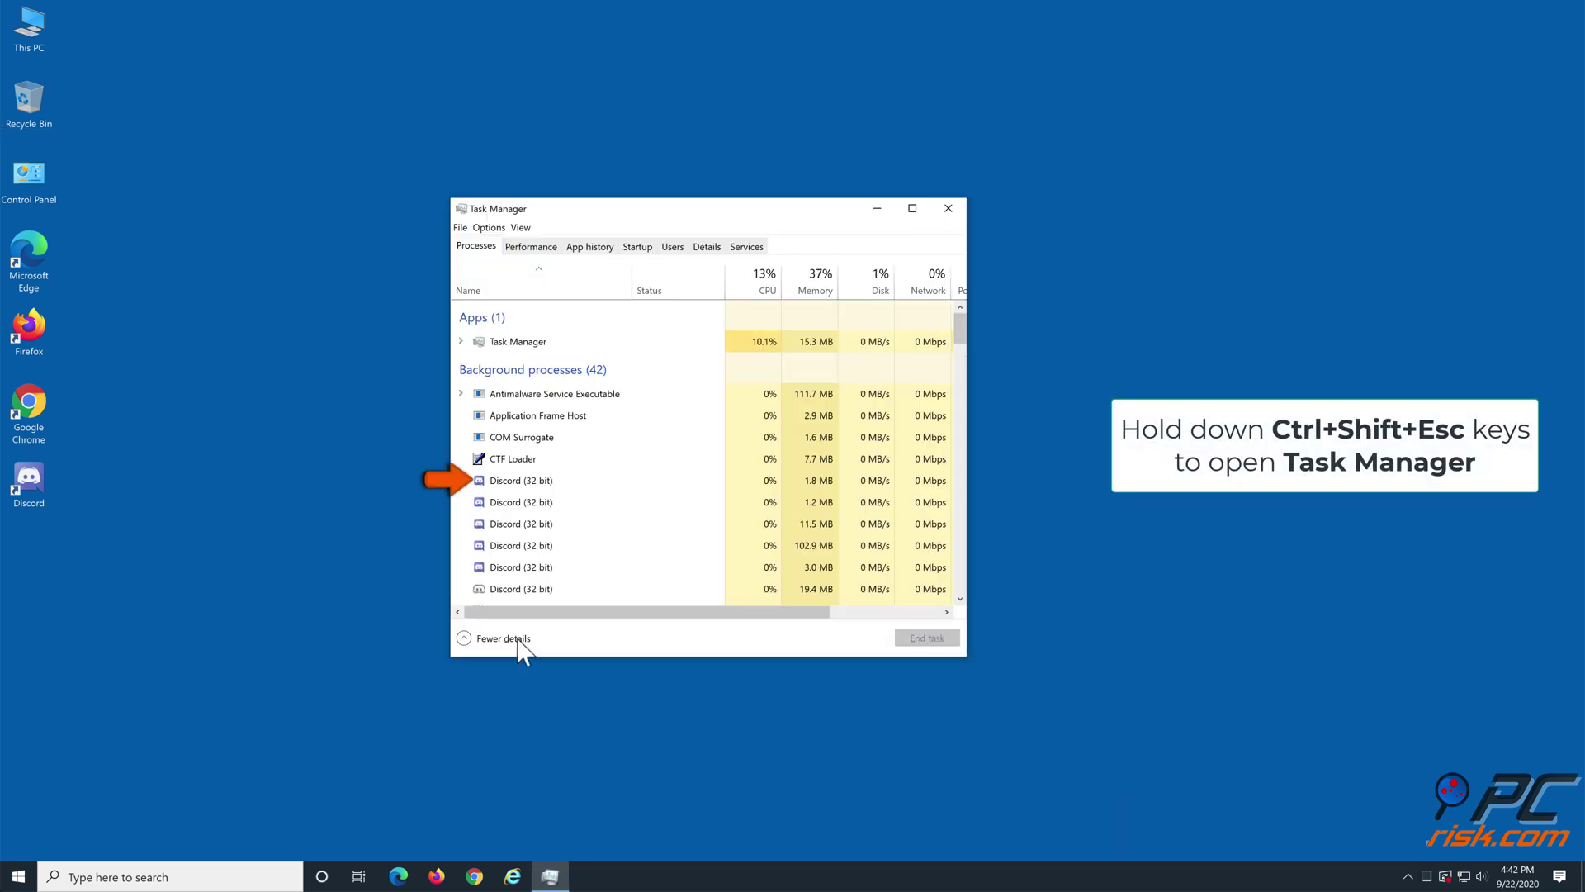
right_click(526, 480)
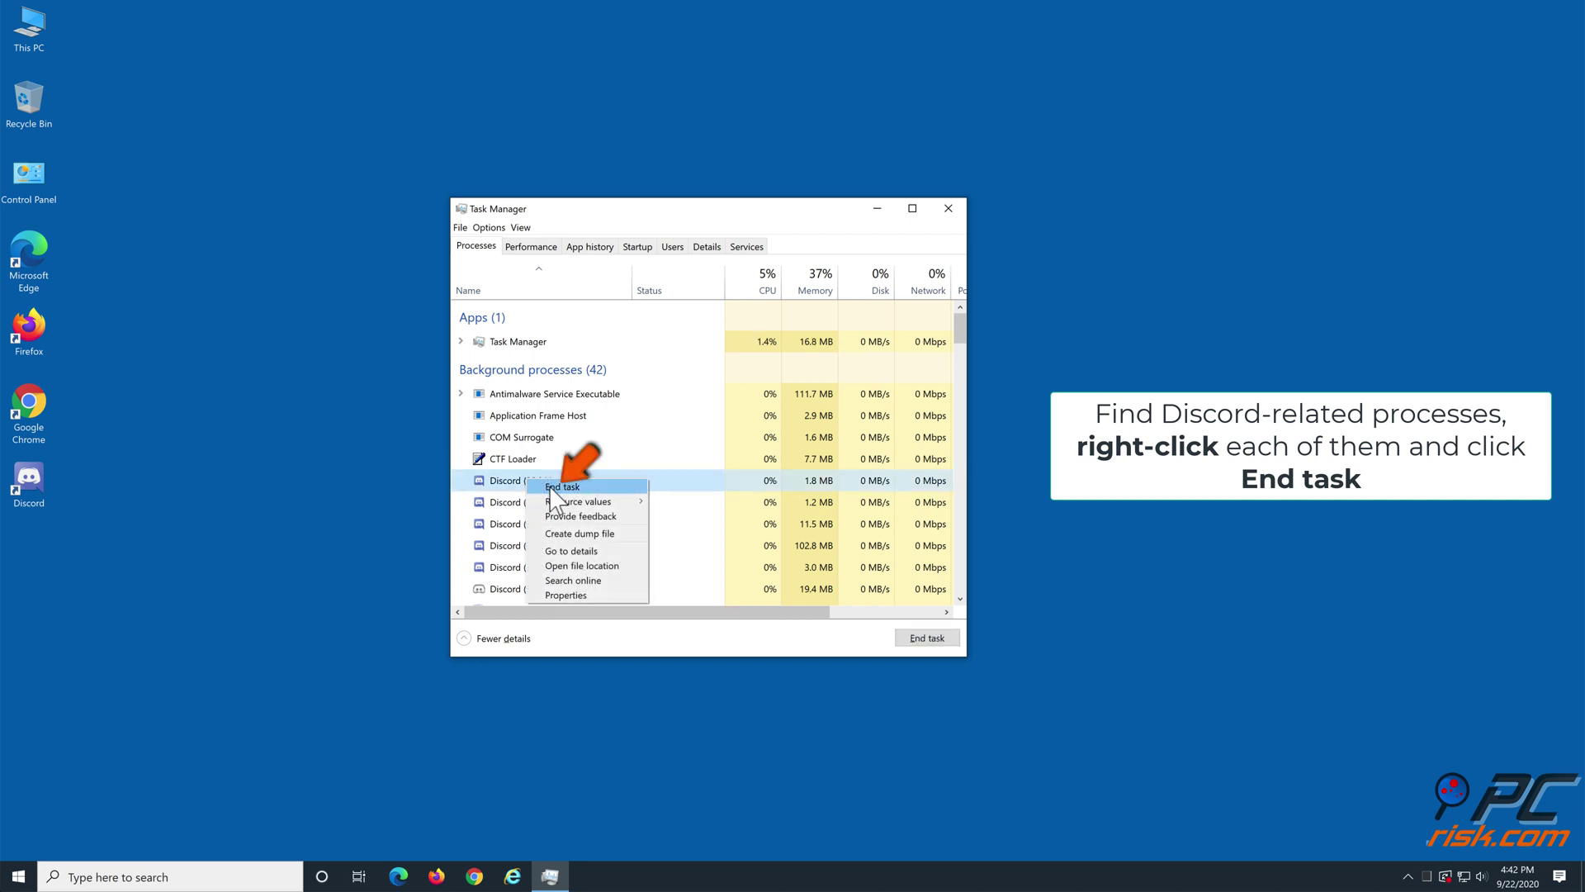
left_click(562, 487)
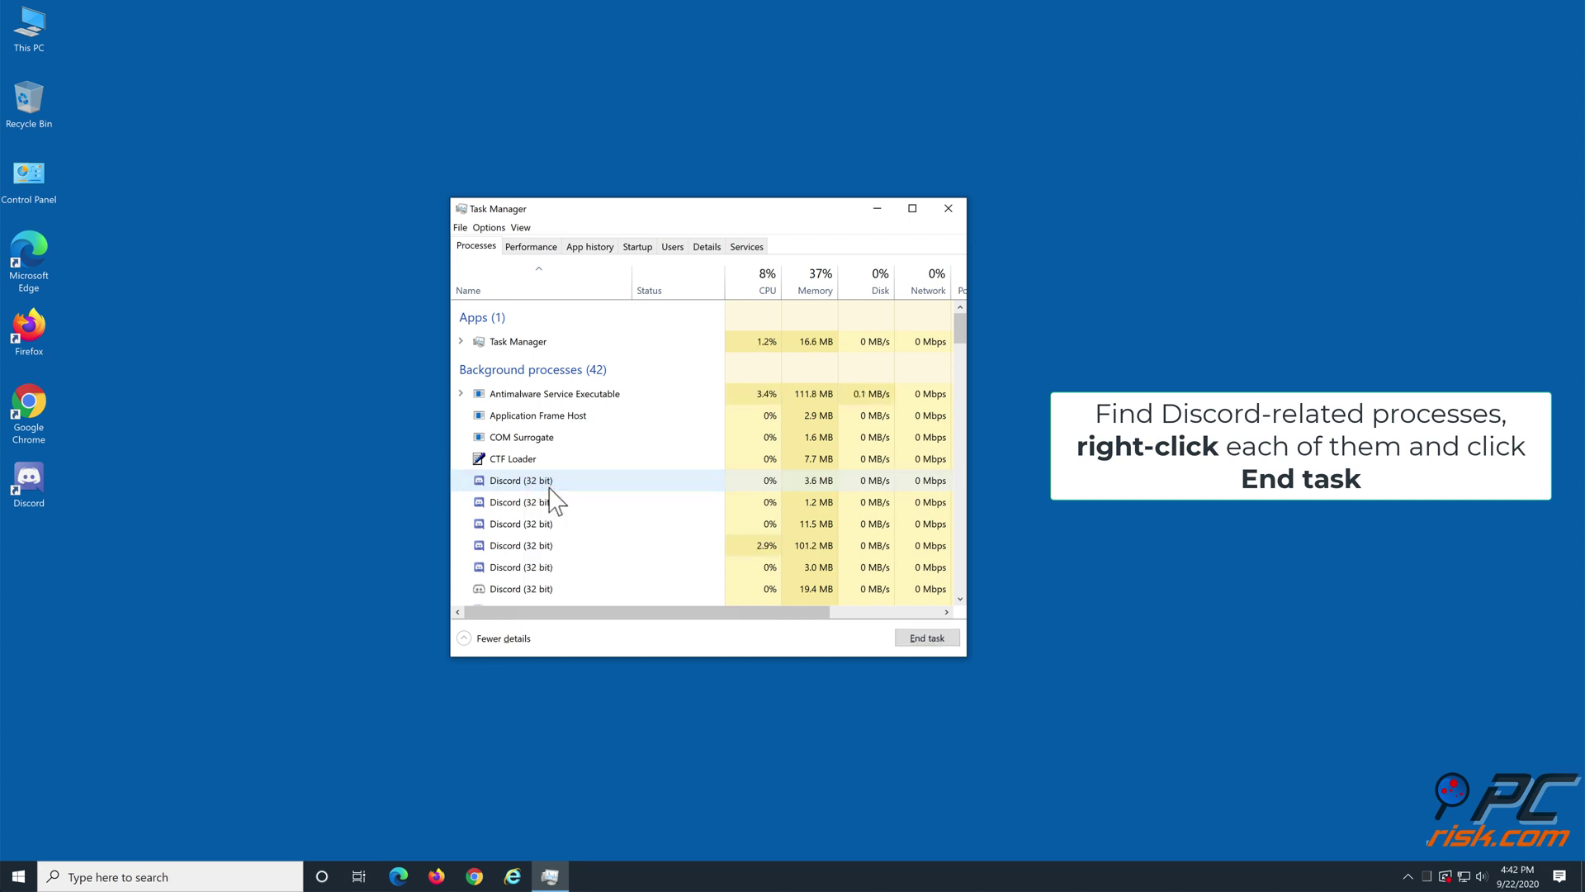
right_click(535, 504)
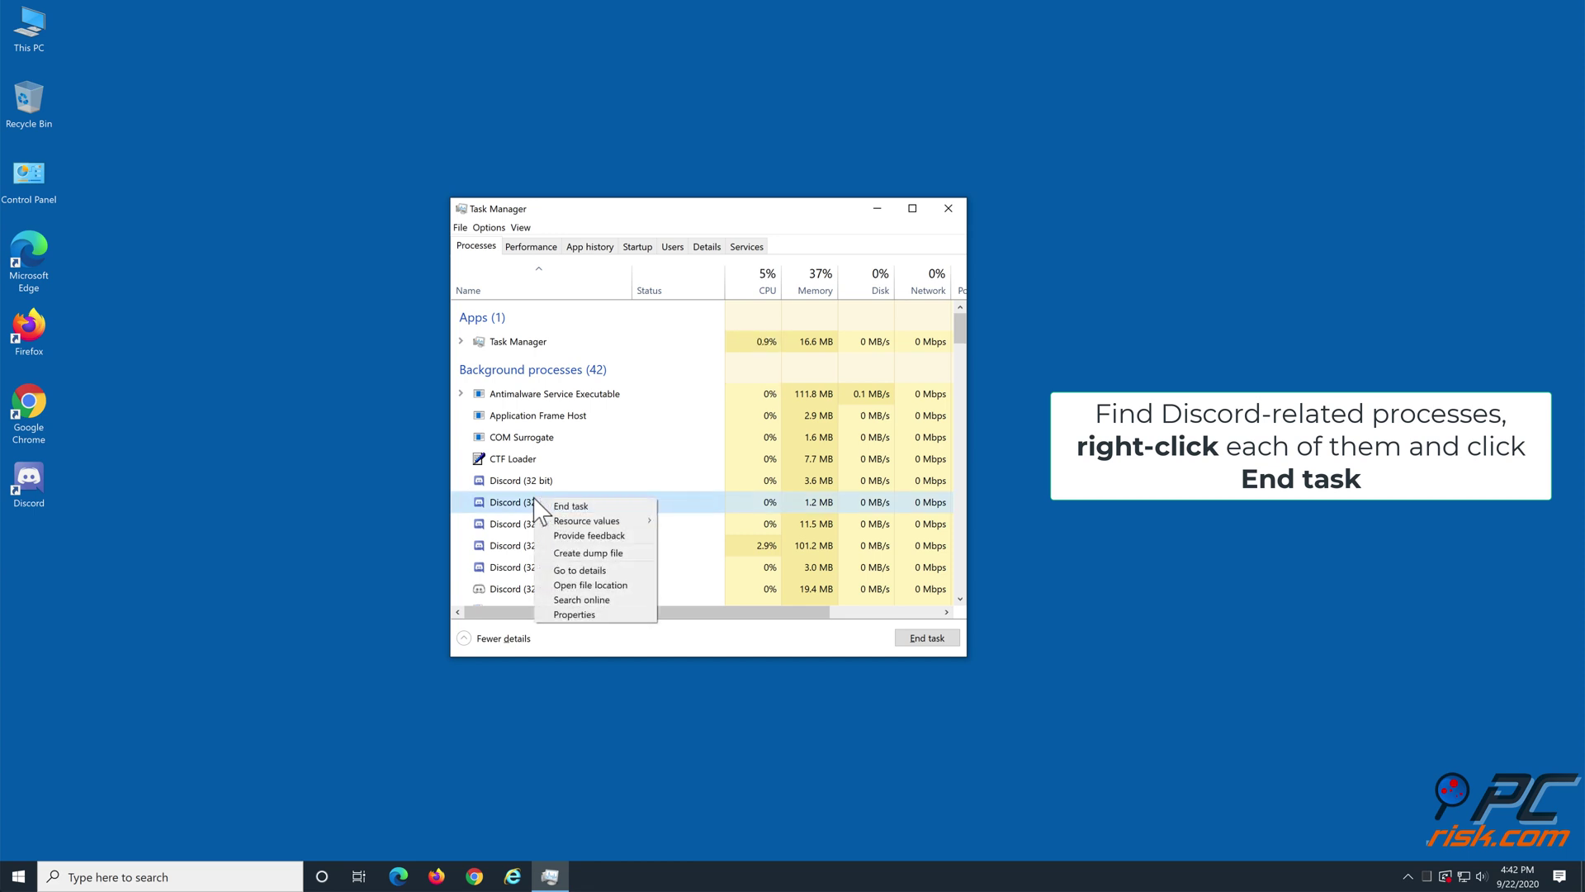
left_click(548, 512)
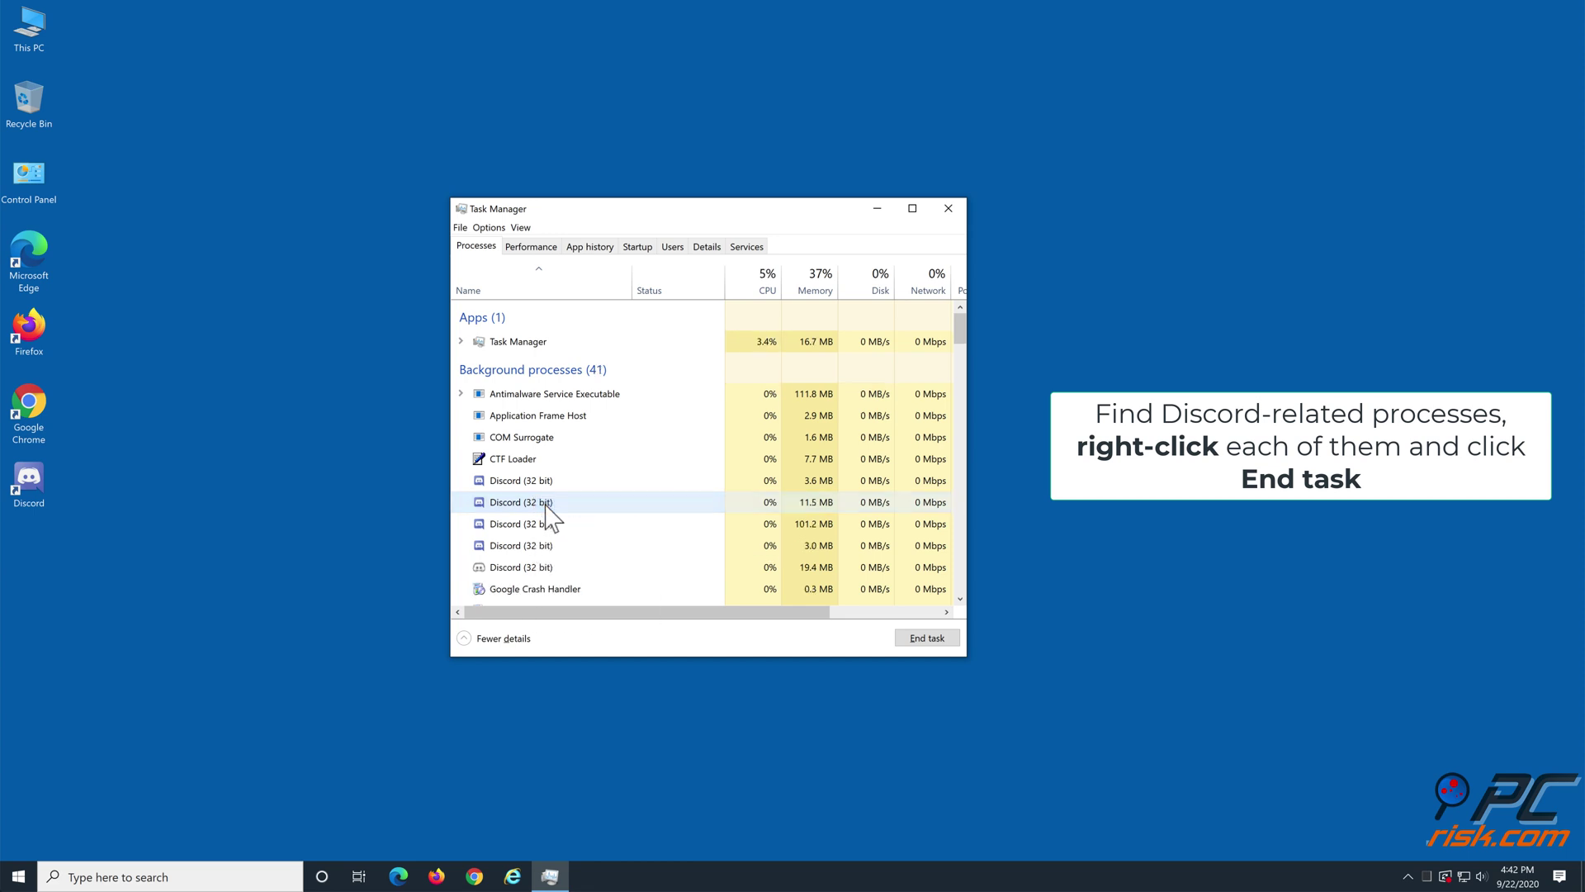
right_click(545, 504)
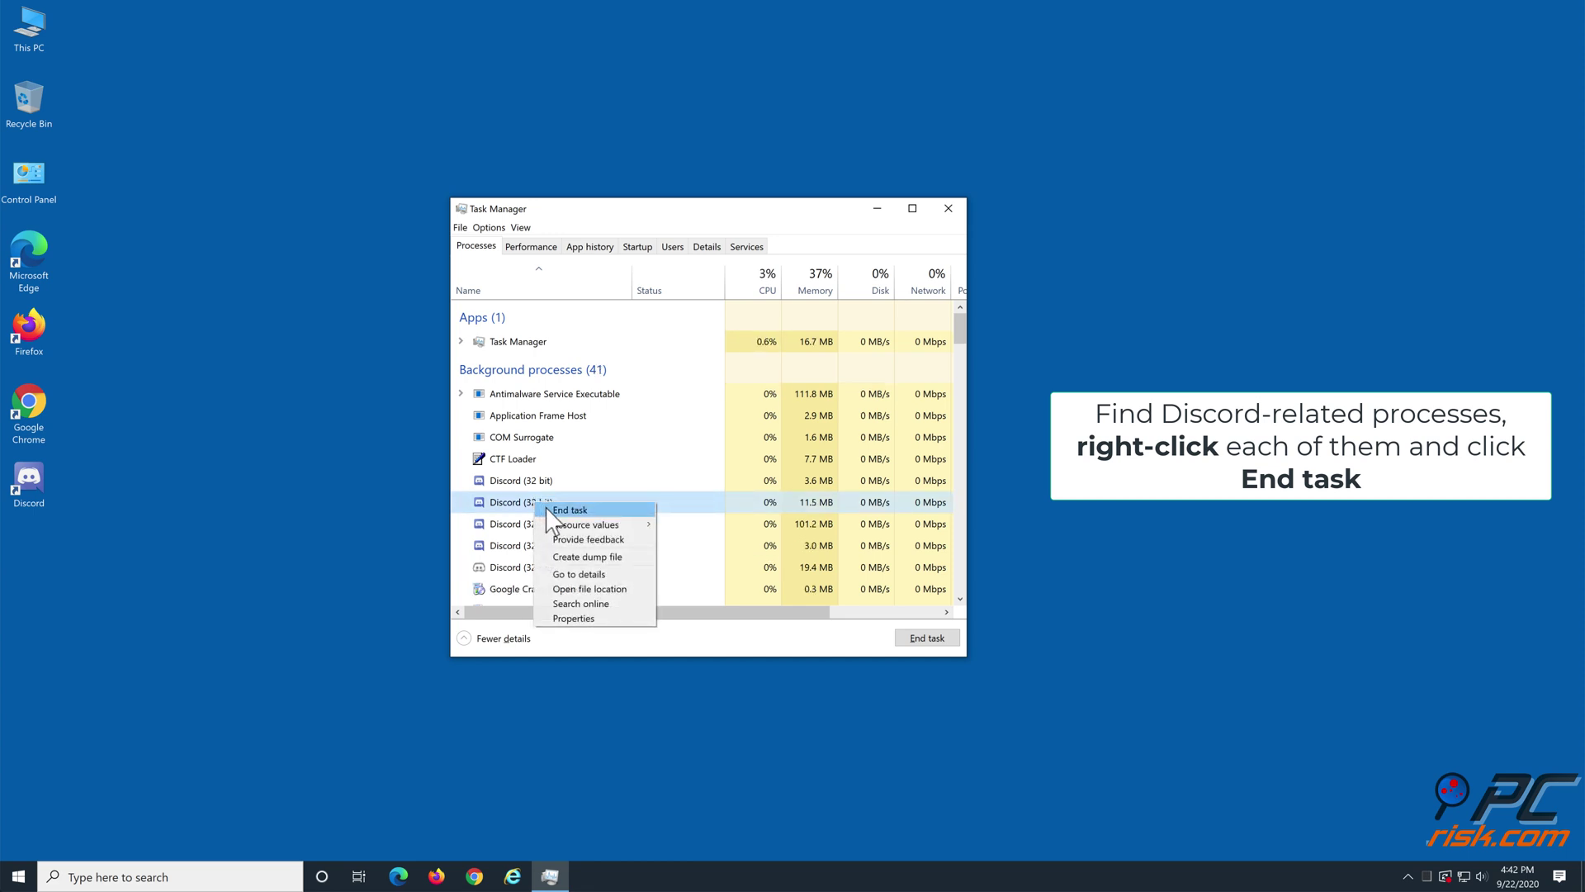
left_click(549, 513)
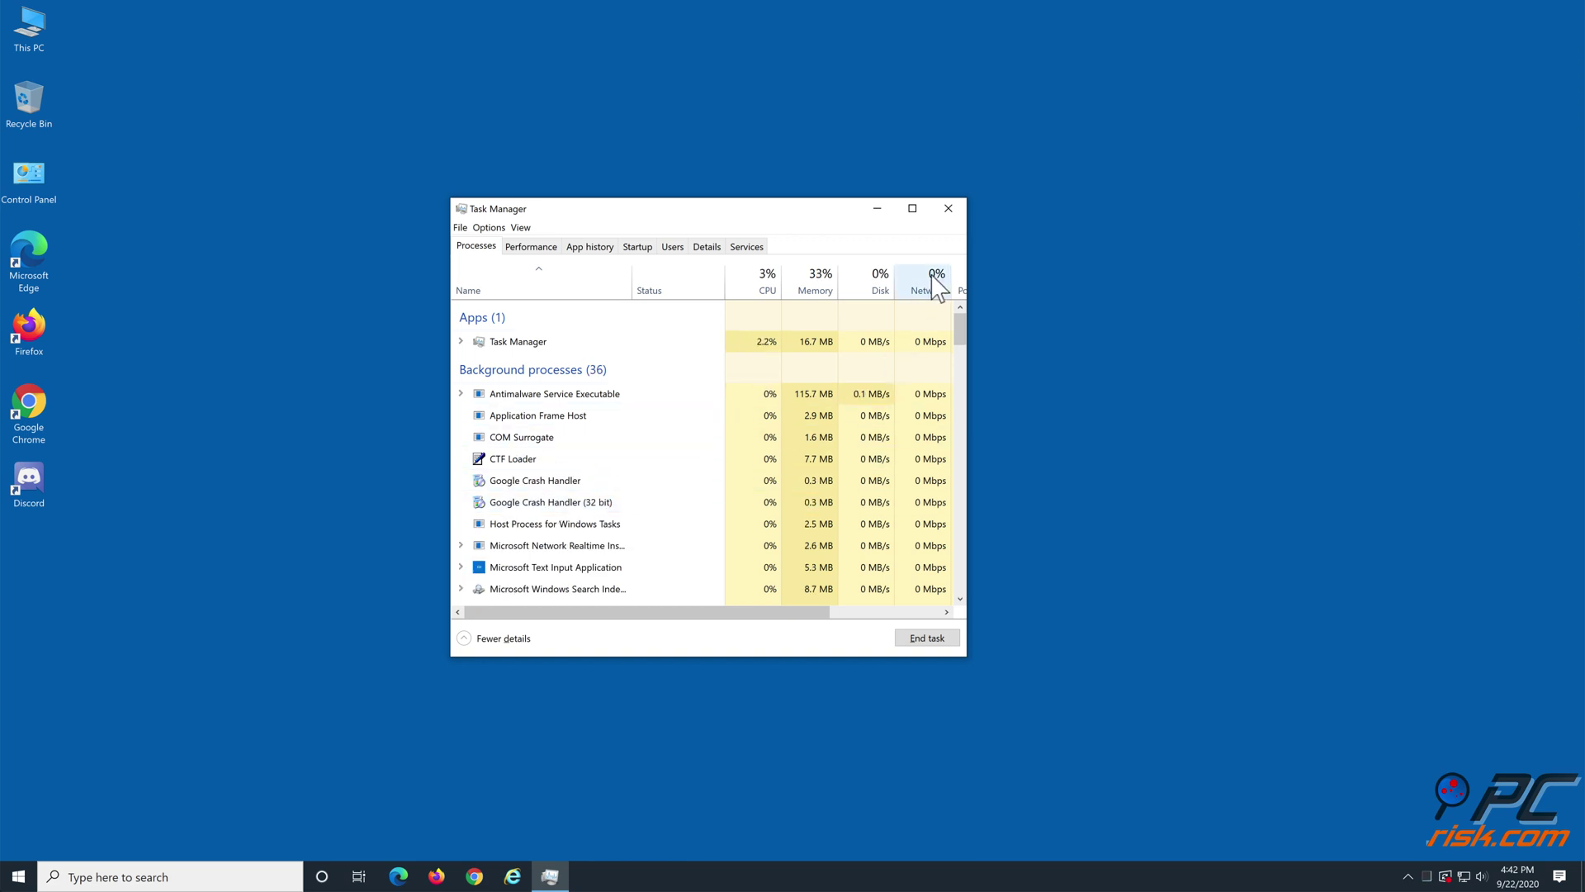
left_click(948, 209)
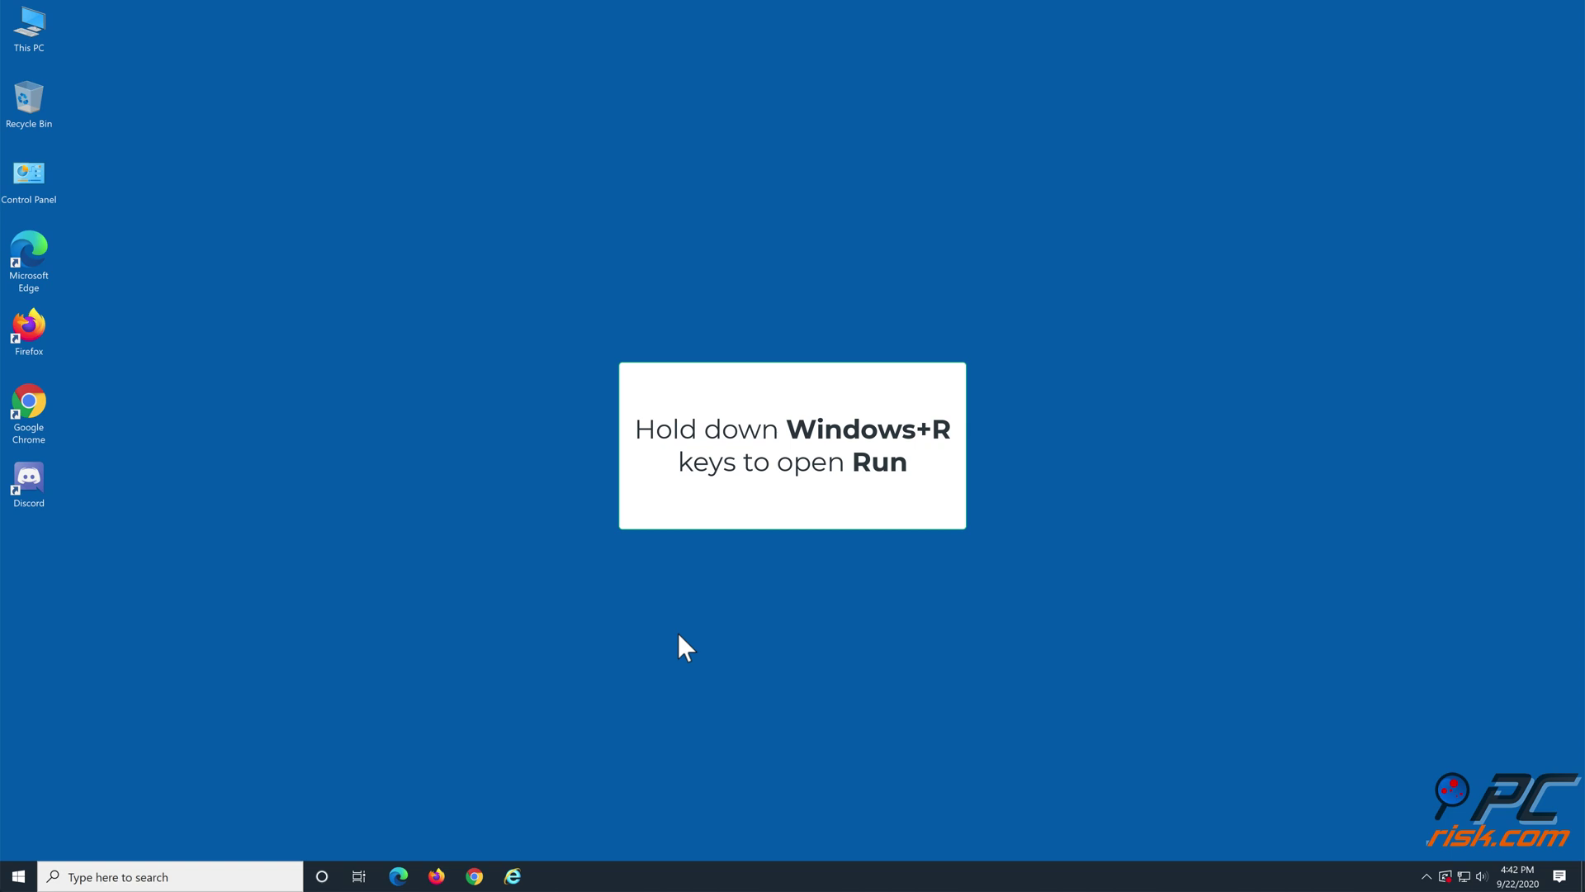
Step: Run %appdata% from the Run dialog to open the Roaming folder in File Explorer
key("super+r")
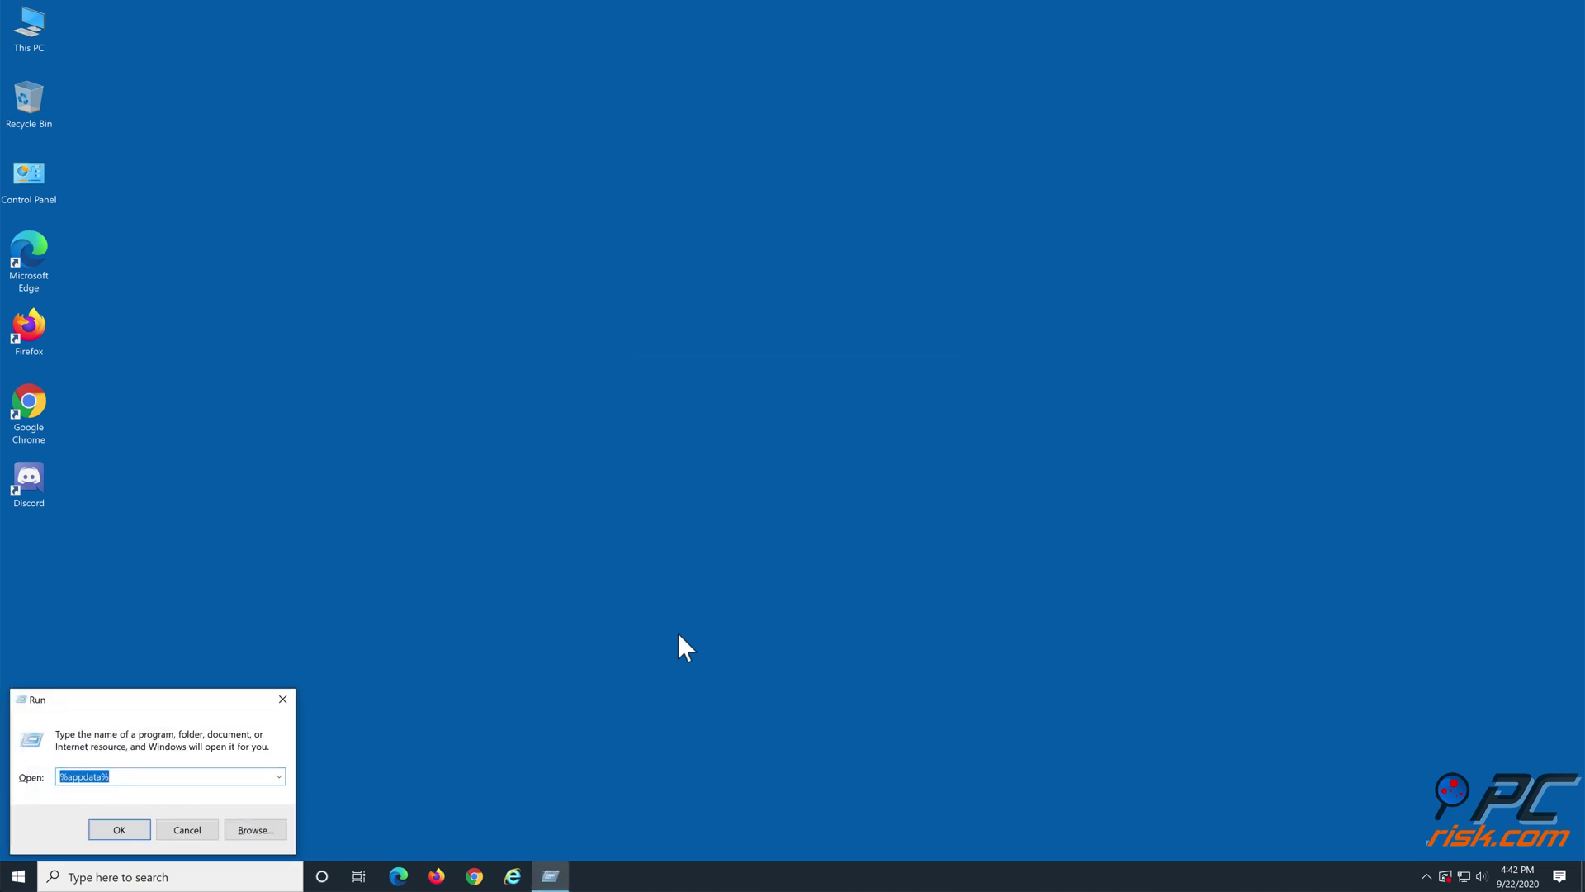
left_click(167, 774)
left_click_drag(115, 783, 21, 791)
key("BackSpace")
type("%")
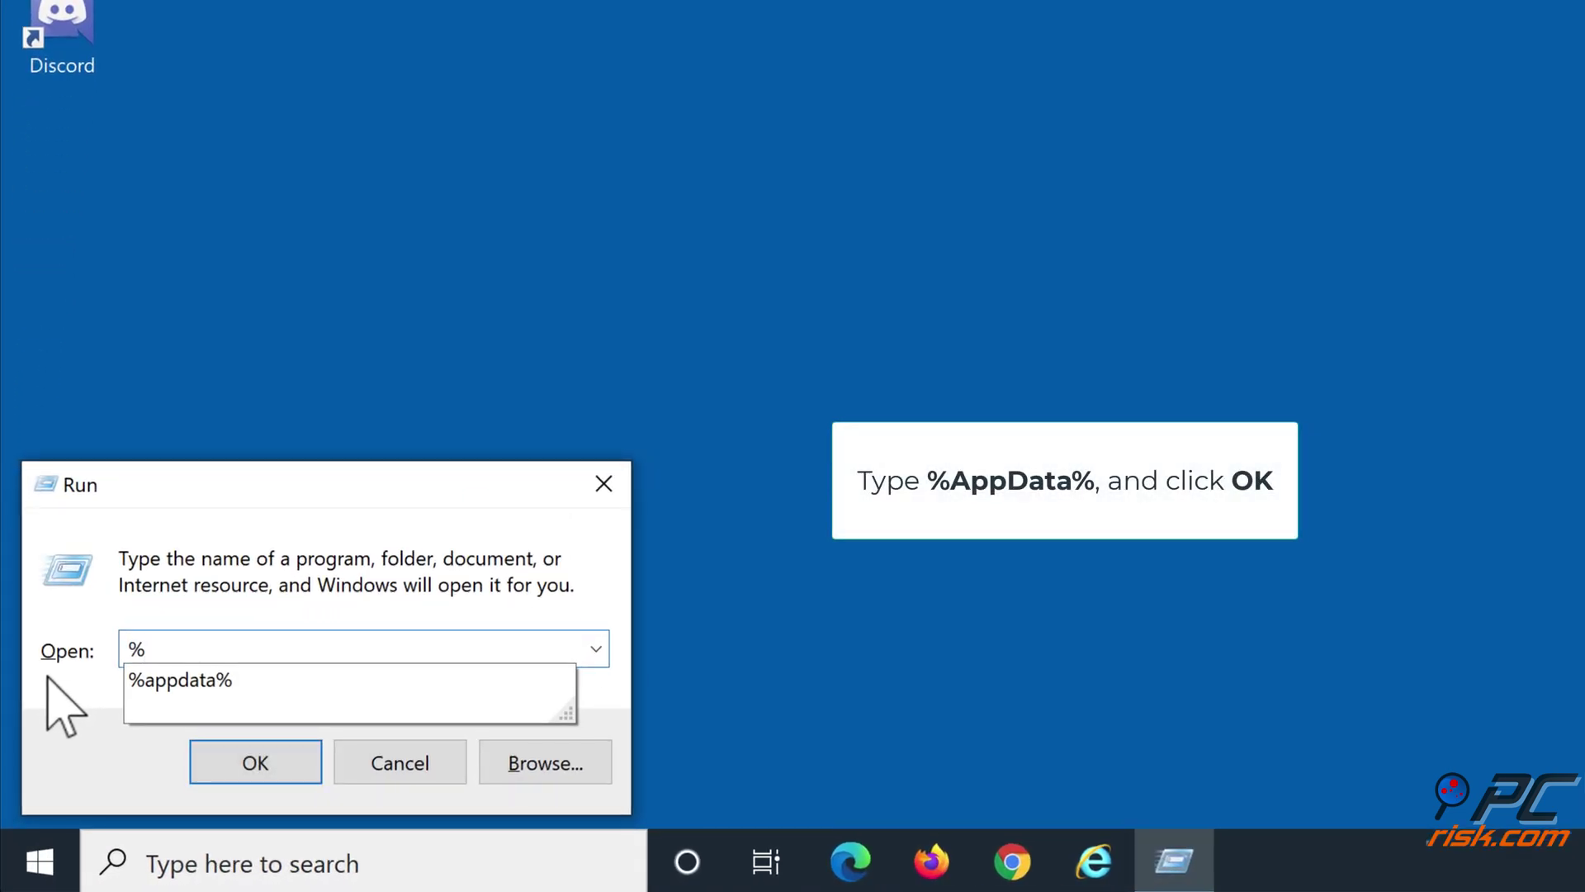
type("appdata")
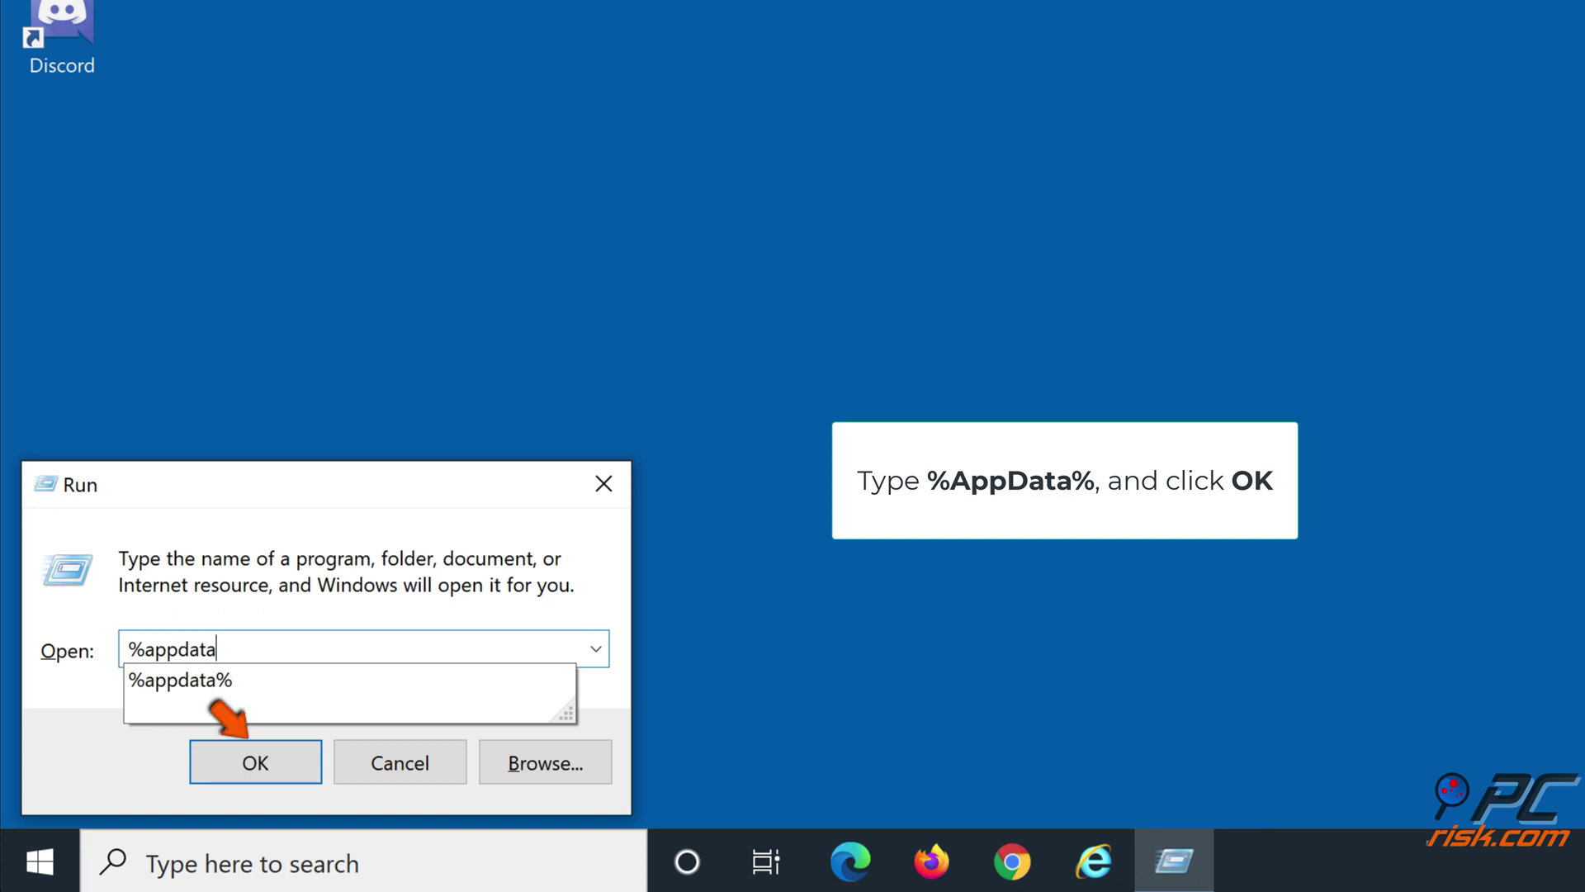
type("%")
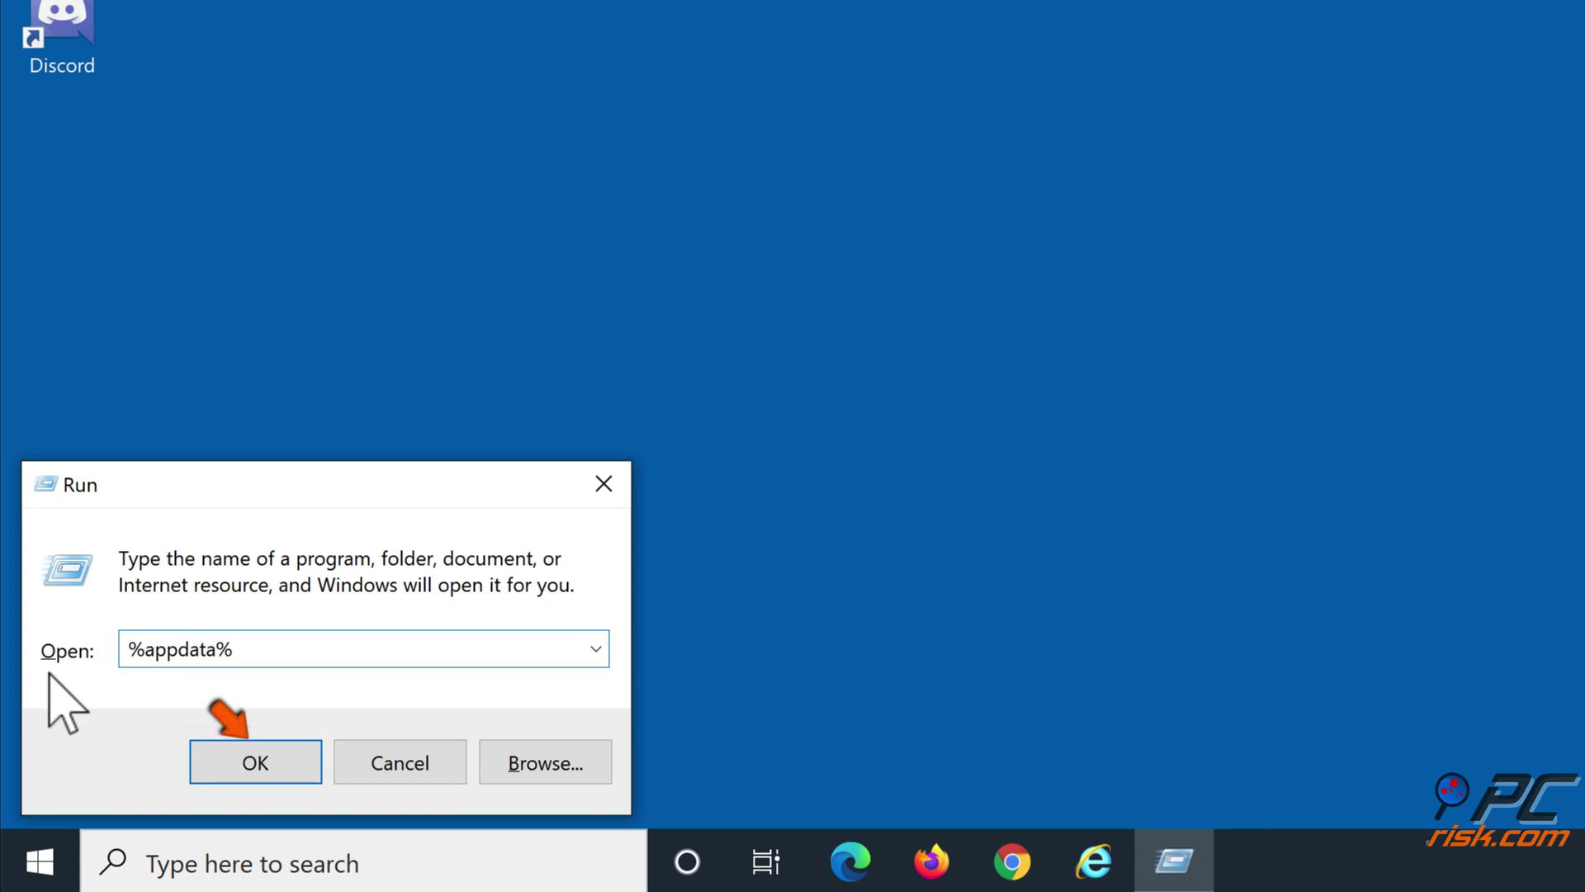
left_click(252, 763)
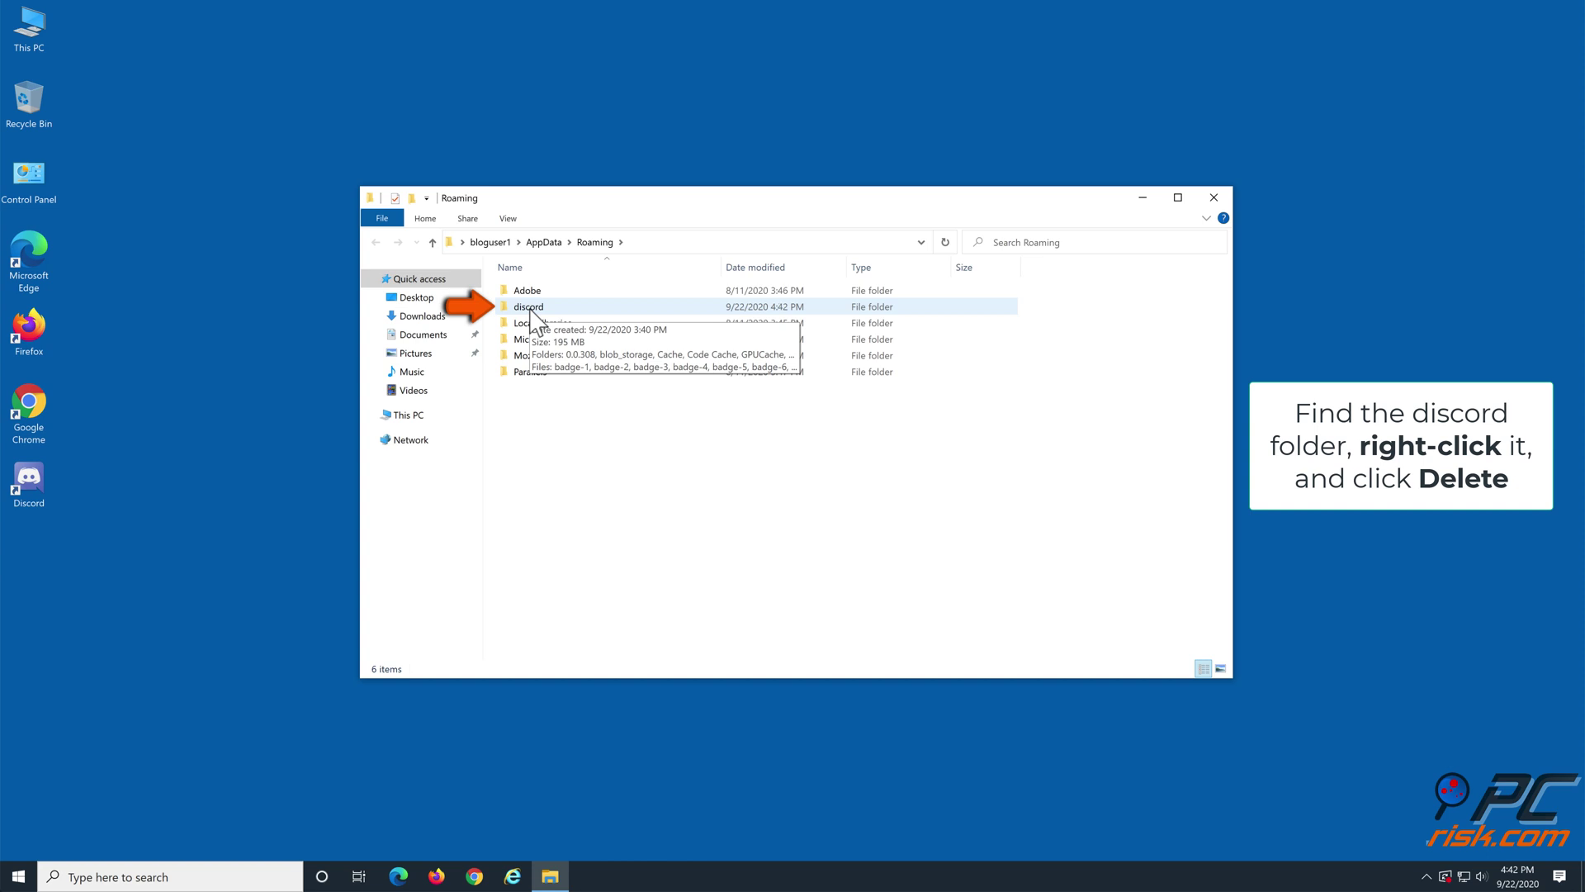
Step: Delete the discord folder from AppData Roaming and close File Explorer
right_click(532, 316)
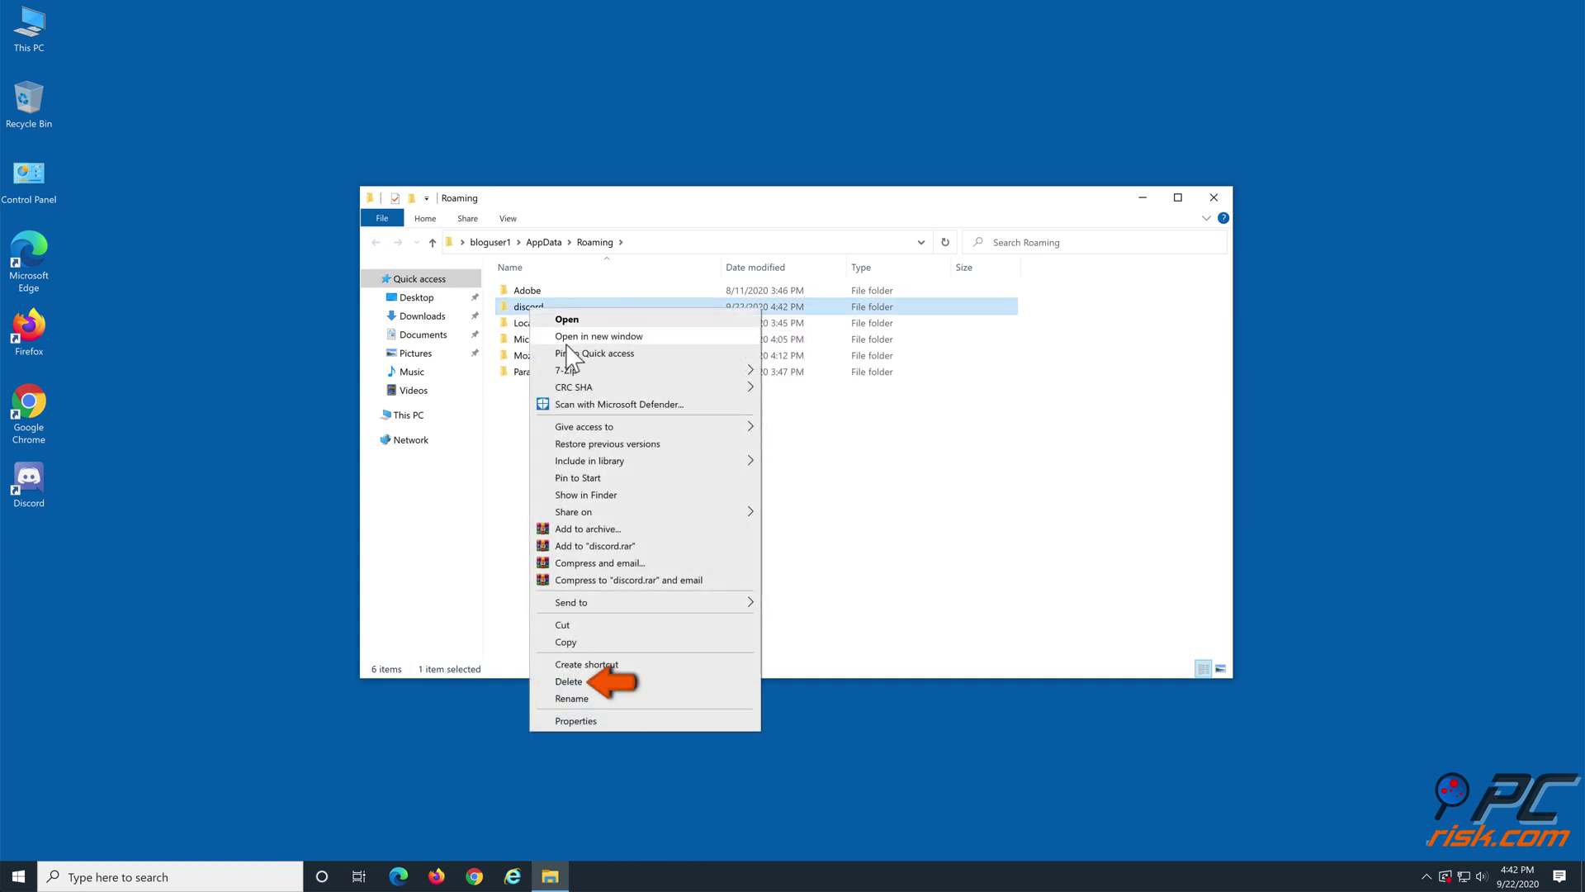
left_click(588, 682)
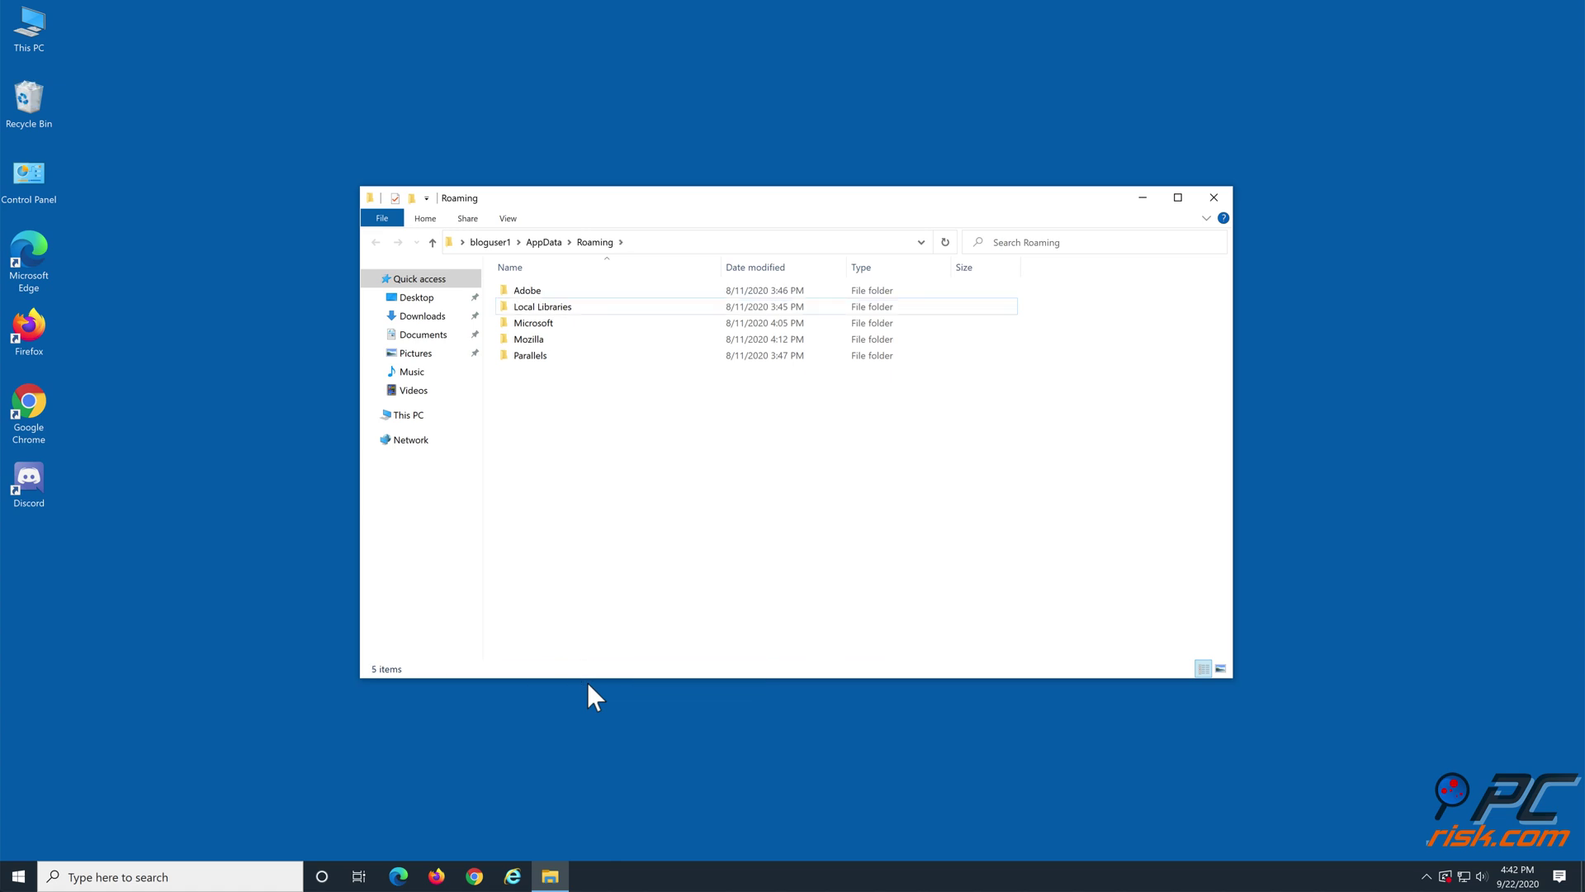
left_click(1214, 198)
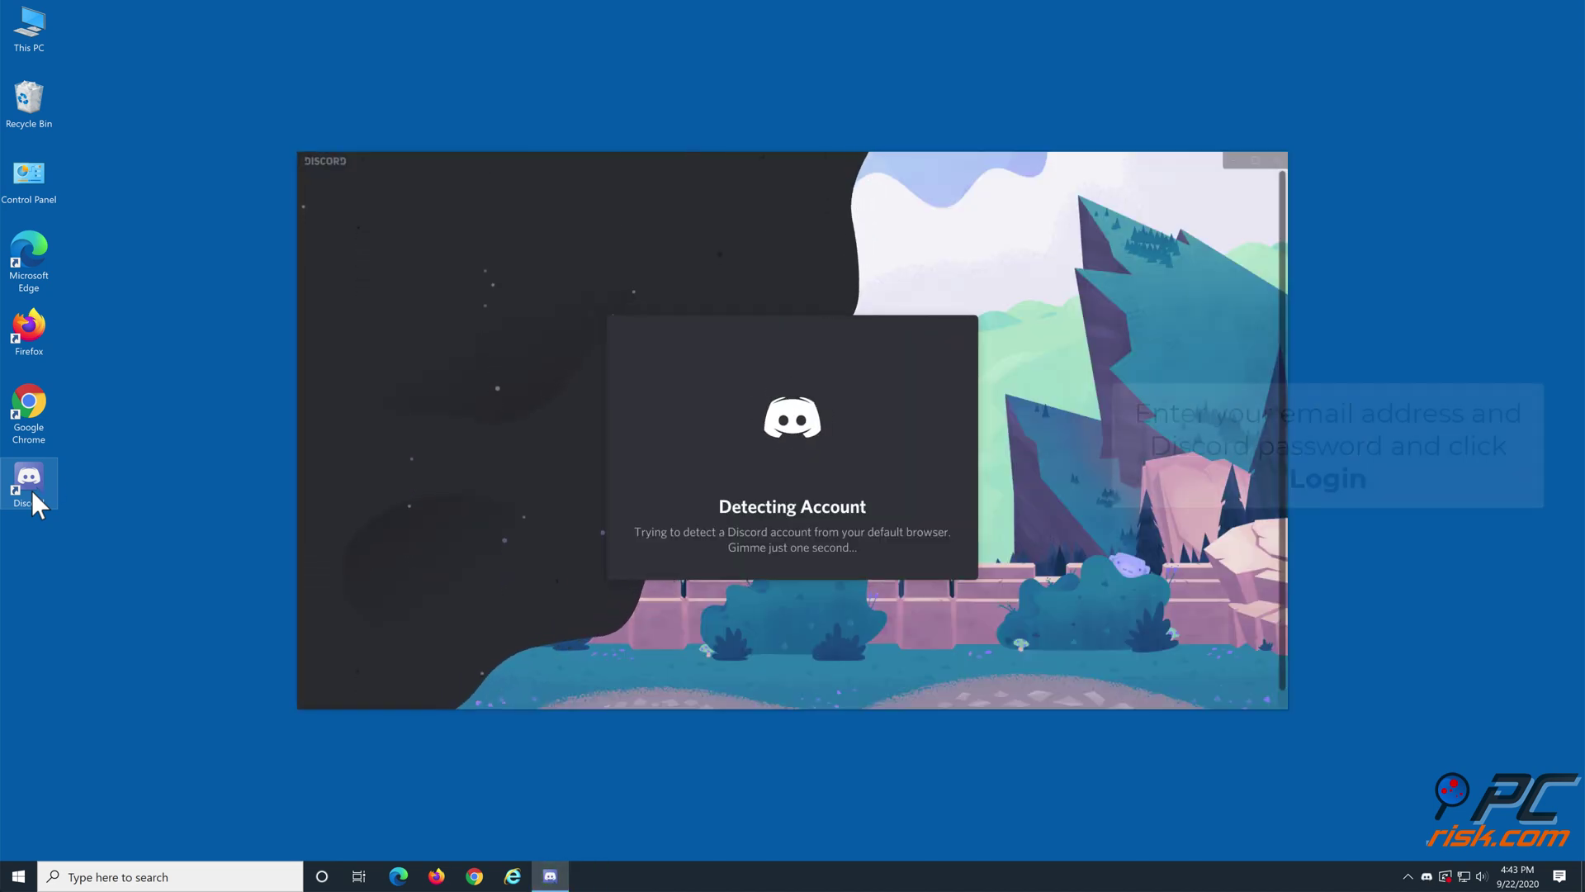
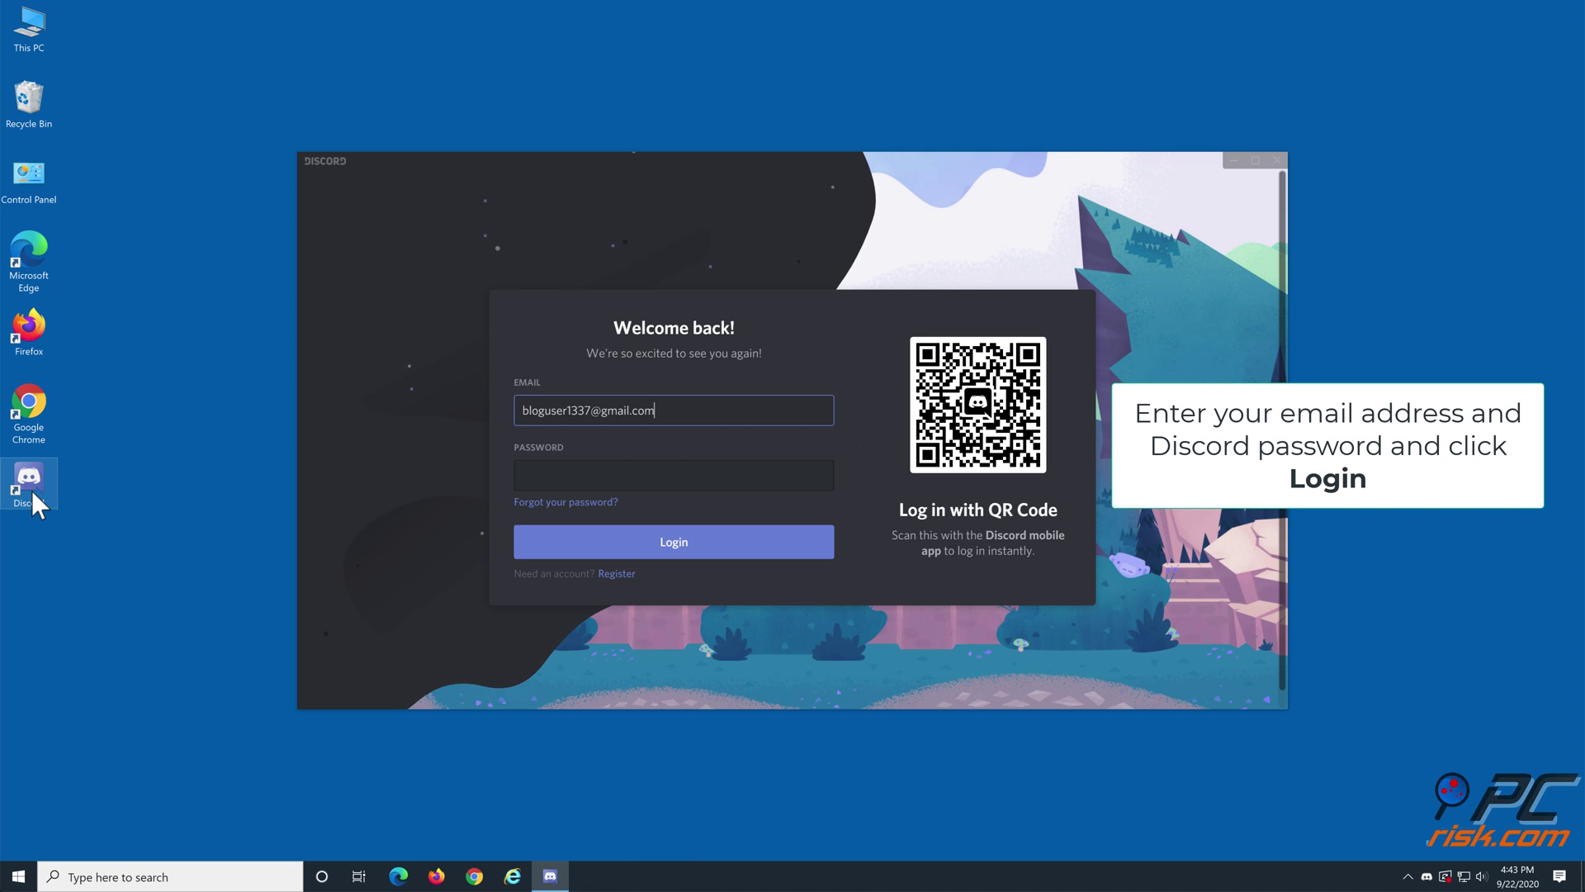
Step: Log in to Discord with the account e-mail and password, then close the app
left_click(567, 475)
type("•••••••••••••")
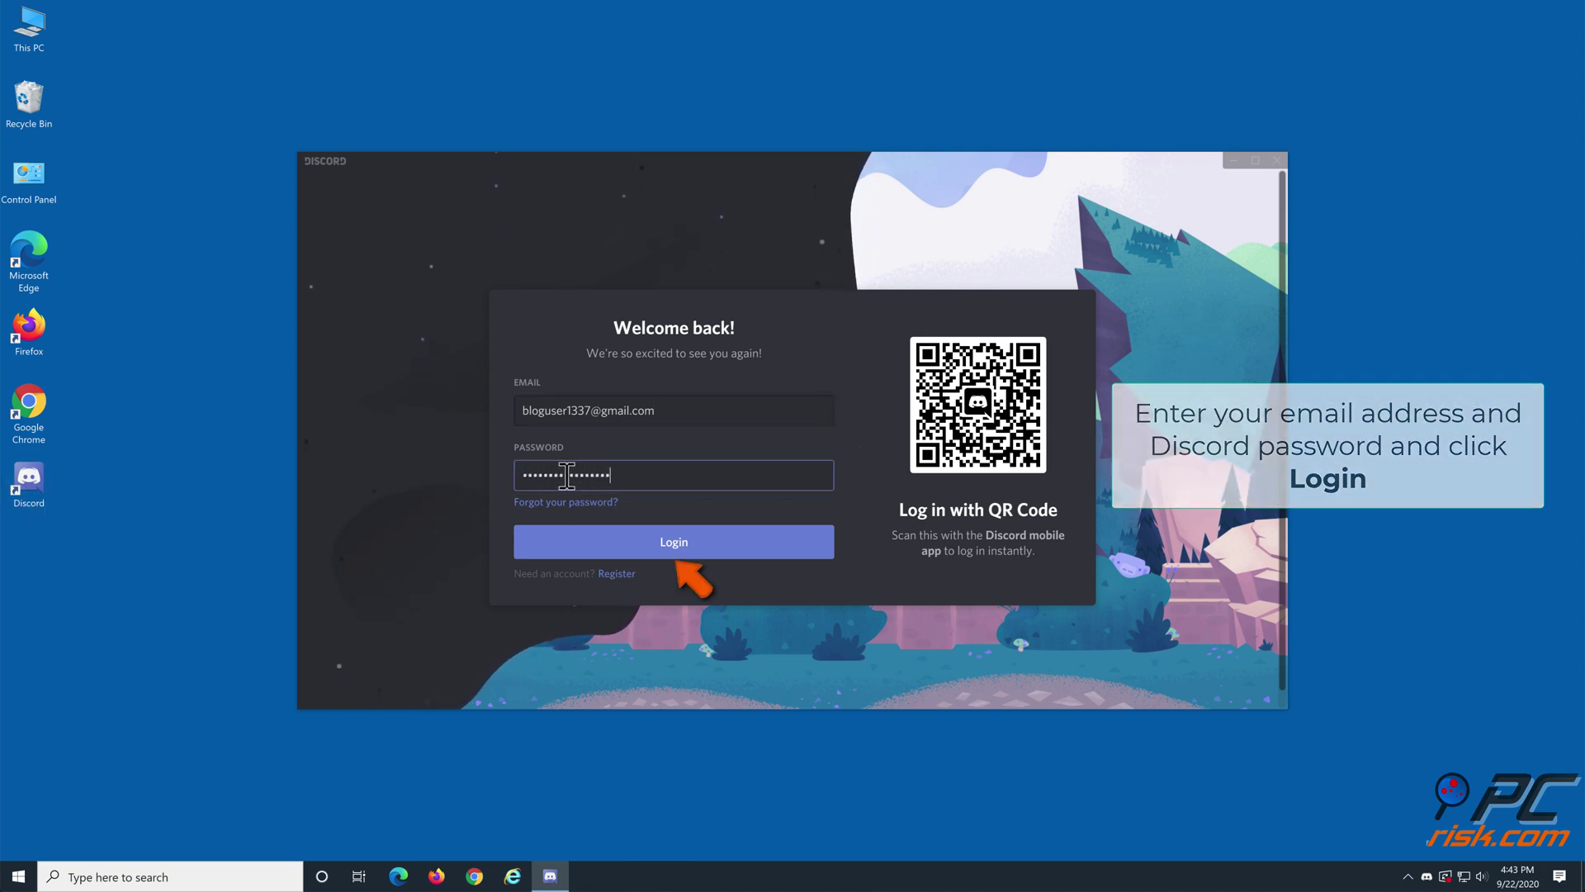
left_click(667, 540)
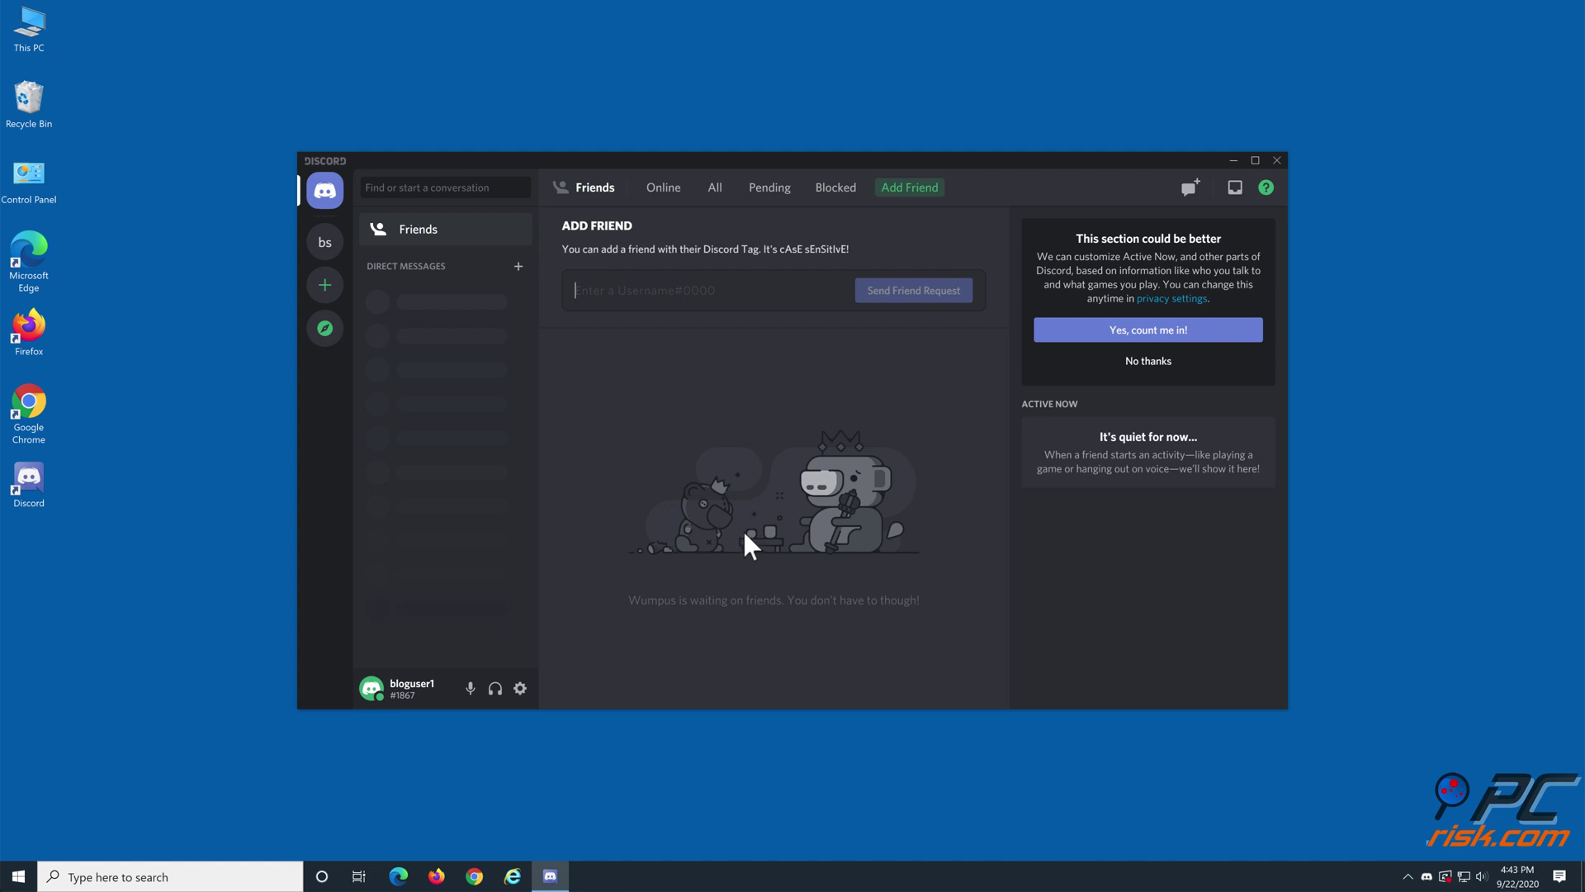
left_click(1277, 162)
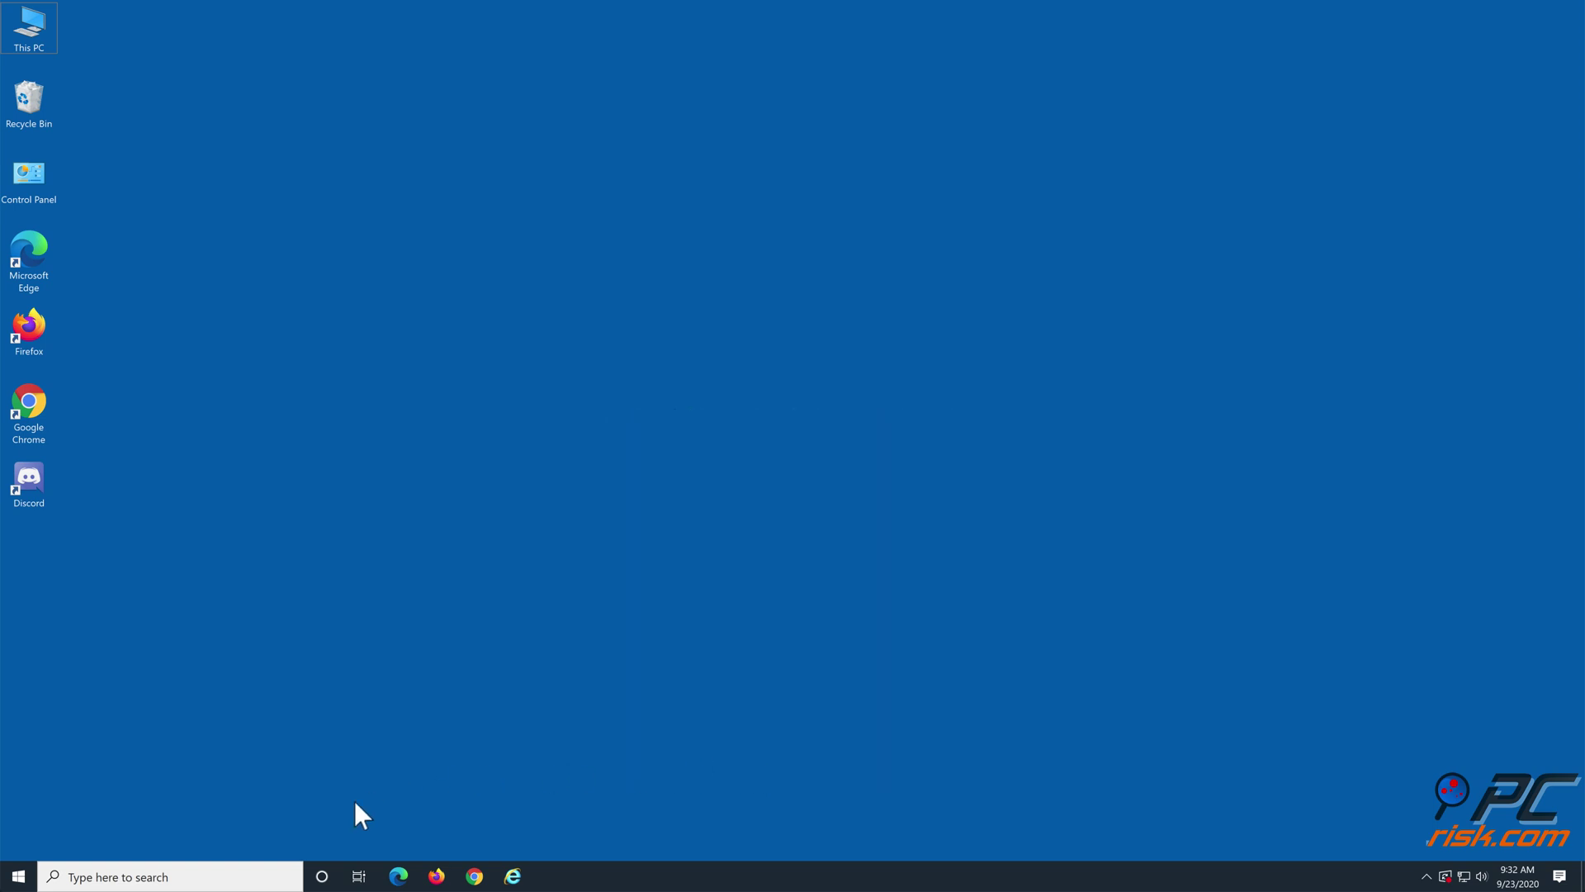
Step: Search Windows for 'control panel' and open the Control Panel result
left_click(162, 877)
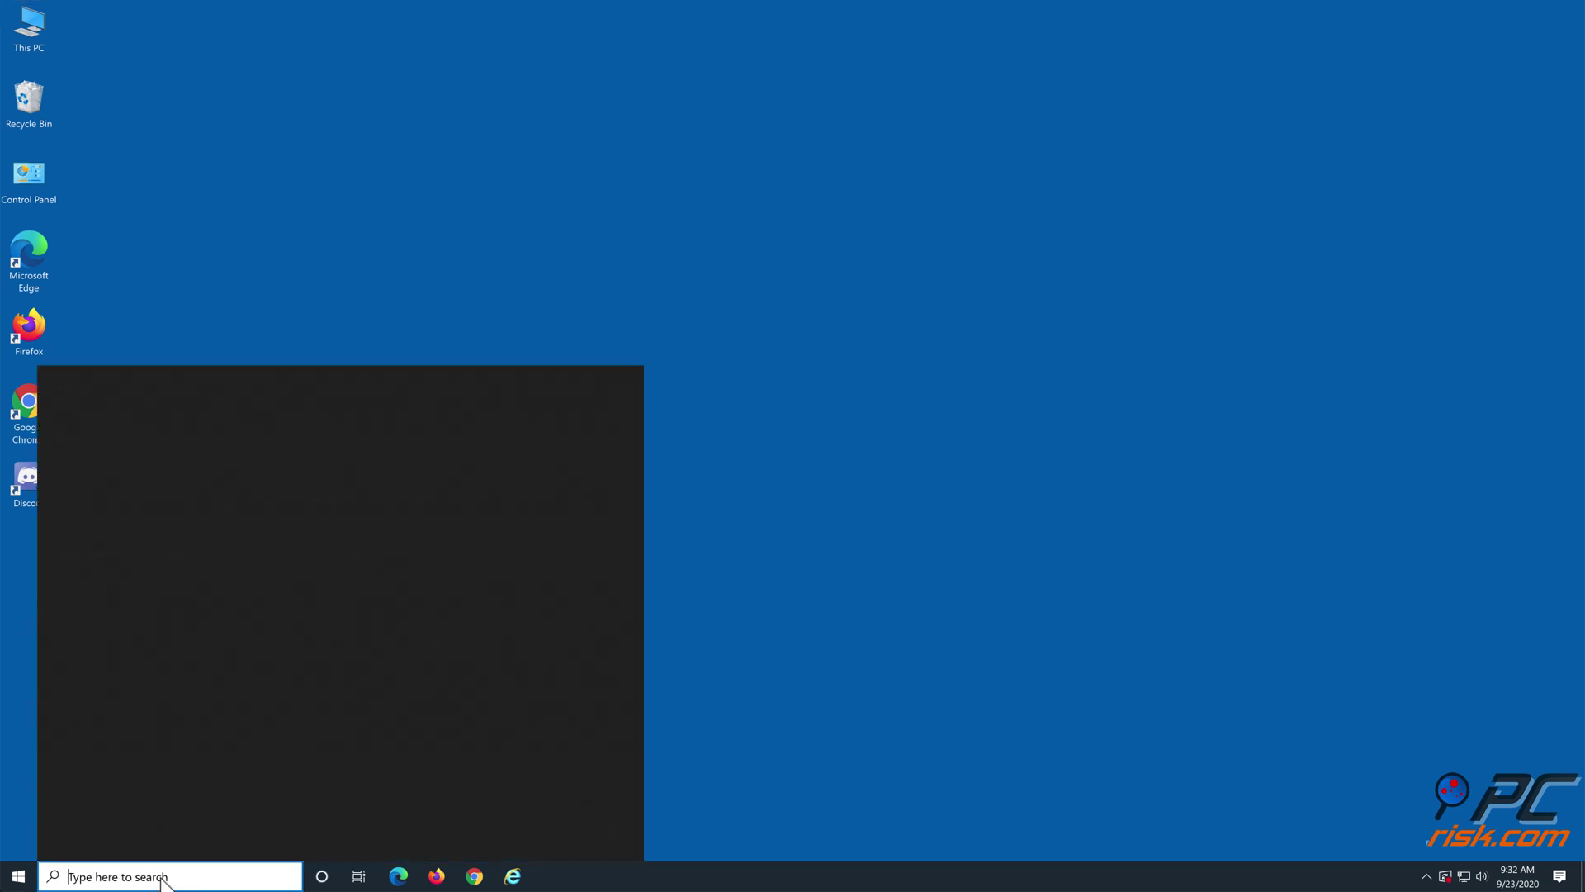
type("c")
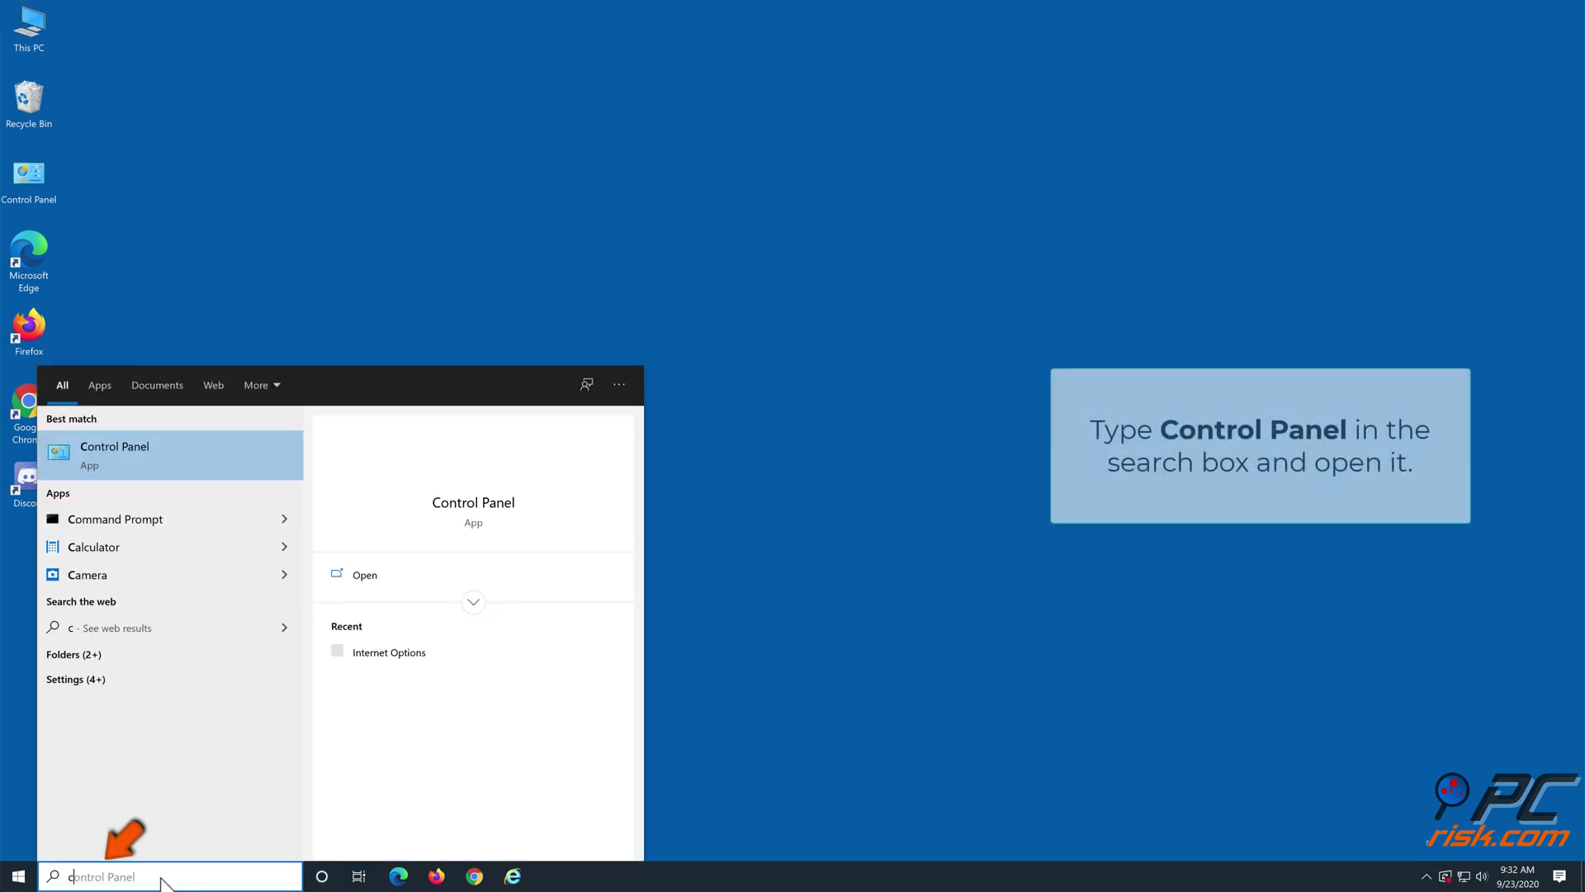
type("ontrol panel")
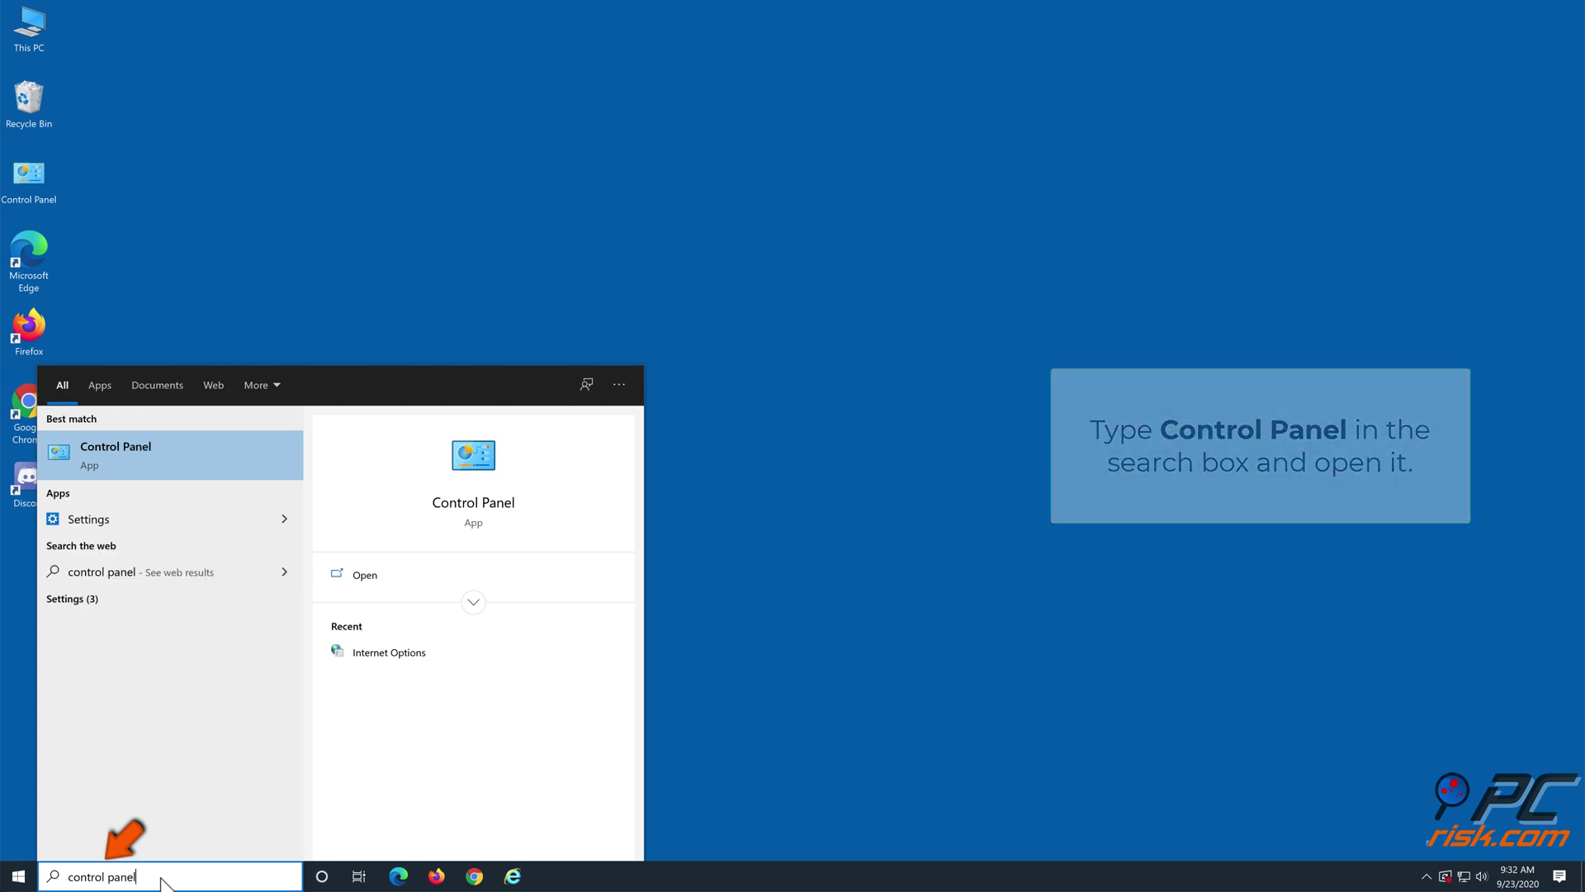
left_click(132, 459)
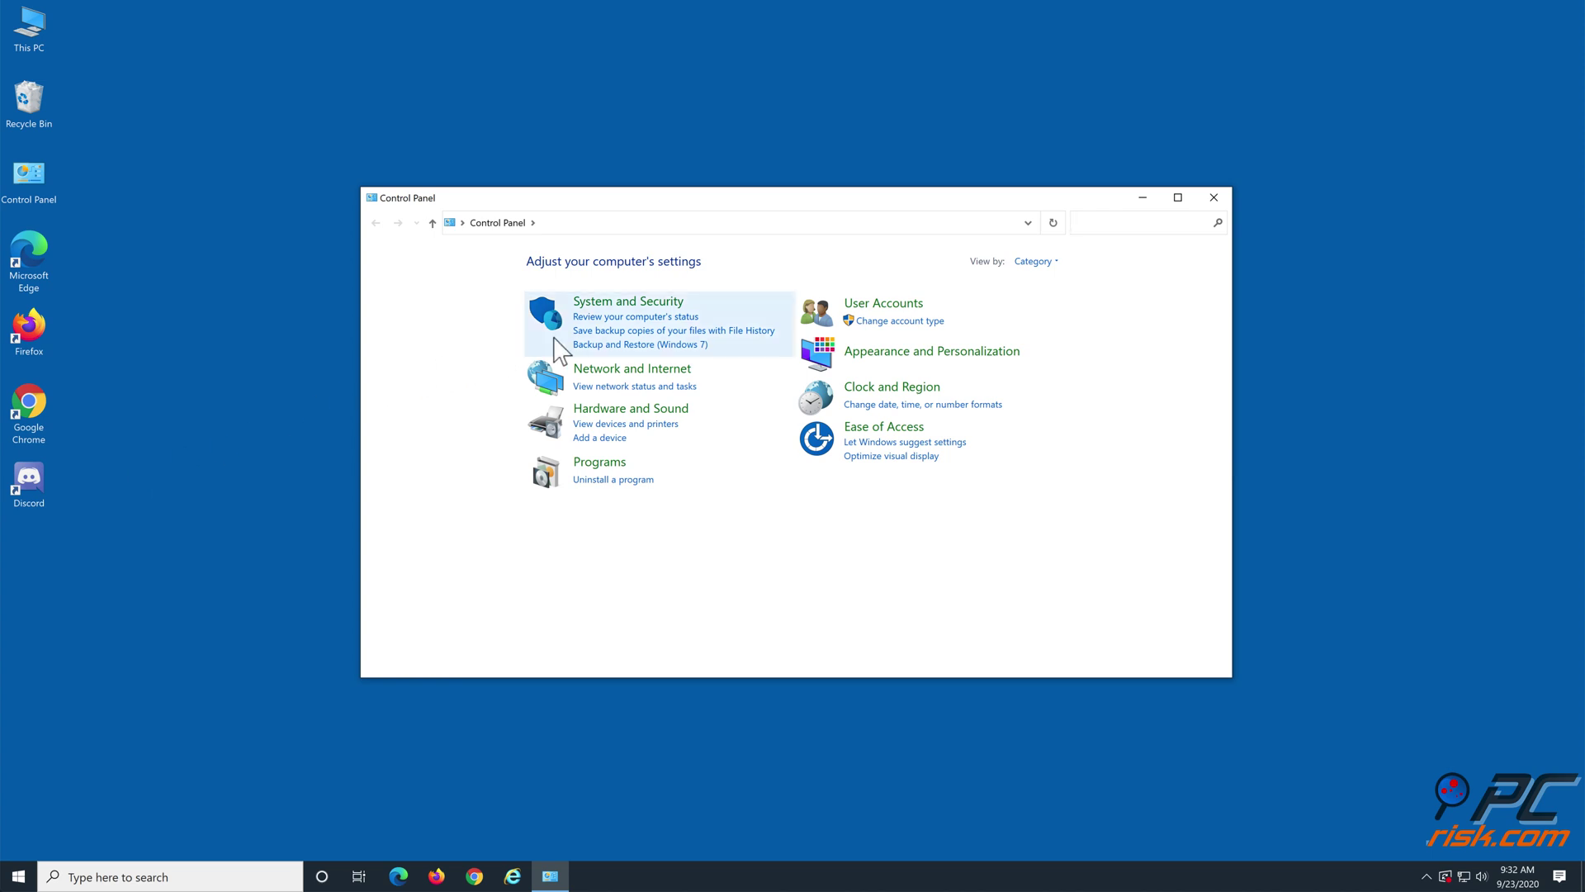
Step: Open Internet Options from Control Panel's Network and Internet category
left_click(605, 380)
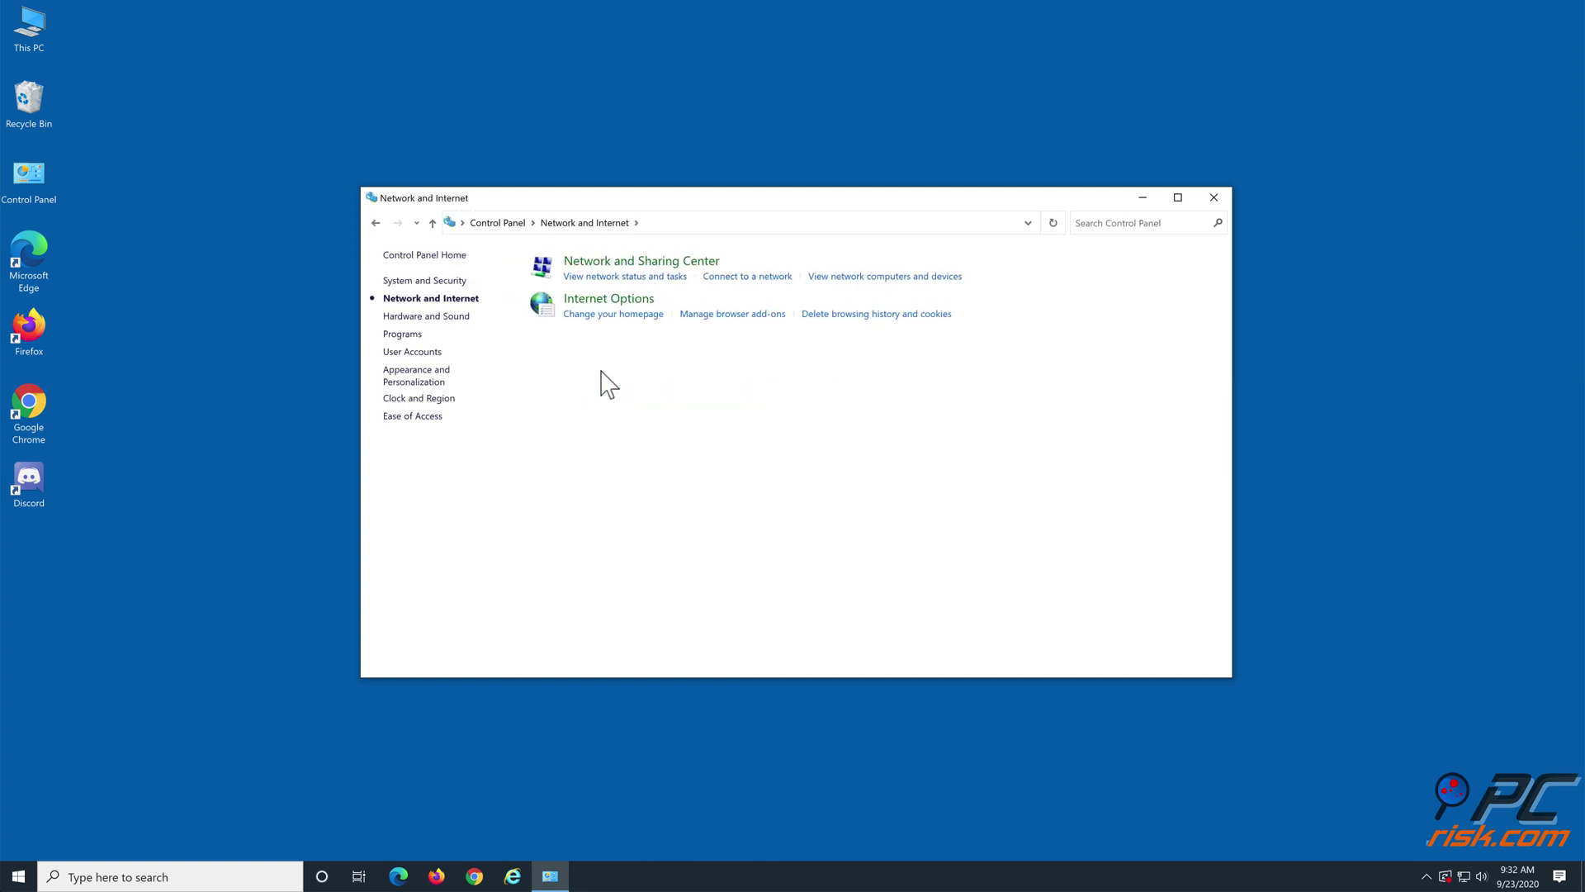
left_click(620, 307)
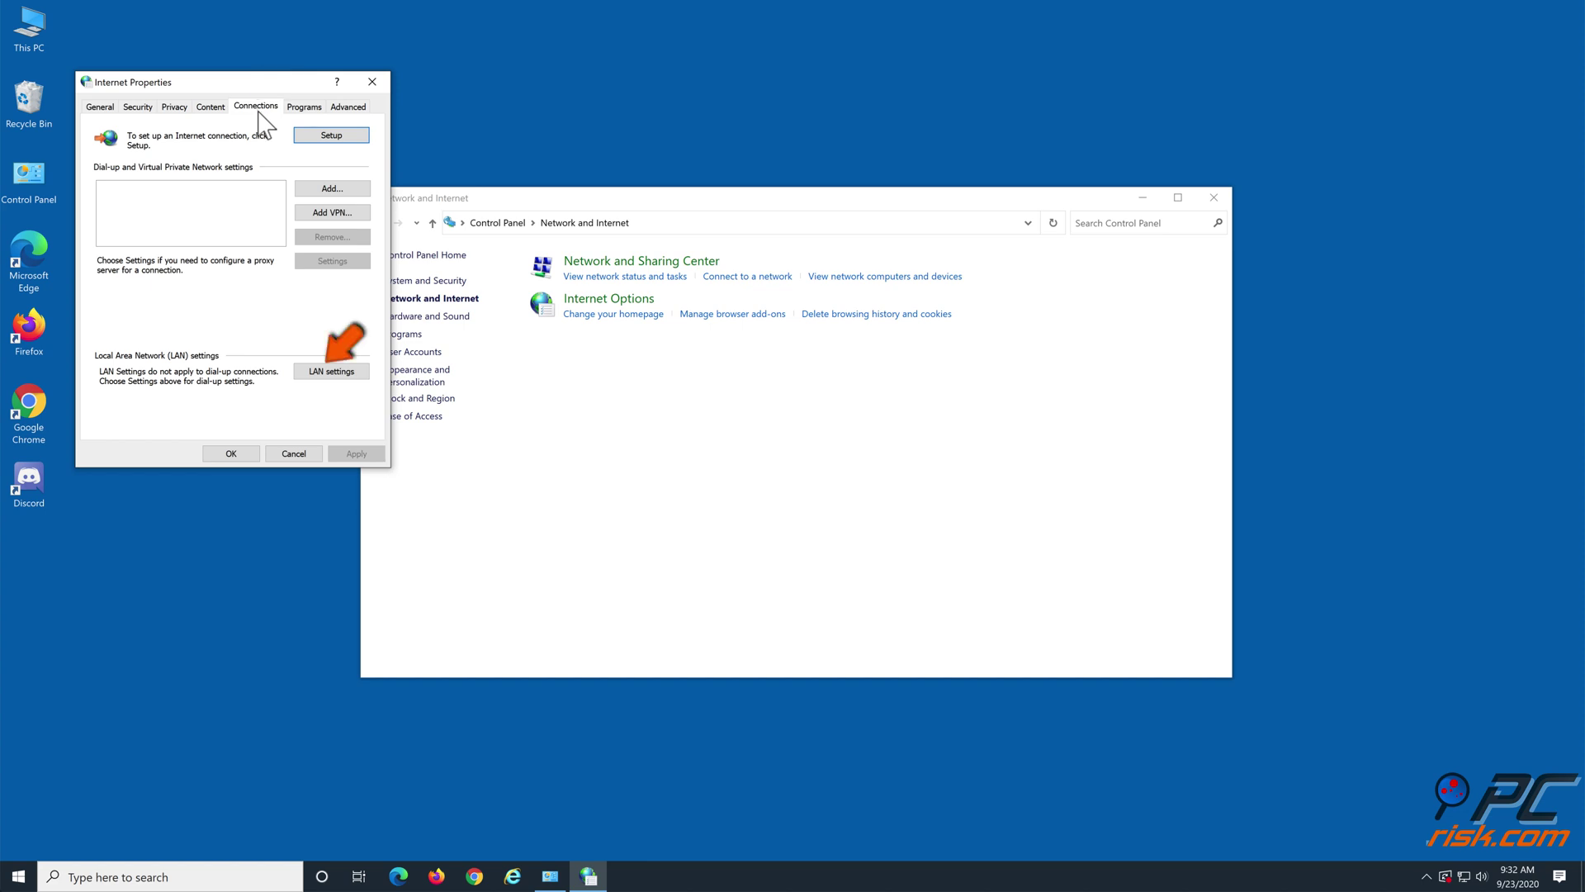
Step: Uncheck 'Use a proxy server for your LAN' in LAN settings and confirm both dialogs
left_click(323, 371)
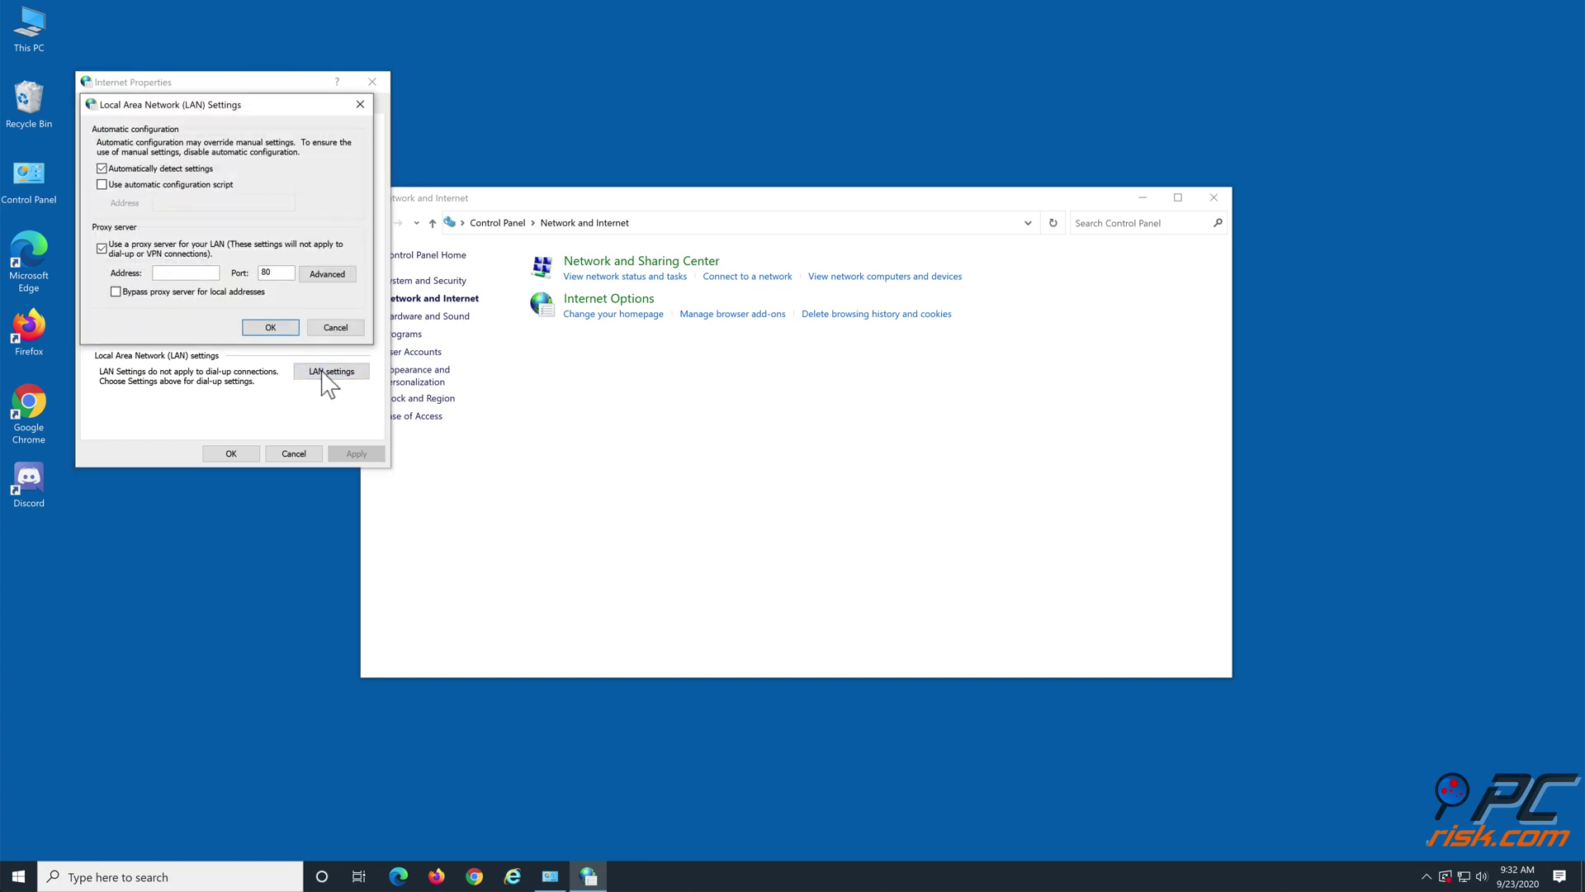
left_click(102, 250)
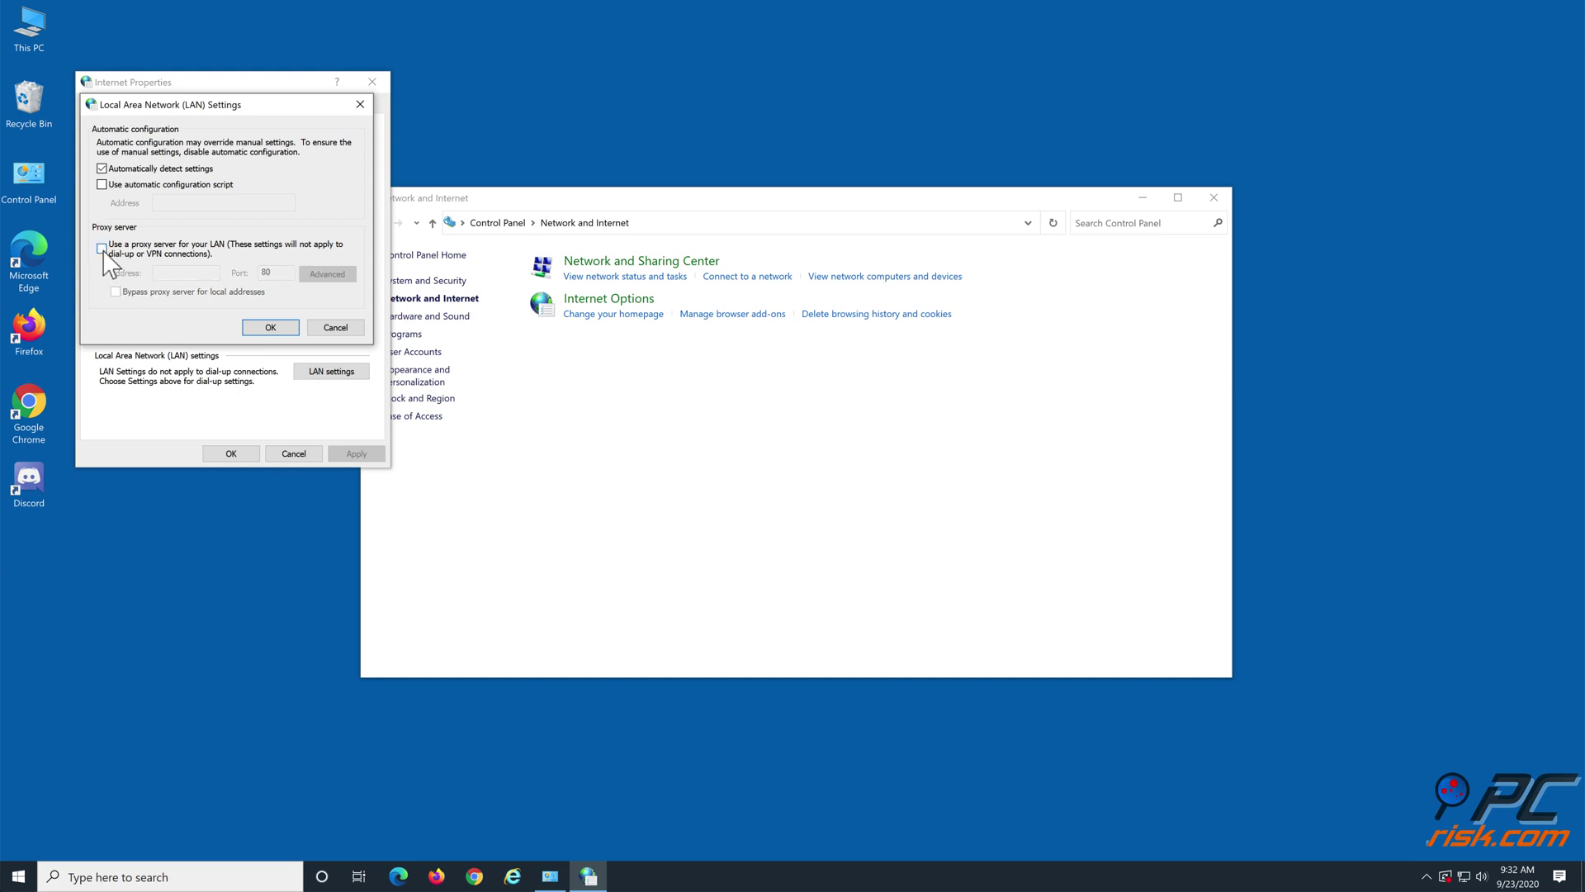
left_click(272, 331)
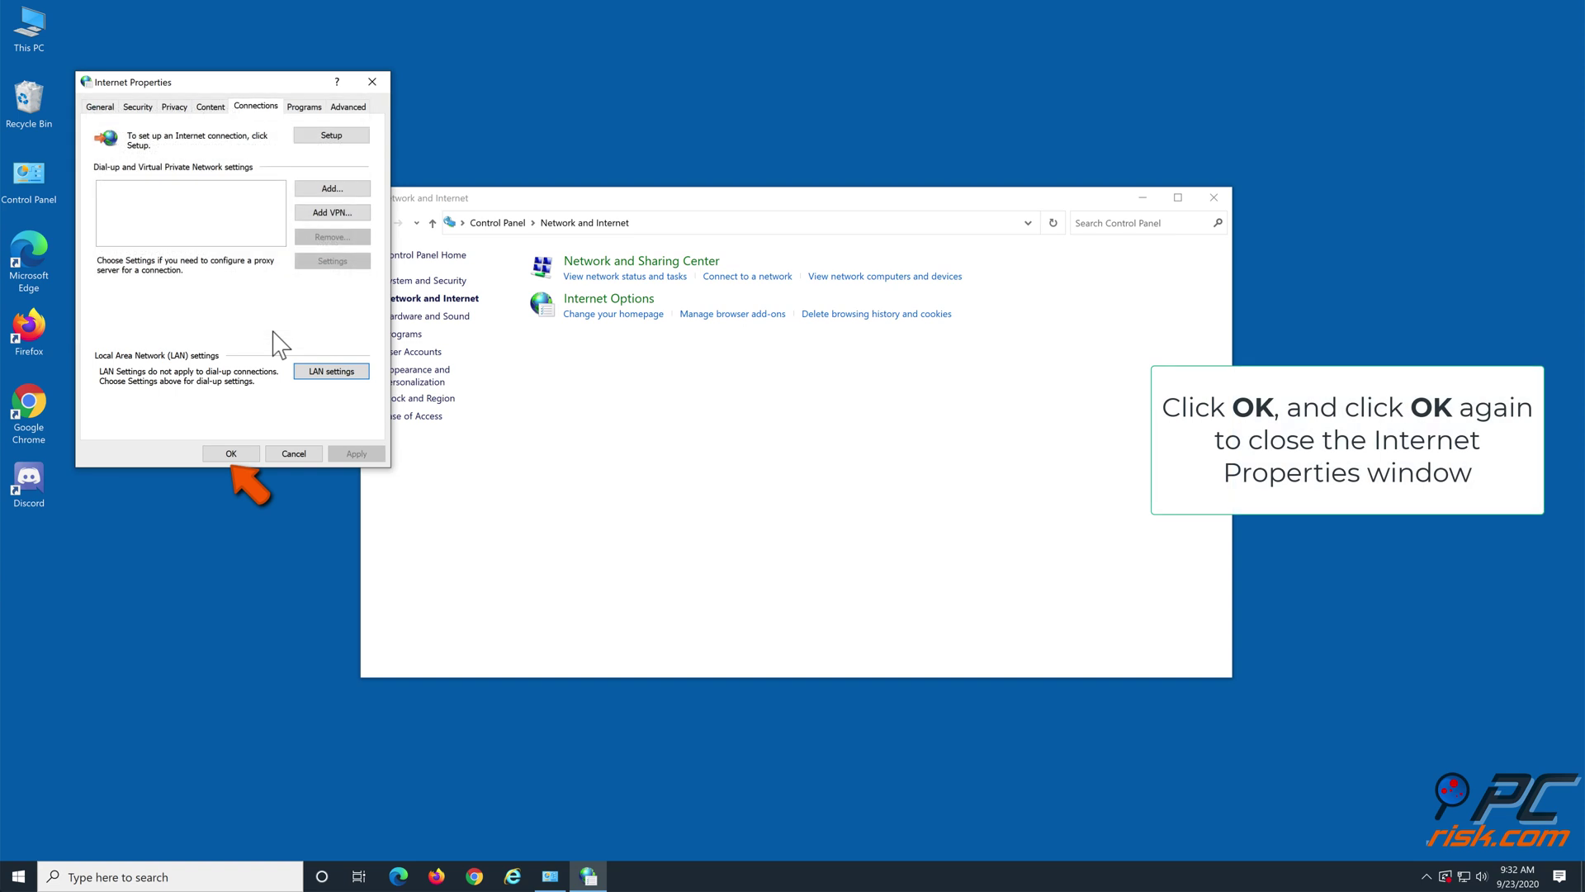
left_click(238, 452)
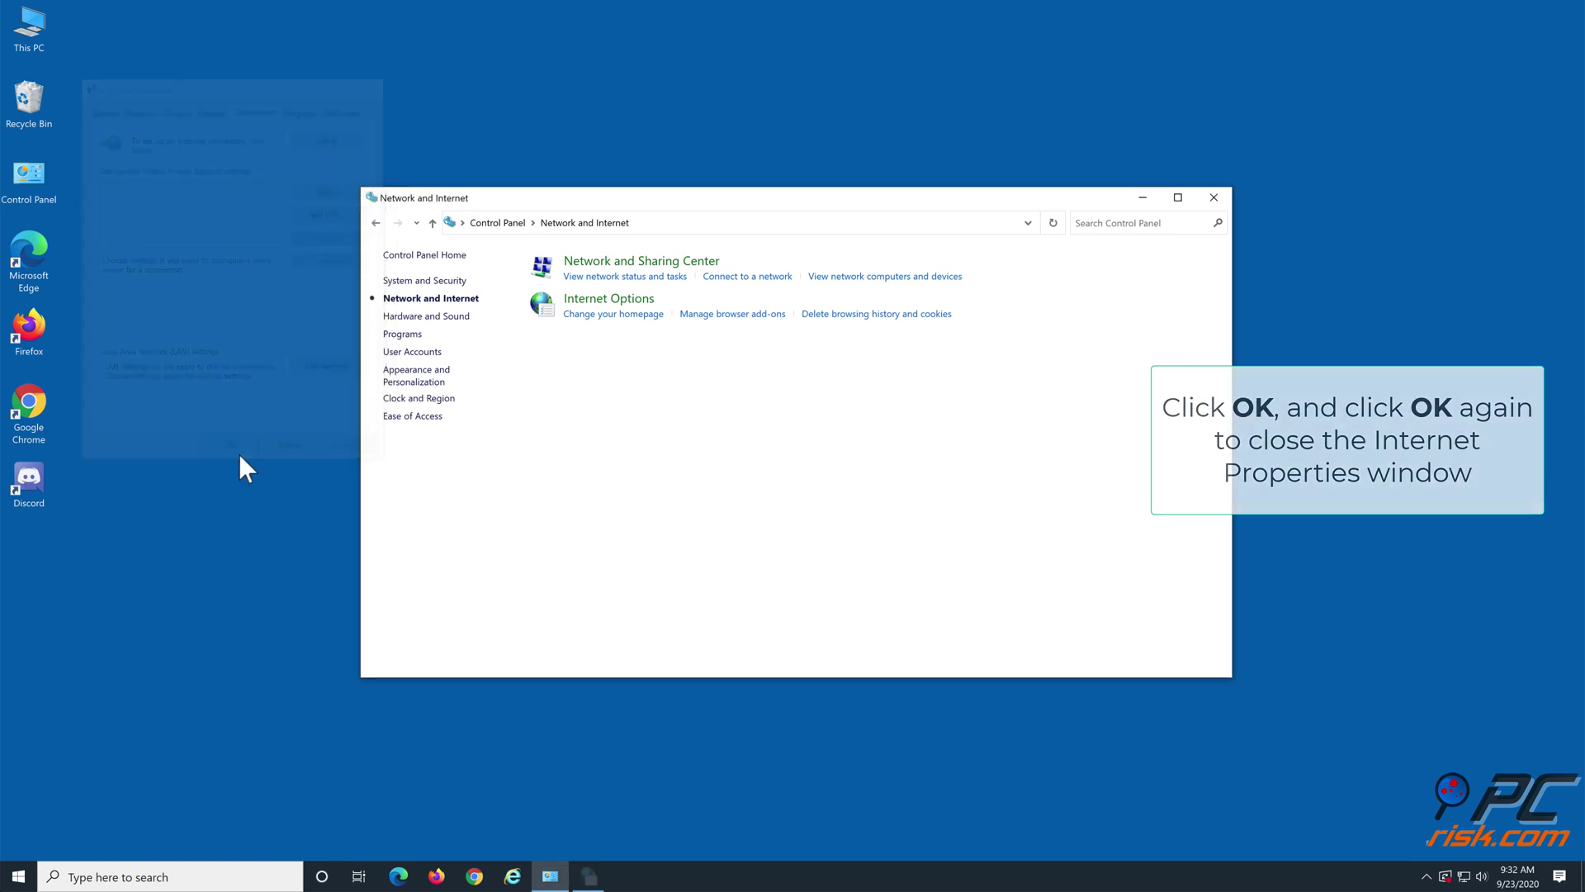
Step: Close Control Panel, relaunch Discord, and run cmd to open Command Prompt
left_click(1214, 198)
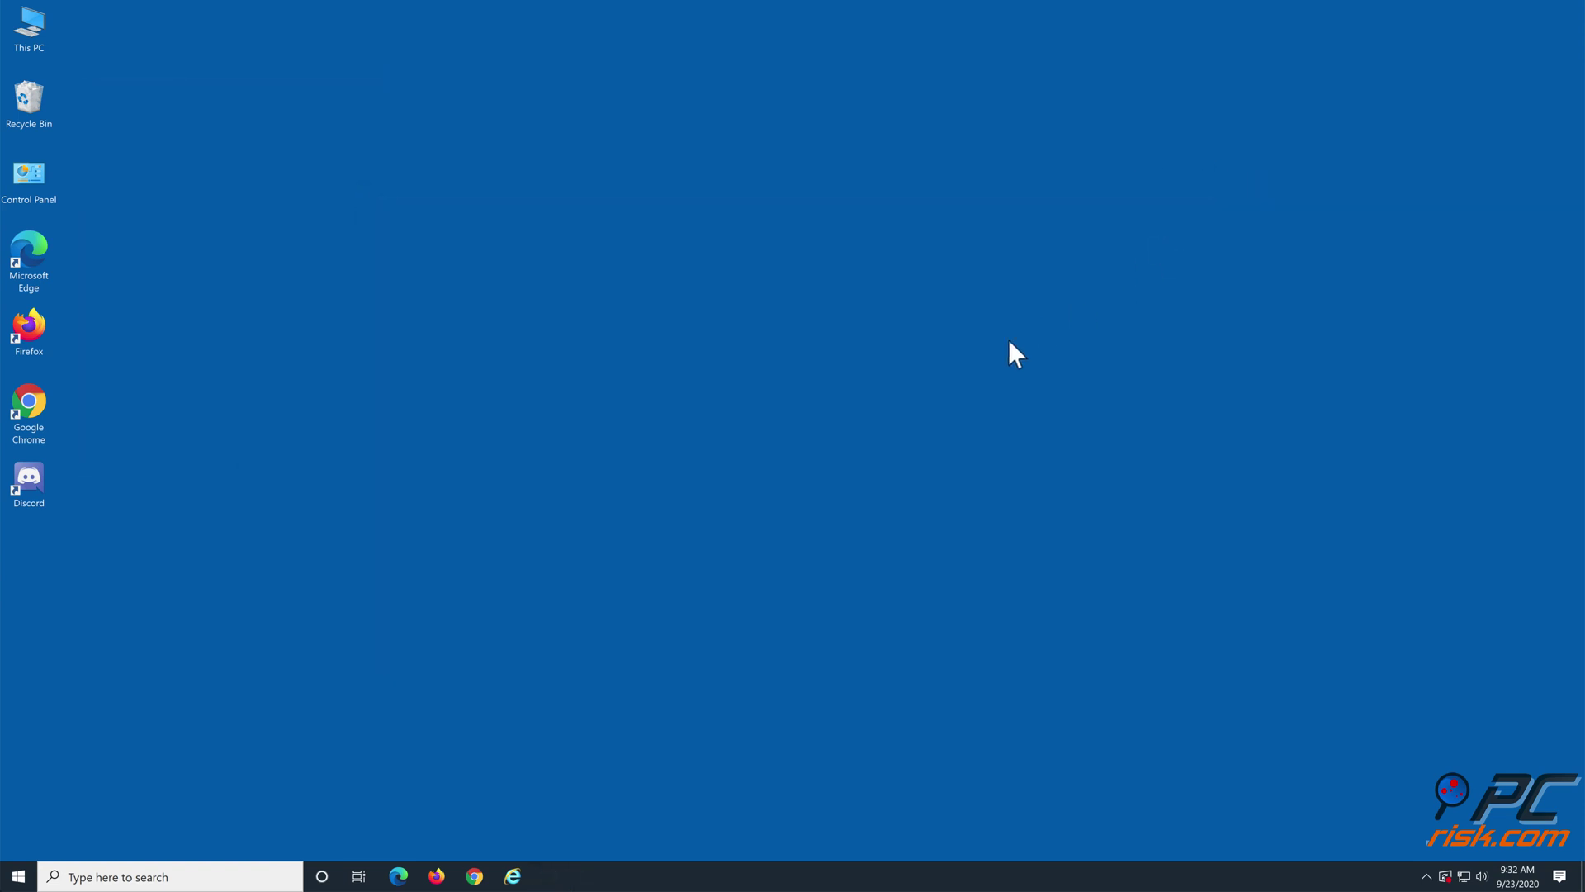
double_click(31, 499)
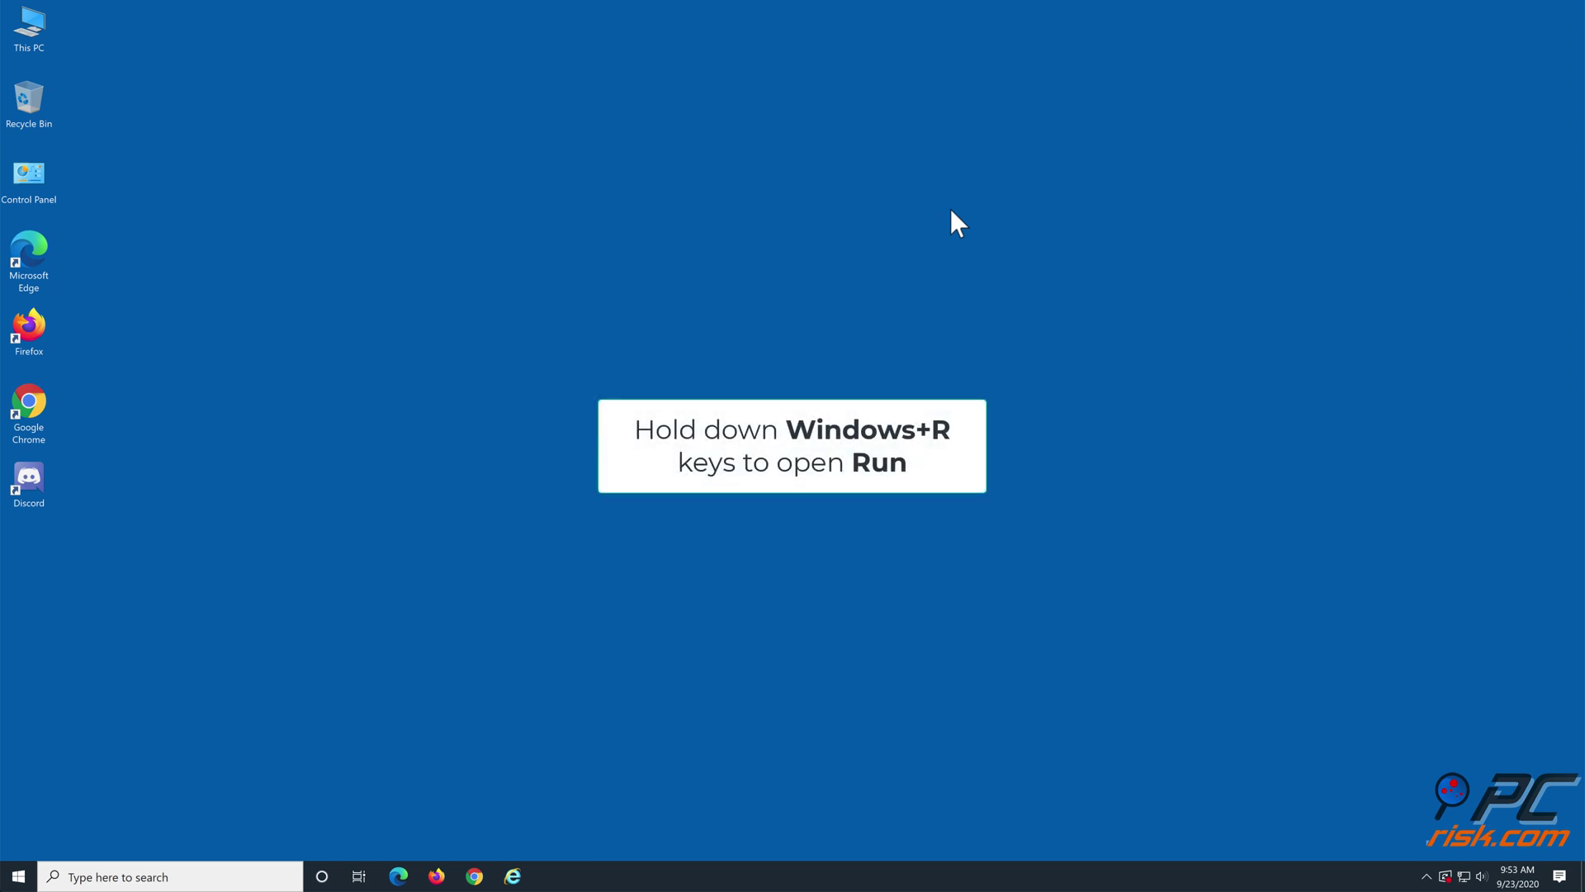
key("super+r")
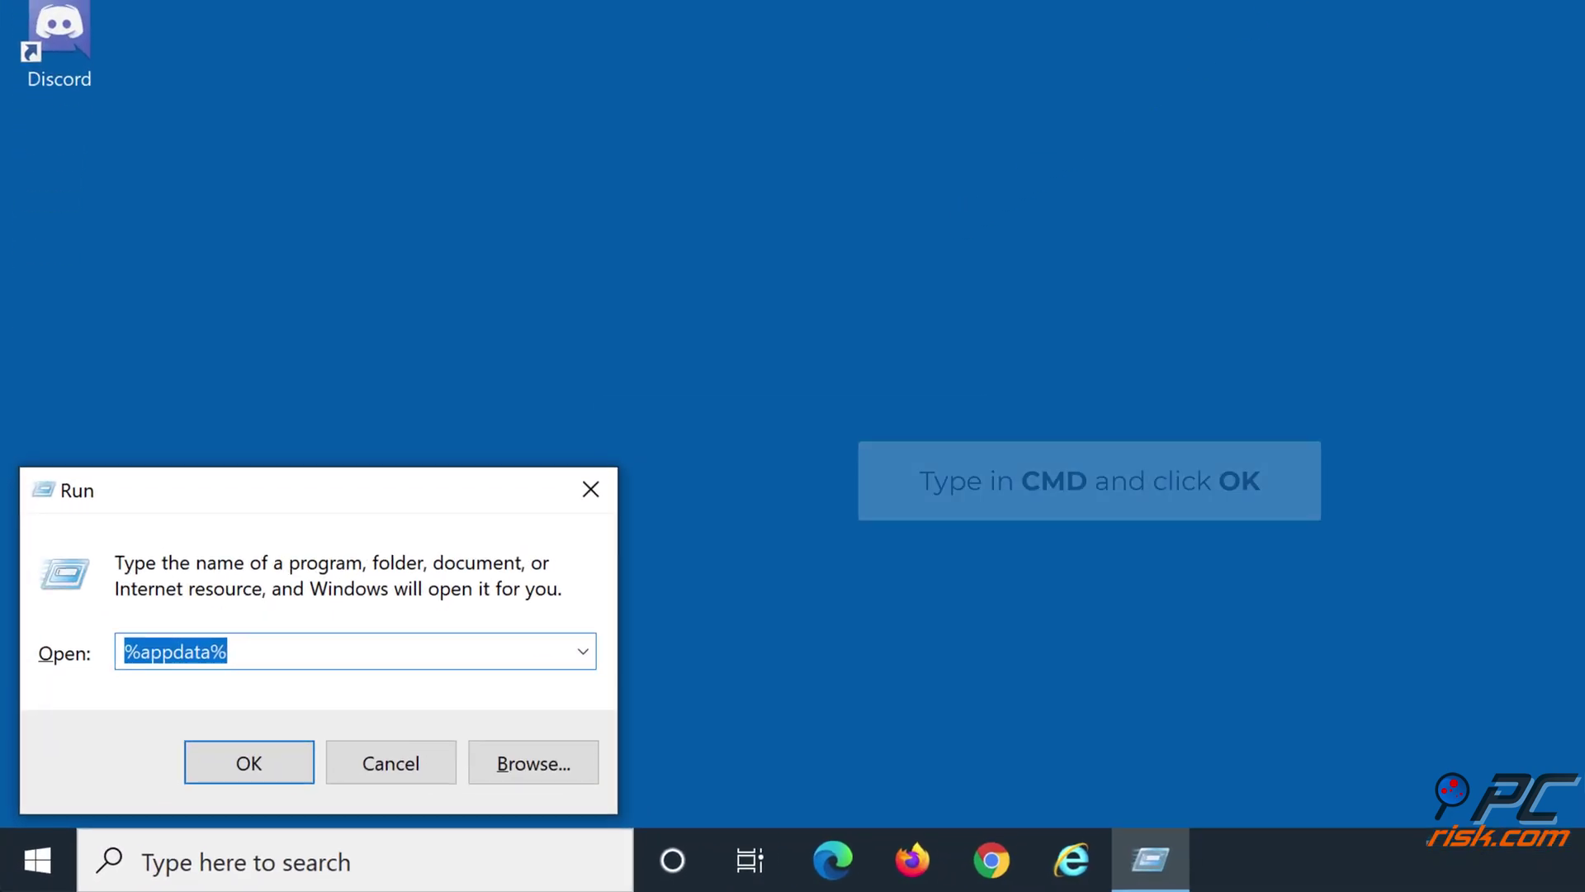
type("cmd")
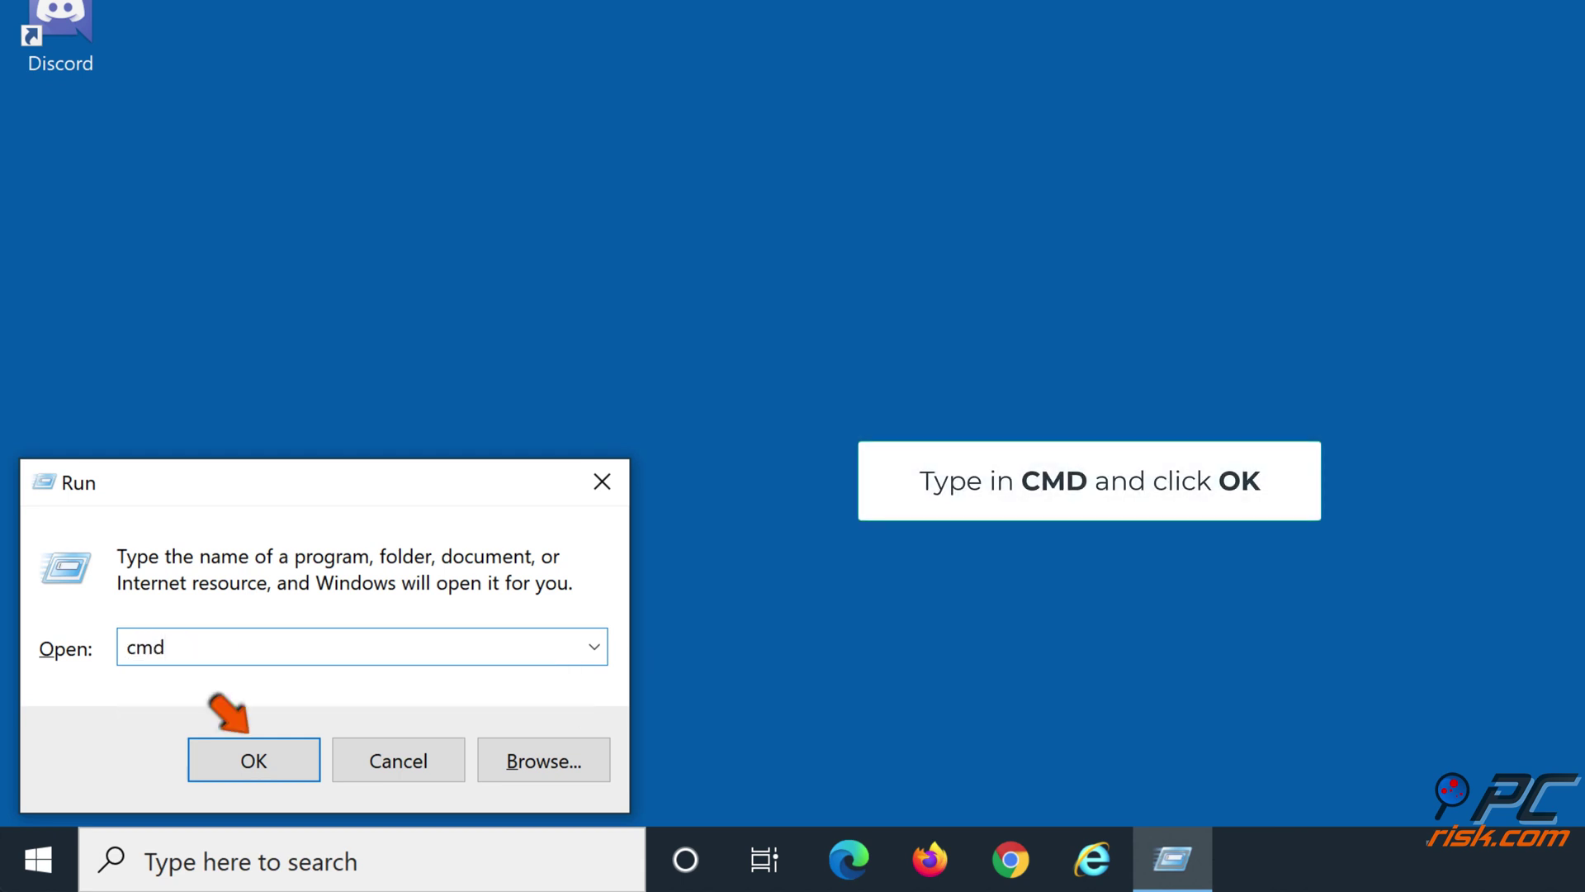
left_click(254, 761)
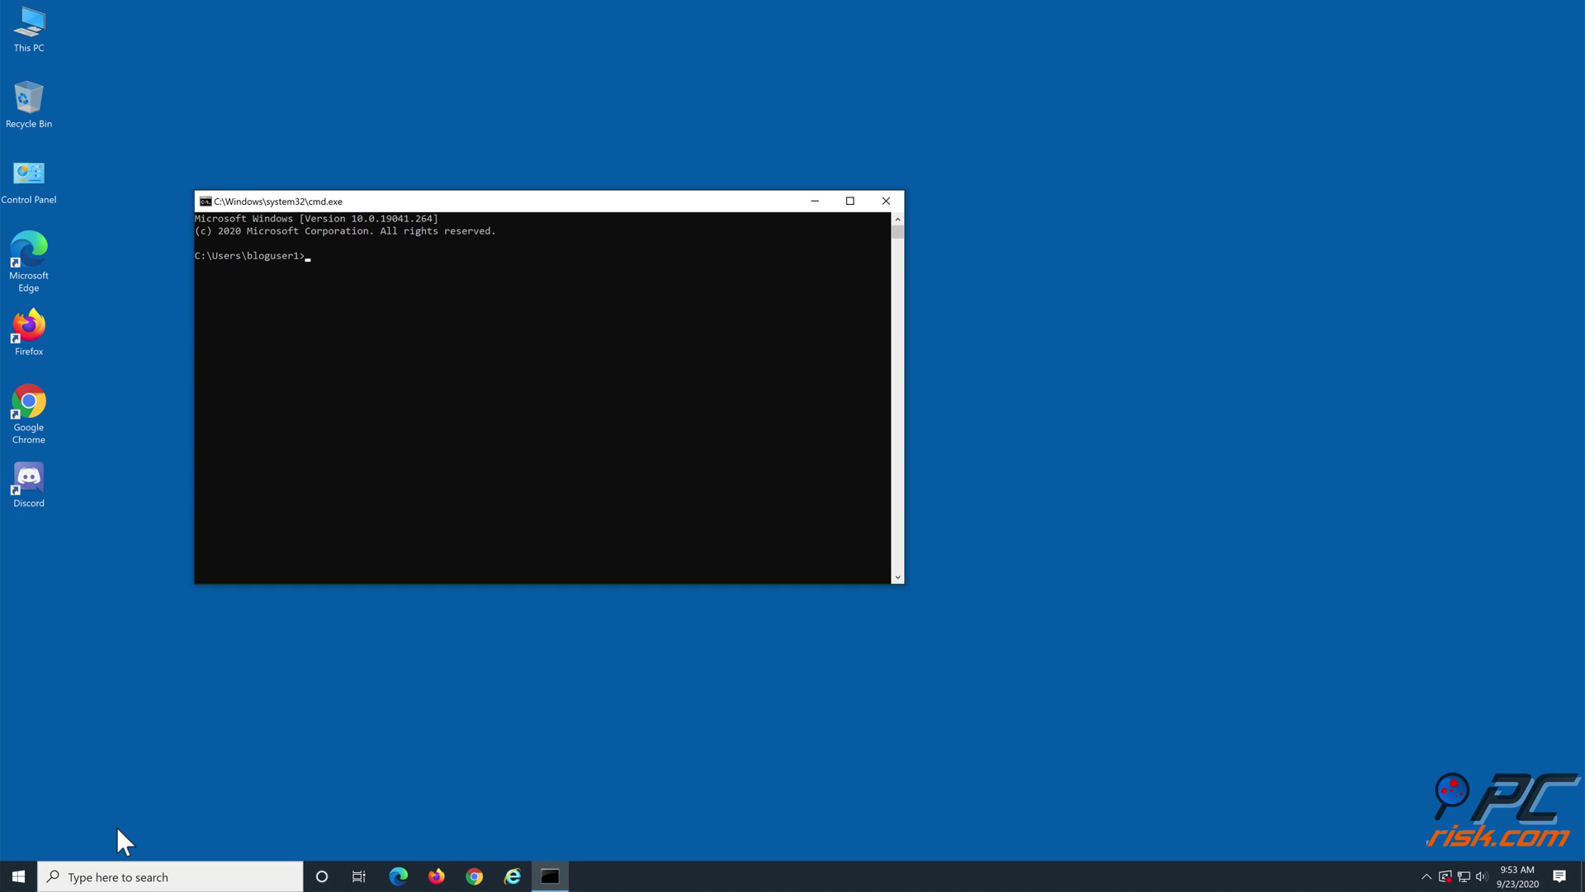
Step: Run ipconfig/flushdns in Command Prompt, then close the console window
type("i")
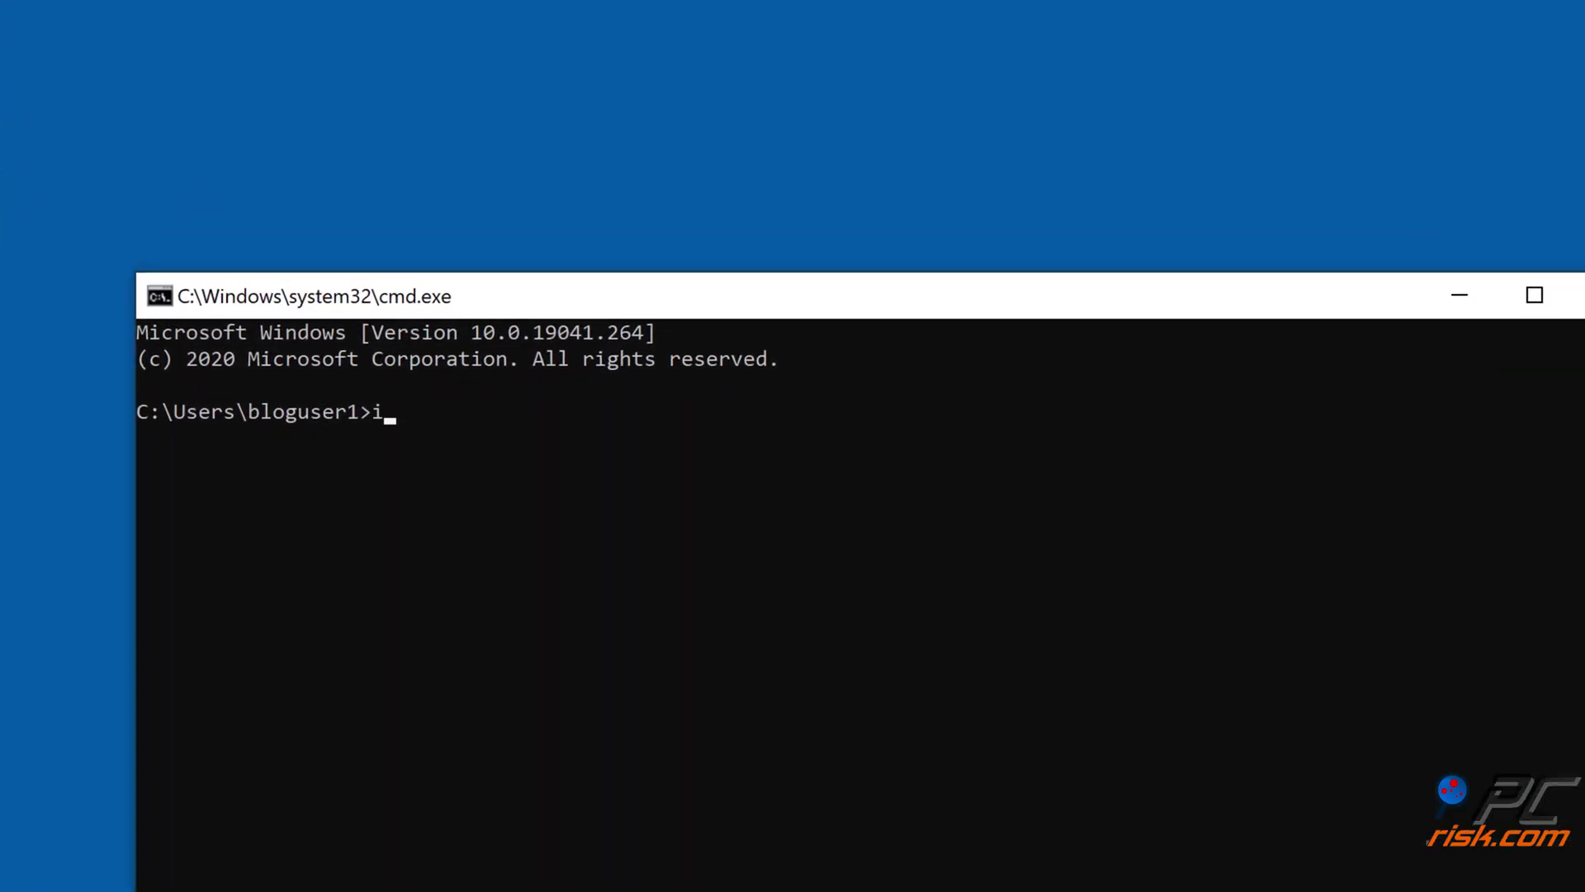
type("pconfig/")
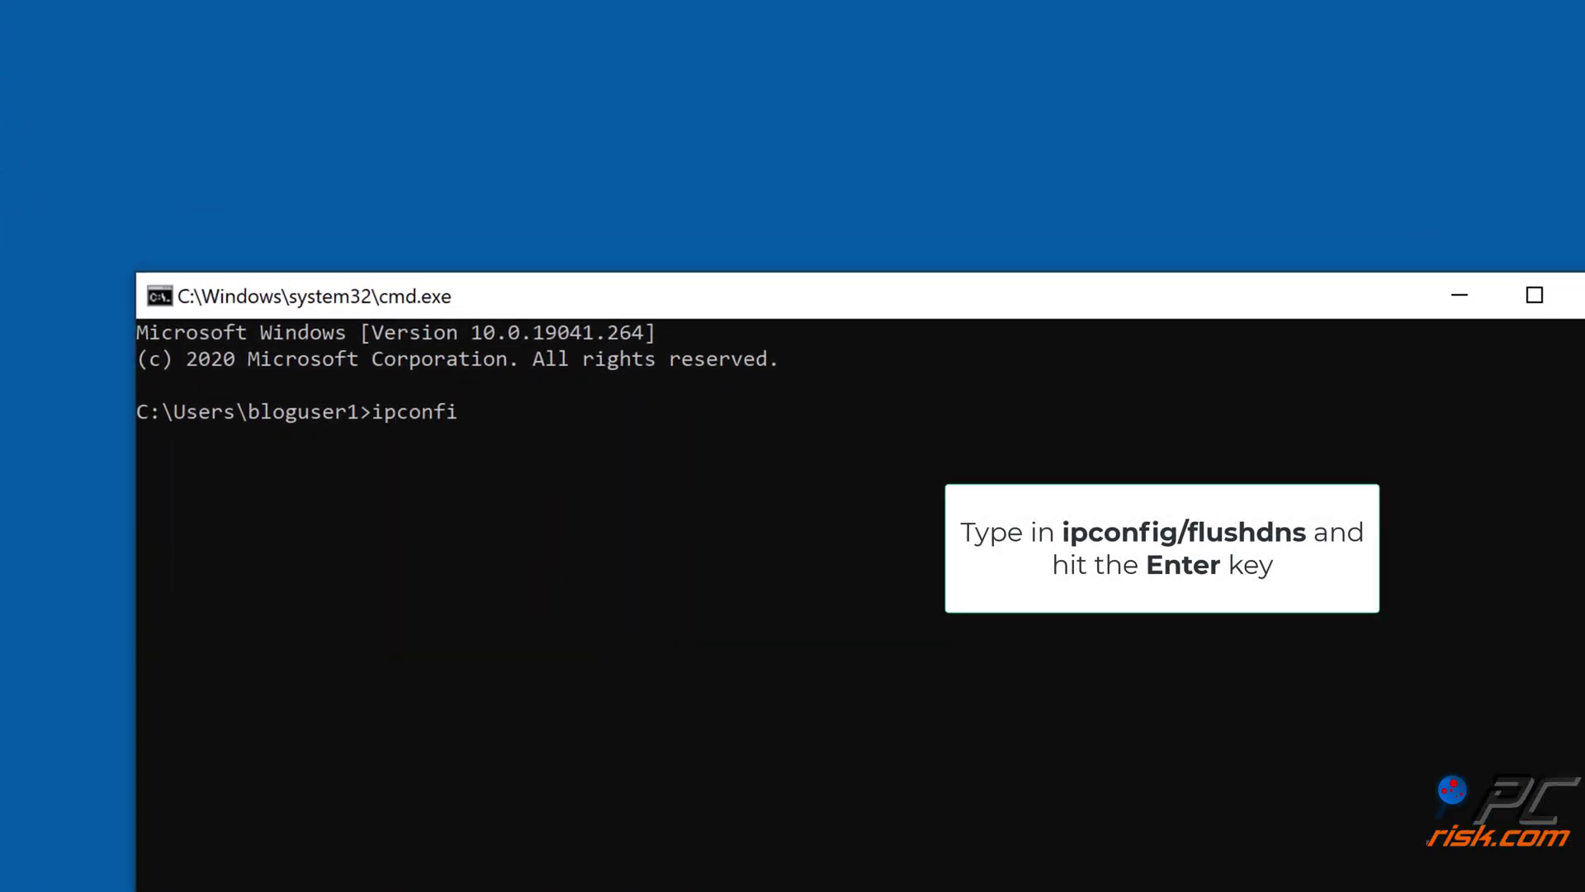
type("flushdns")
key("Return")
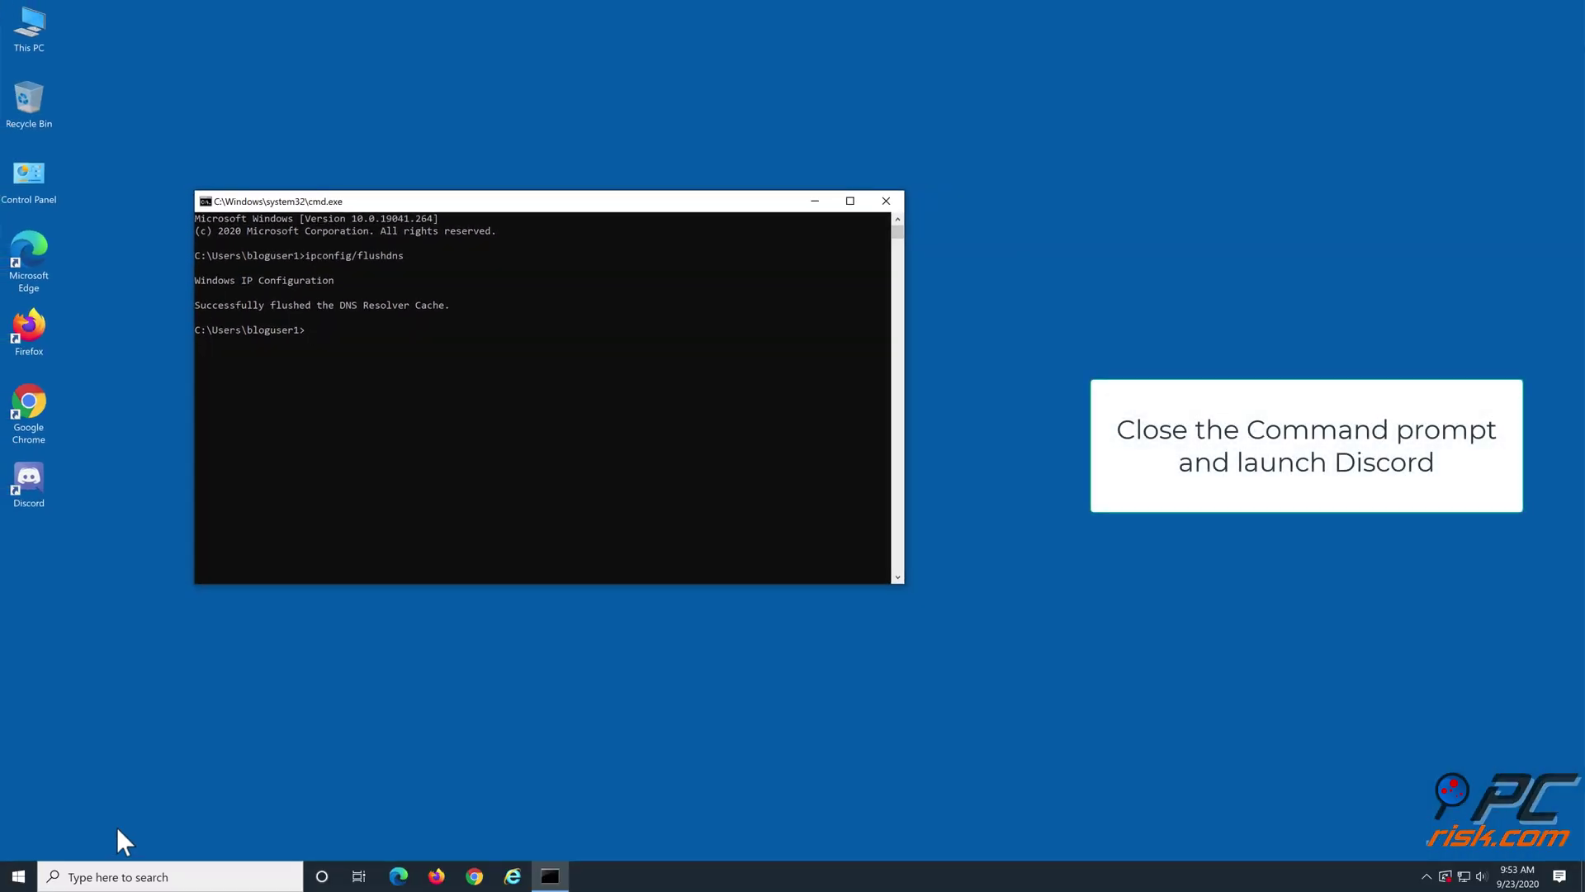
left_click(889, 202)
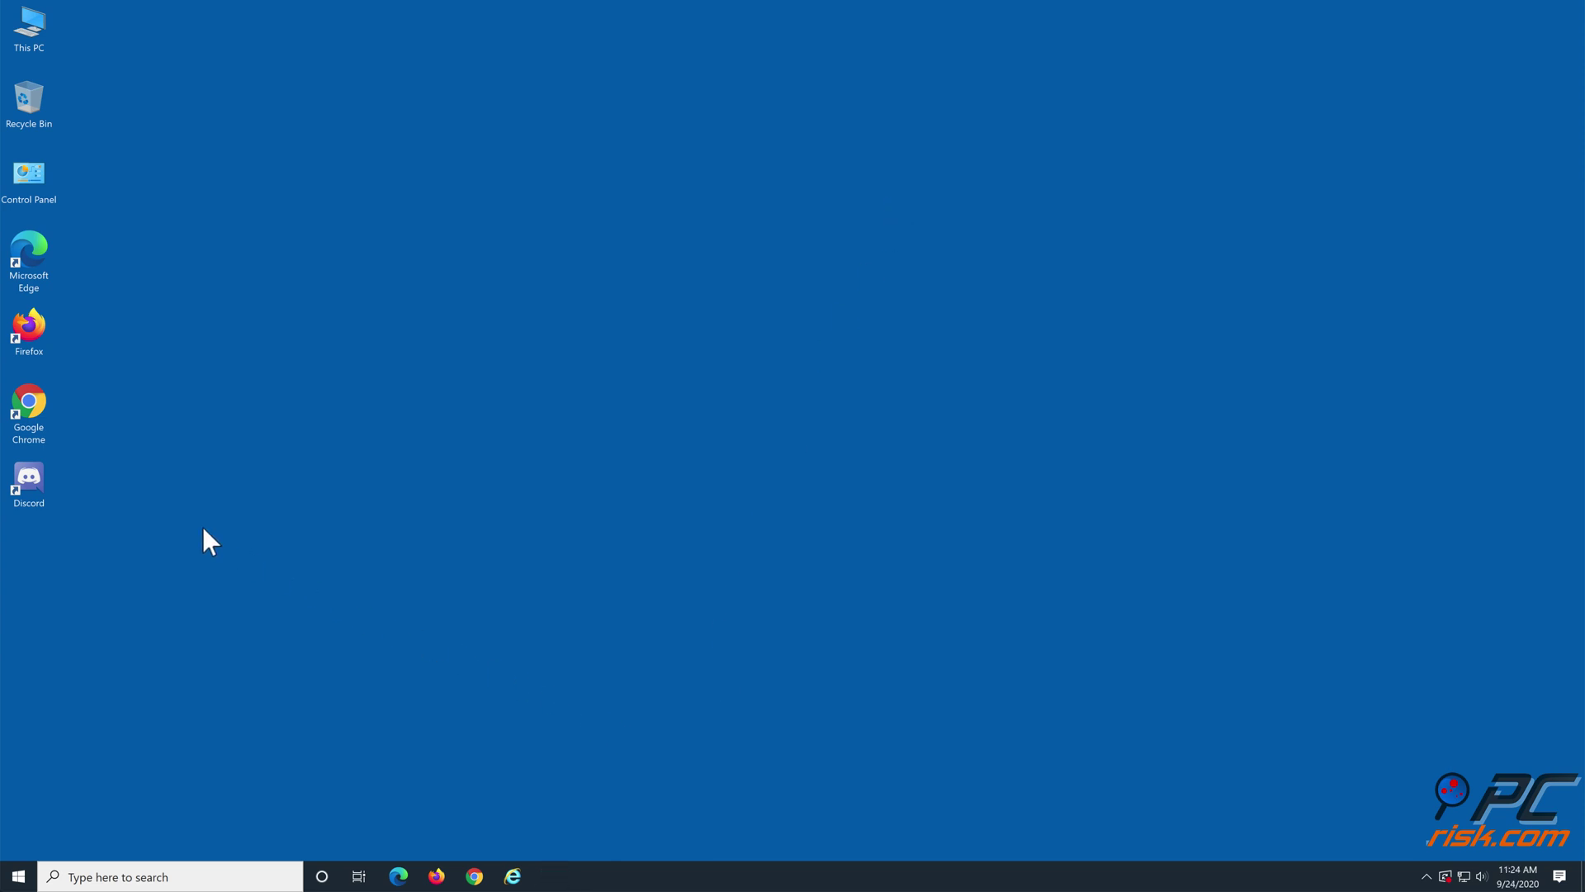
Step: Launch Discord from the desktop shortcut, let it load to Friends, then close it
double_click(25, 482)
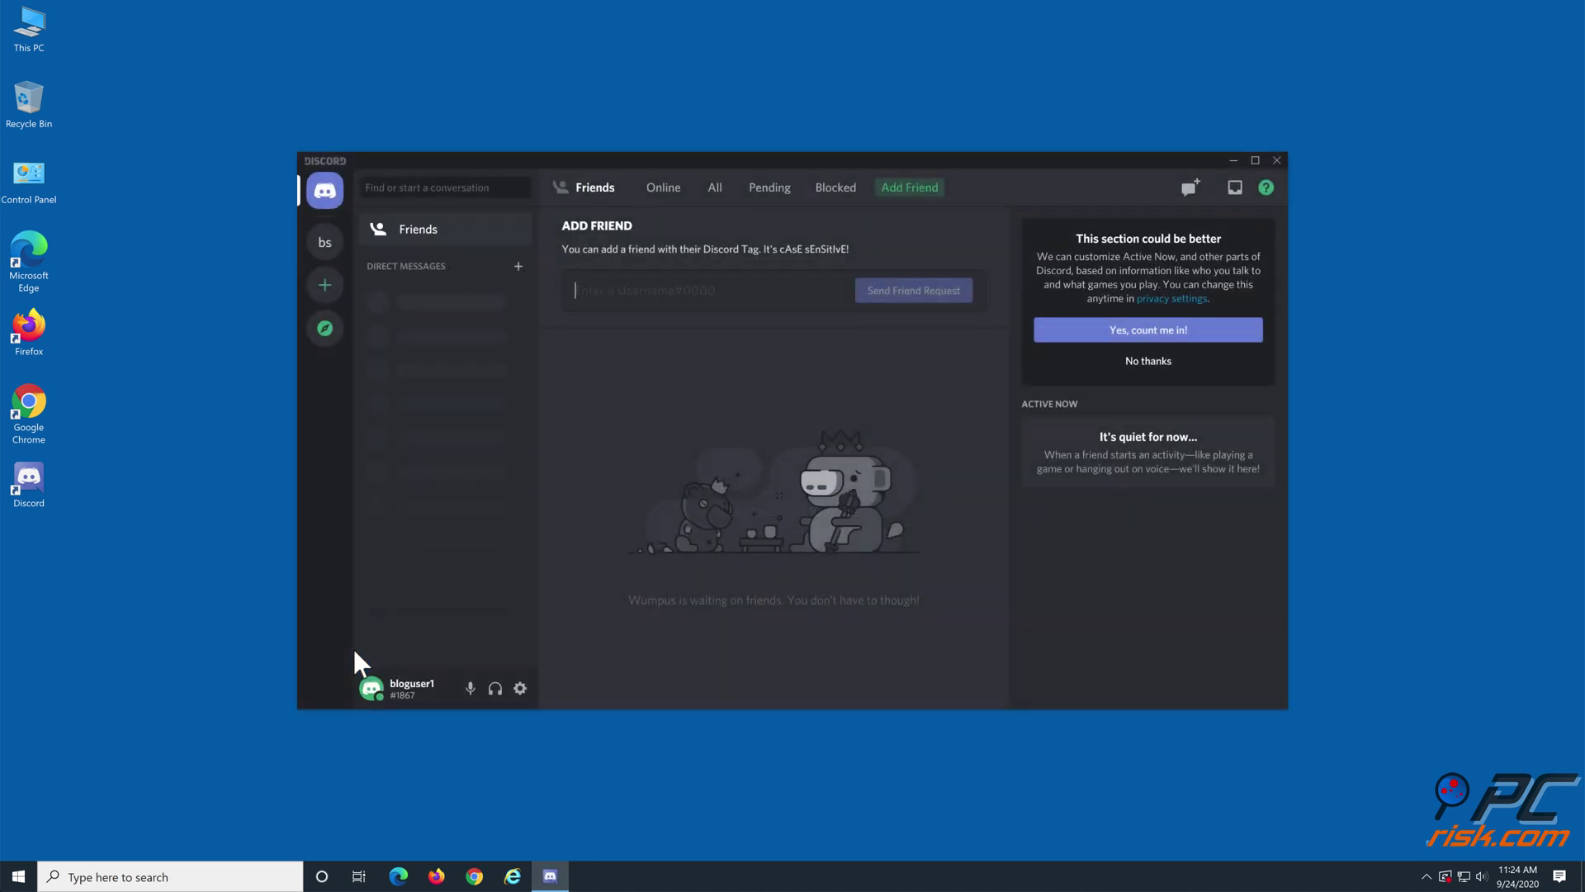
left_click(1277, 161)
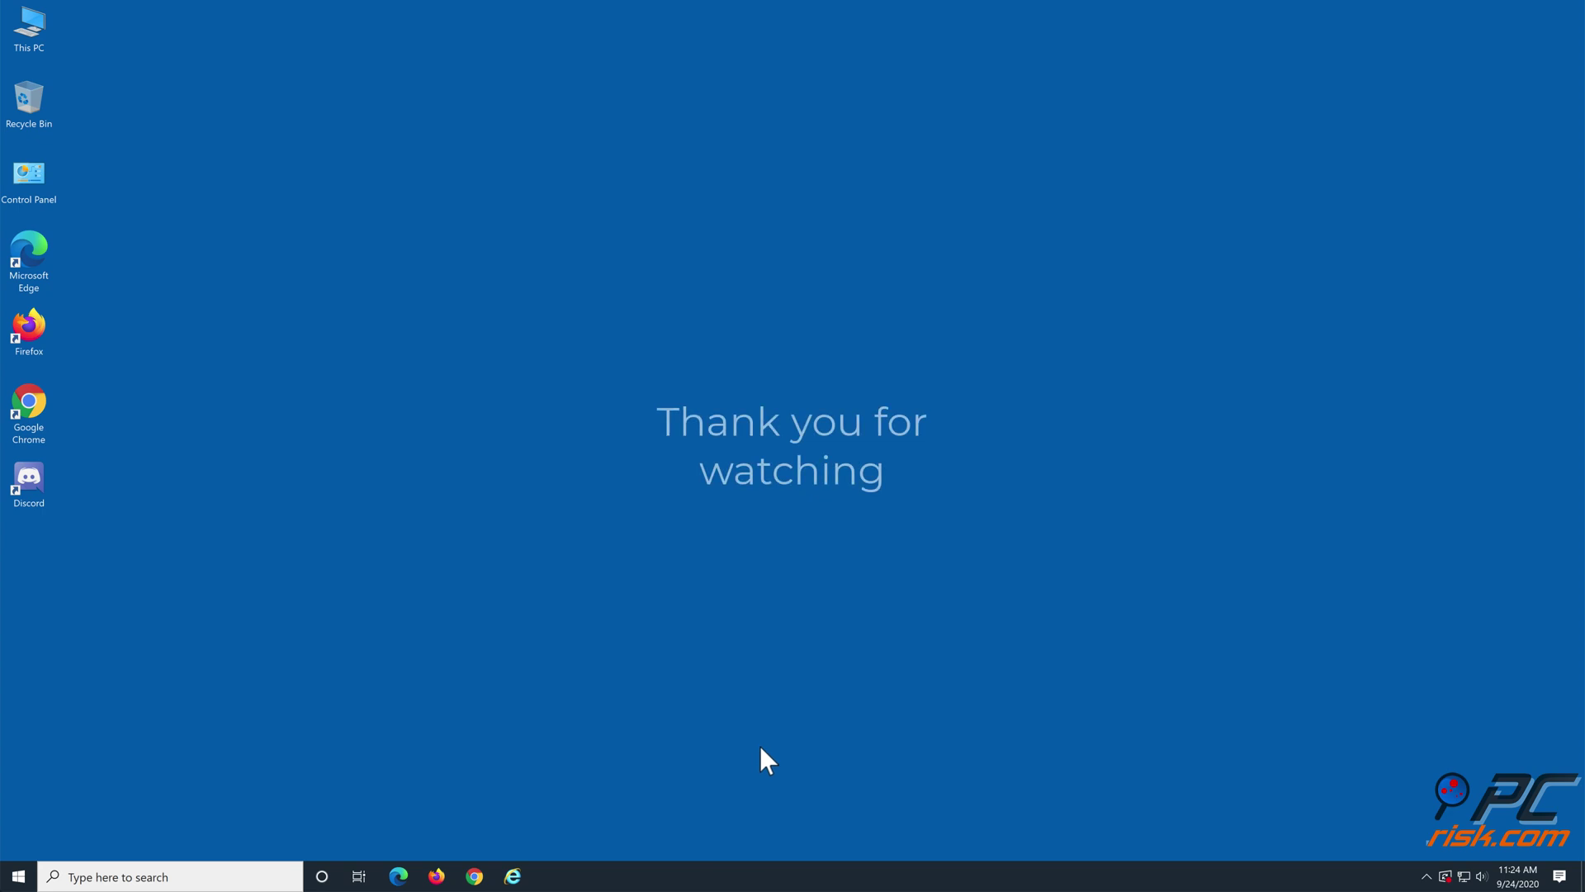